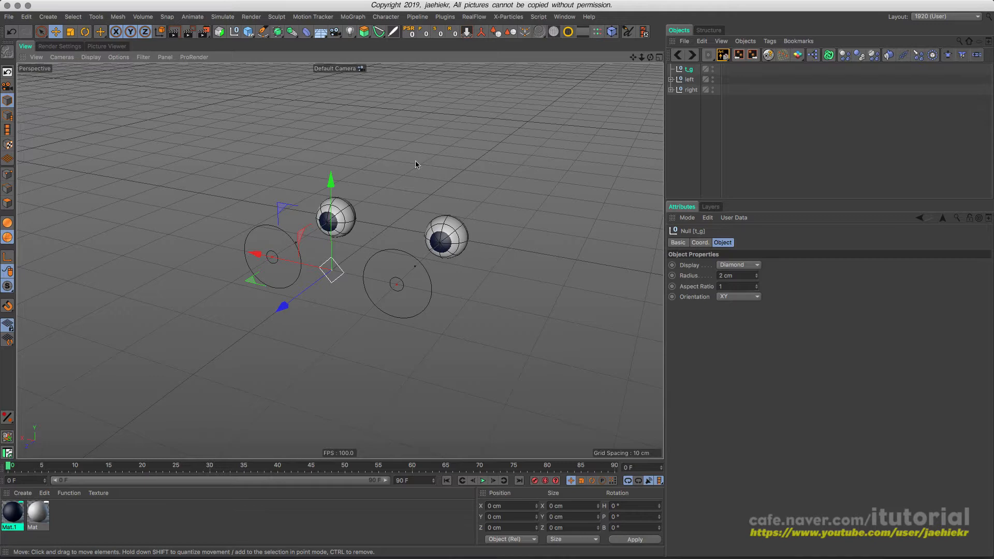
Try moving the t_g null to test how both eyes follow it, and undo the move.
alt+drag(350, 267, 328, 259)
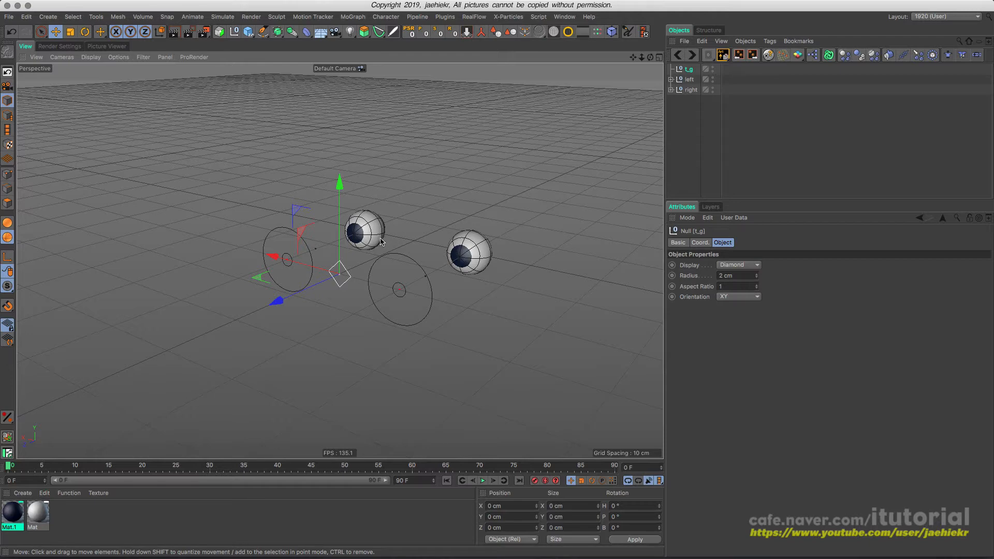
alt+drag(381, 242, 396, 255)
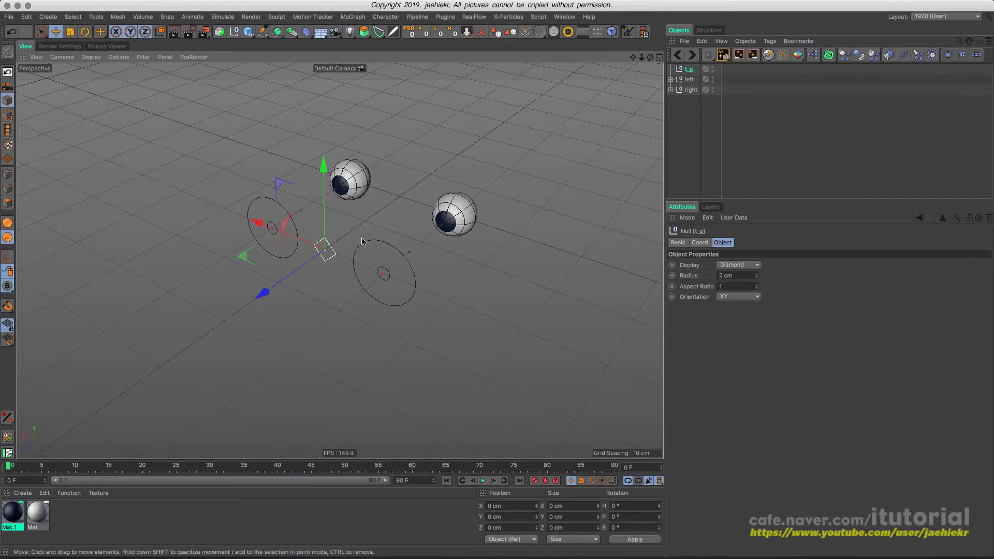
alt+drag(381, 236, 385, 226)
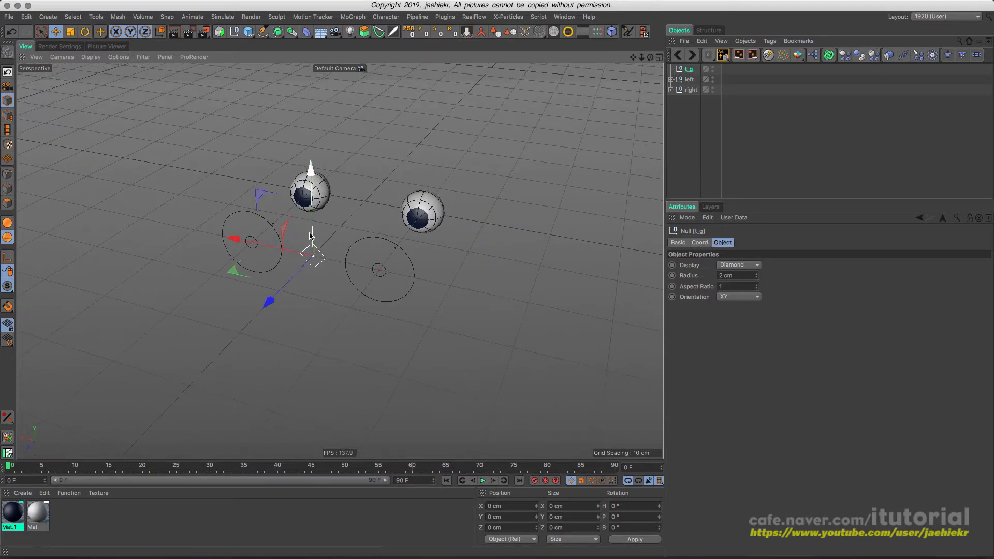
drag(267, 203, 283, 178)
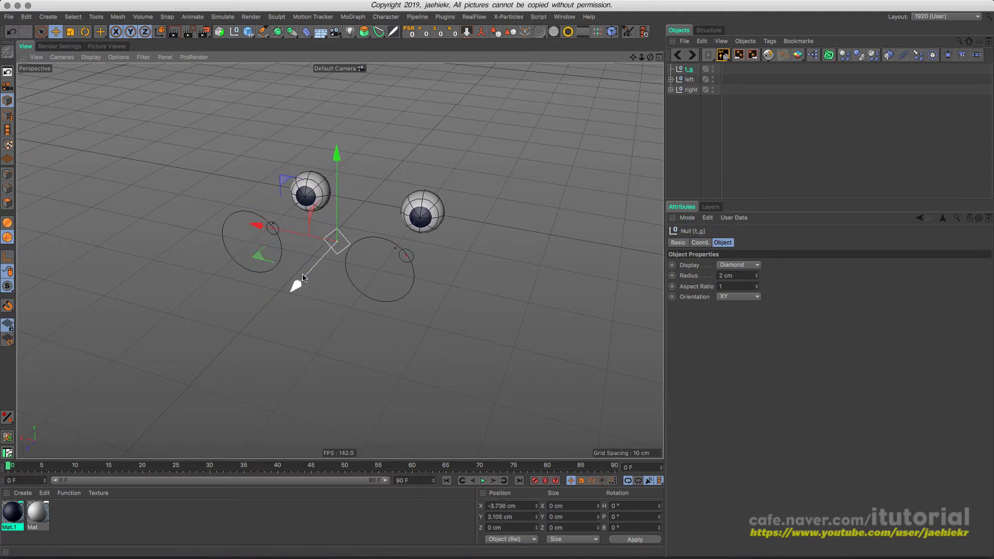
click(12, 33)
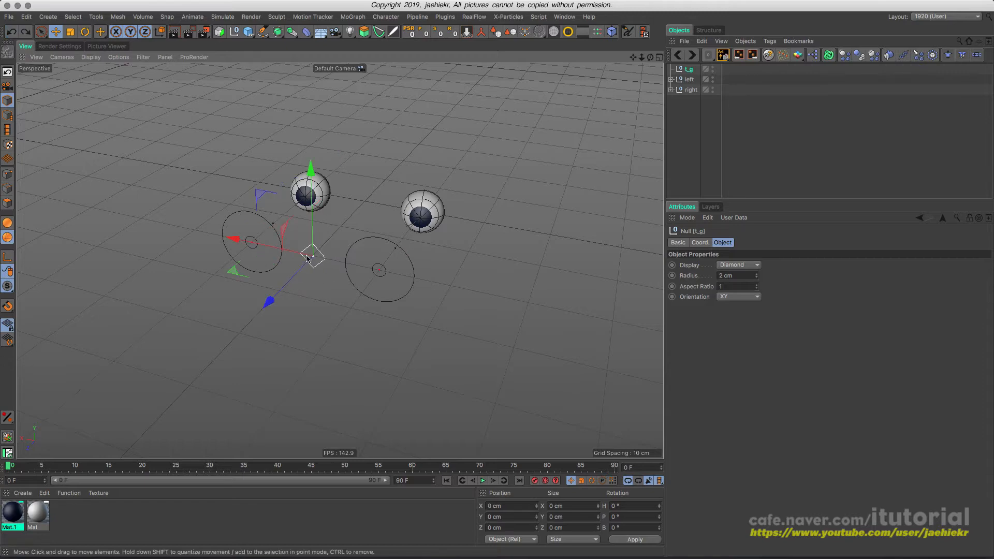
alt+drag(354, 261, 345, 260)
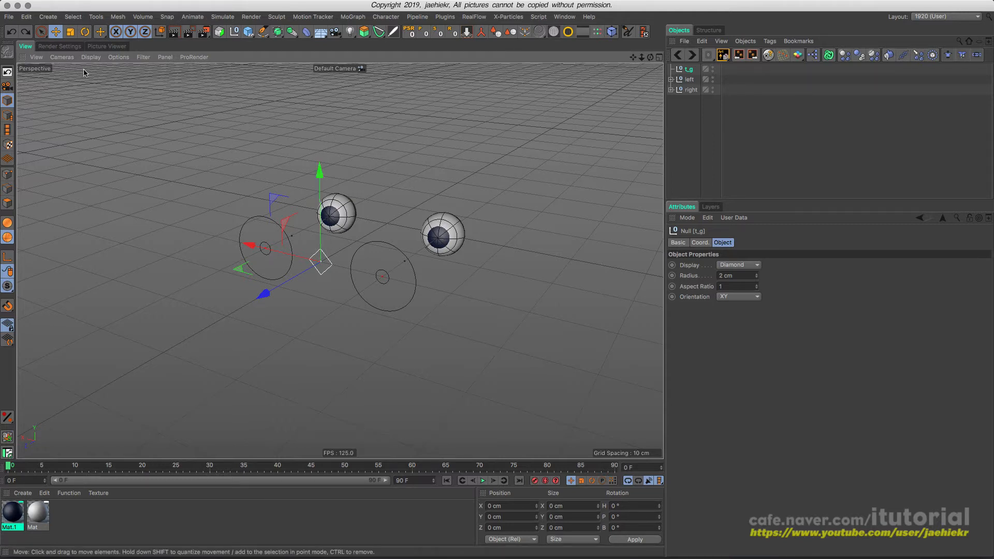
Create a new project and add a sphere primitive.
click(10, 21)
click(15, 28)
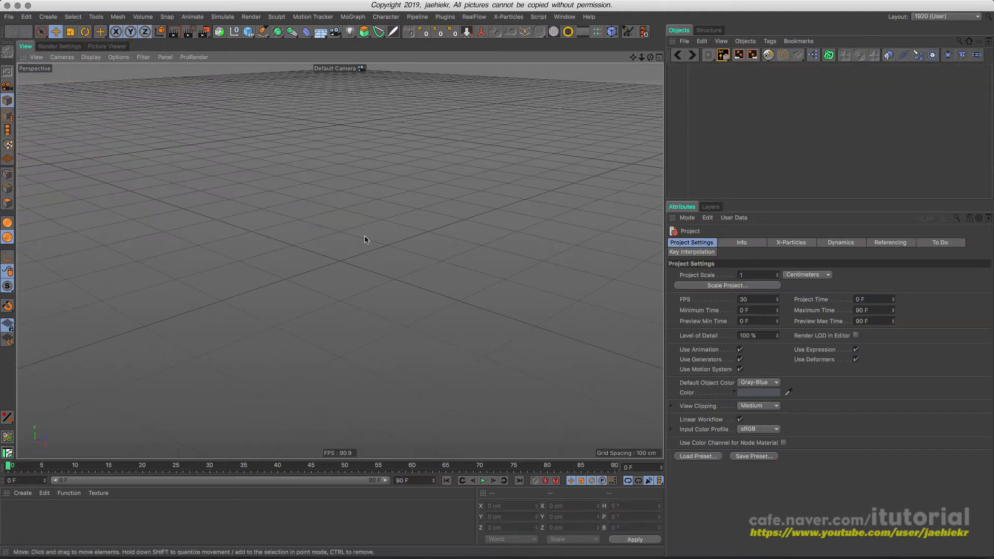
click(249, 32)
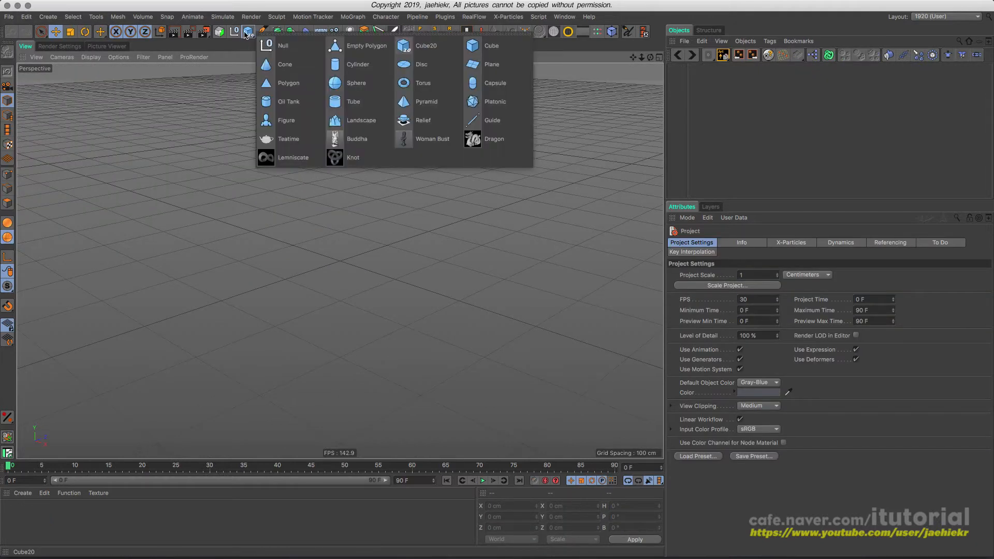
click(355, 84)
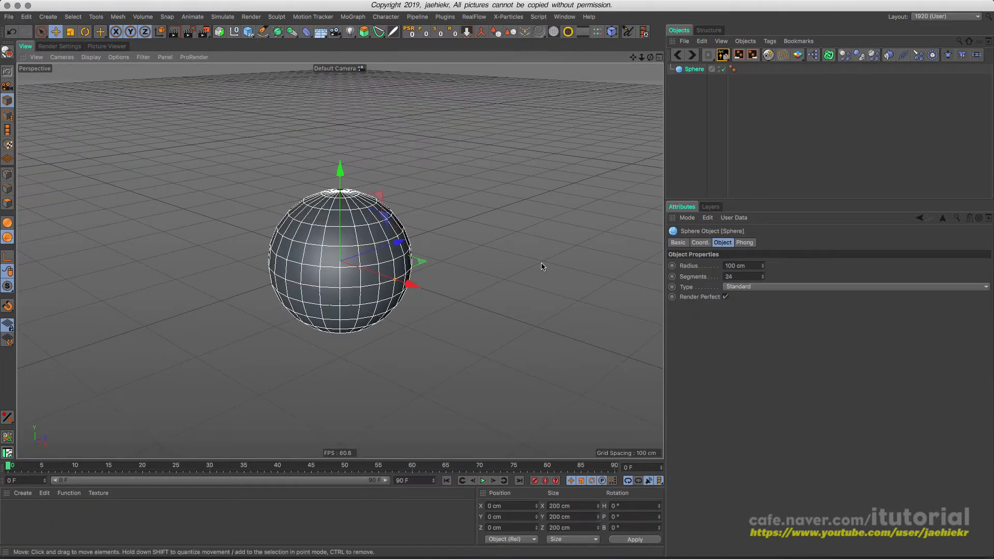
Set the sphere's radius to 3 cm and frame it in the perspective view.
click(749, 266)
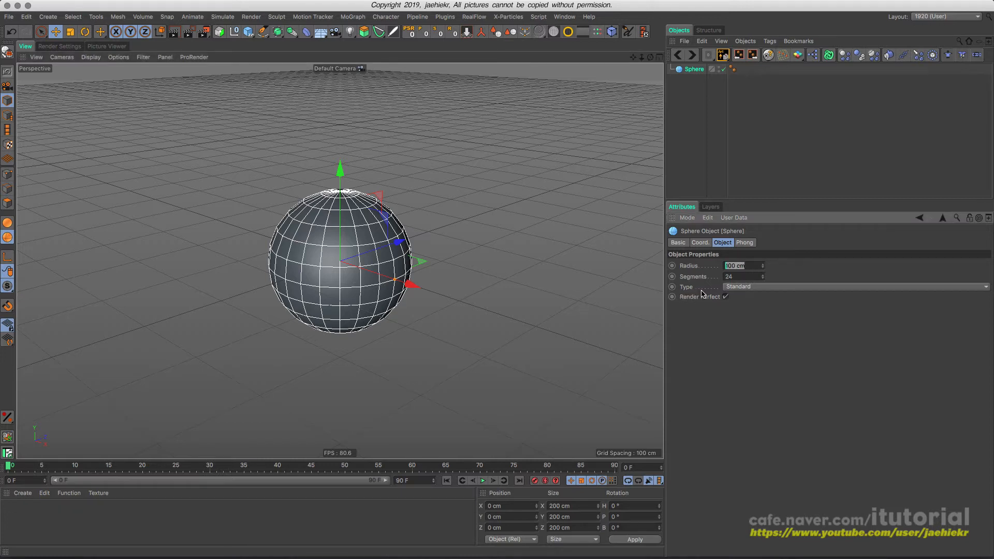
text(3)
key(Return)
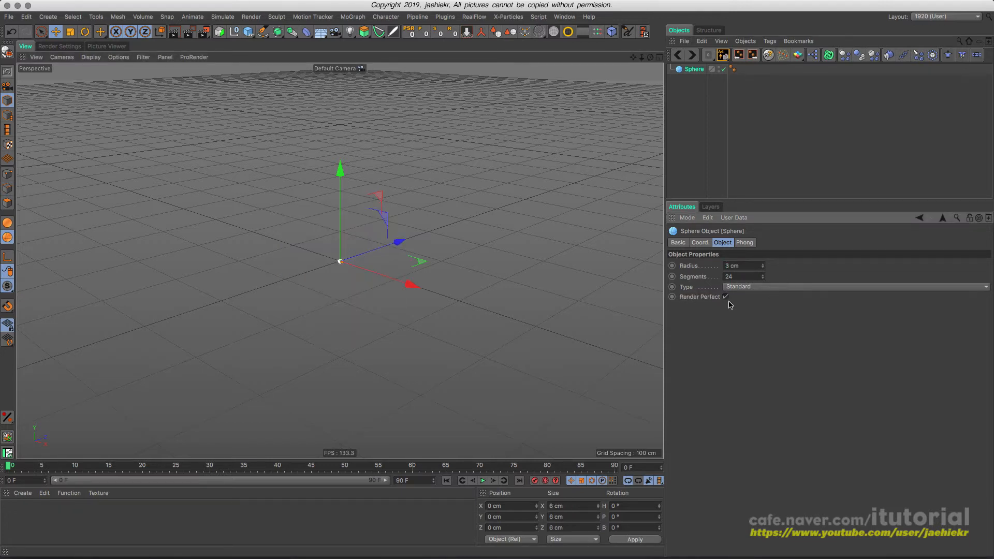
key(h)
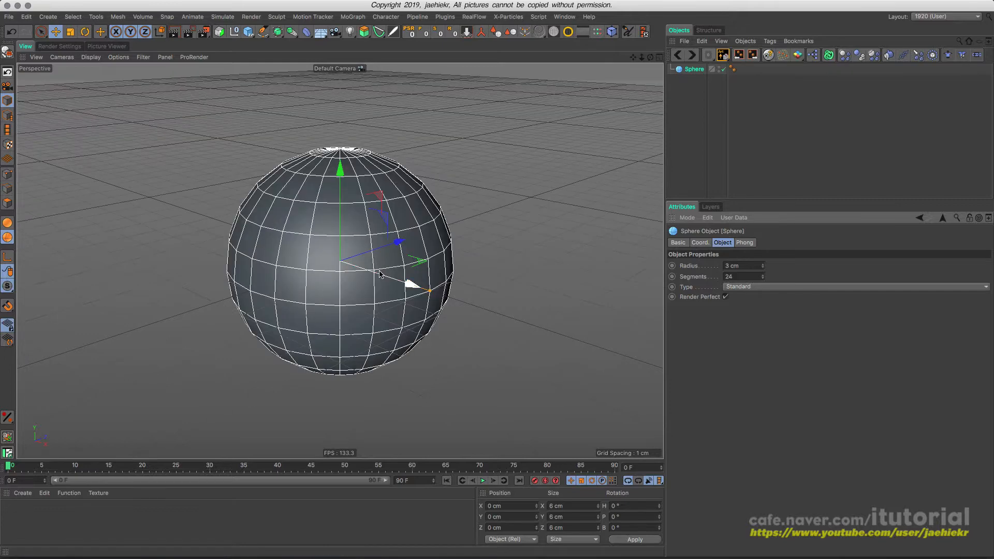
scroll(420, 257, down, 5)
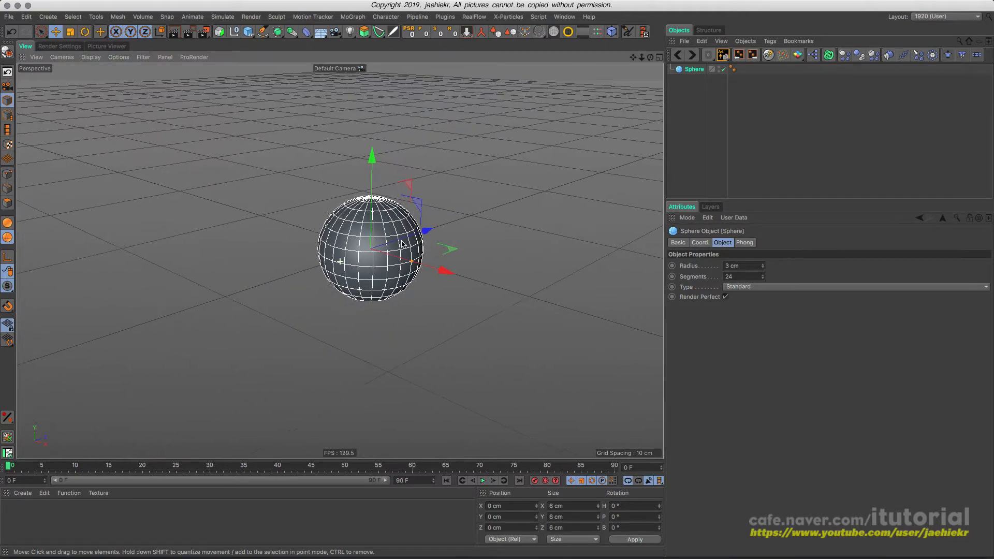
Rotate the sphere to a pitch of 90° so that its pole faces forward.
click(691, 81)
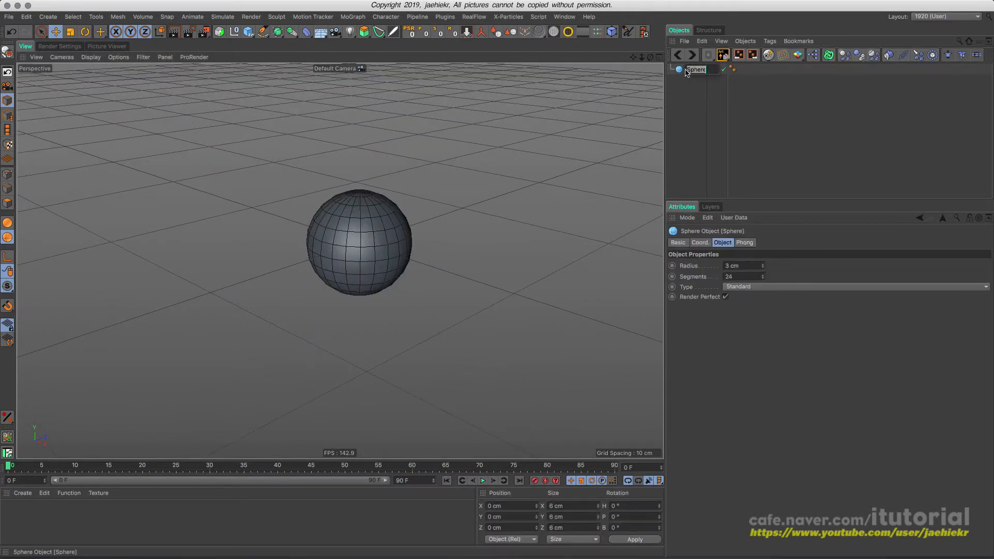
double_click(694, 69)
click(86, 32)
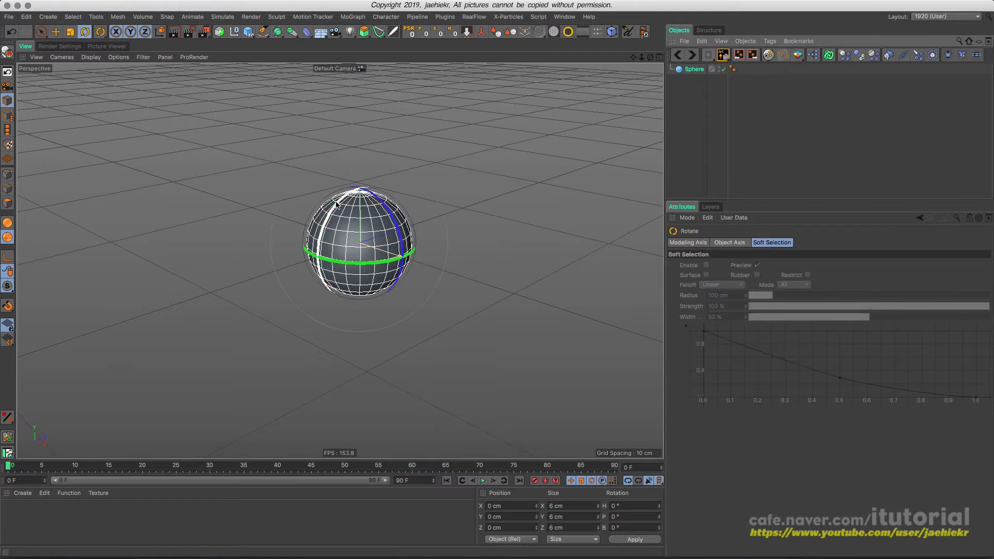
drag(336, 205, 319, 298)
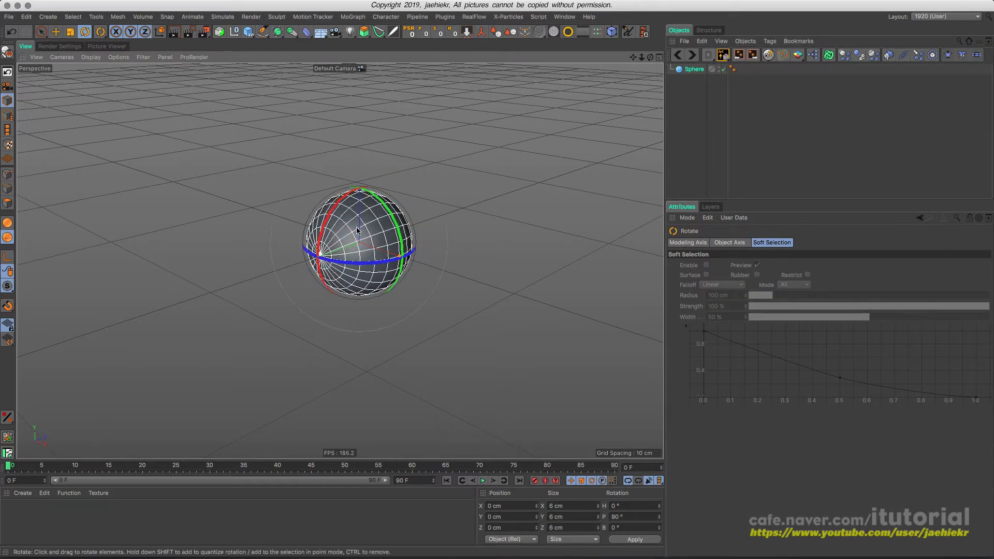
click(55, 31)
alt+drag(360, 220, 374, 232)
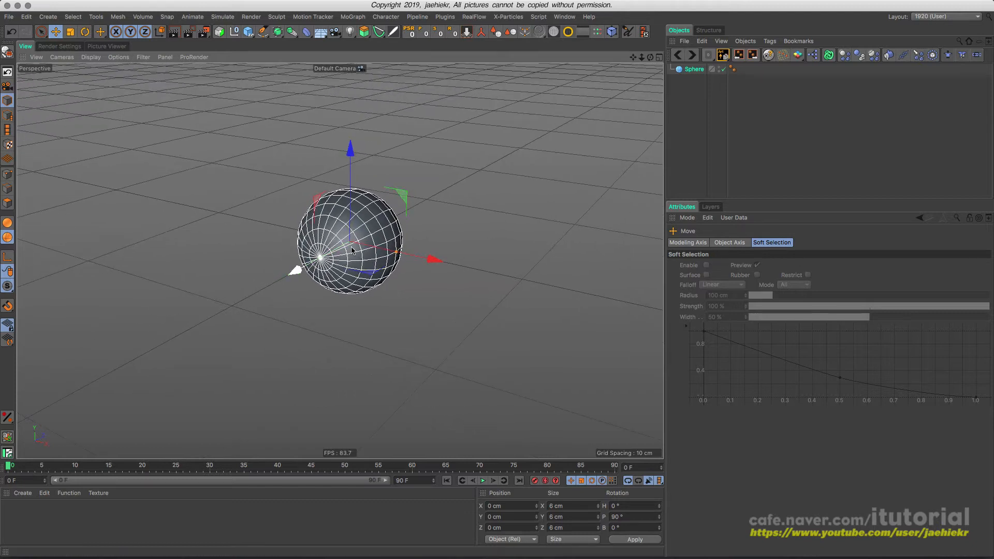
Add a Correction deformer and make it a child of the sphere.
click(692, 77)
click(687, 70)
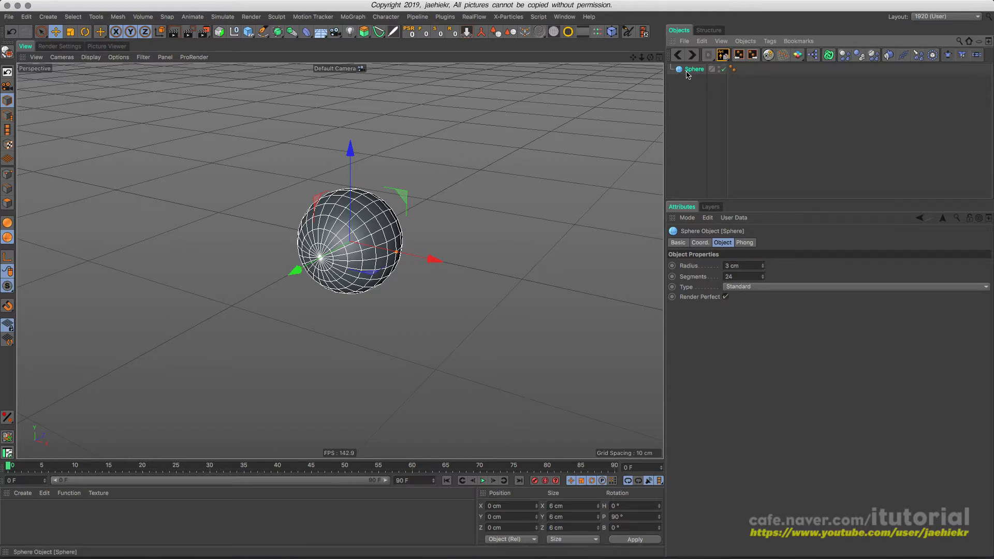
click(306, 32)
click(357, 101)
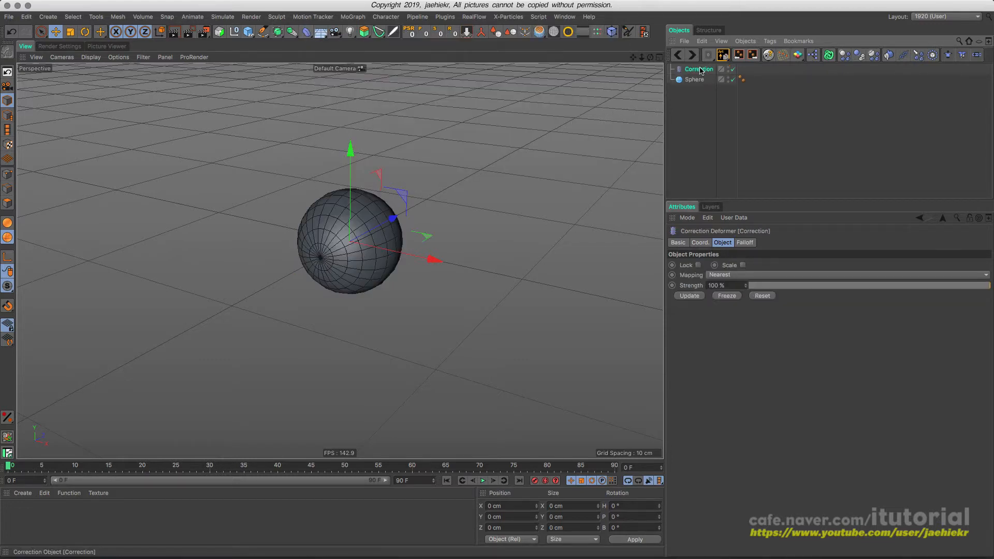
drag(697, 77, 694, 80)
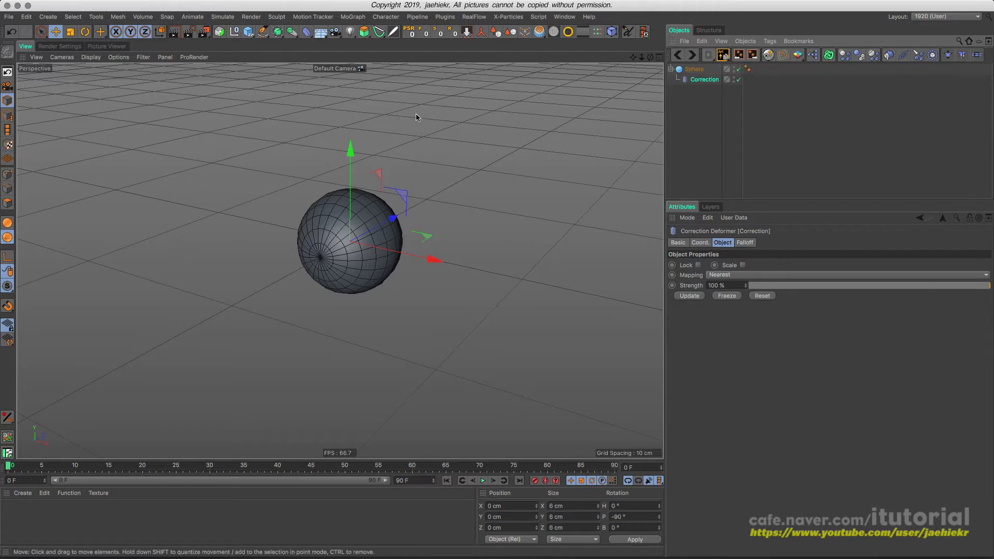
Select the two innermost polygon loops around the sphere's front pole with Loop Selection.
click(8, 203)
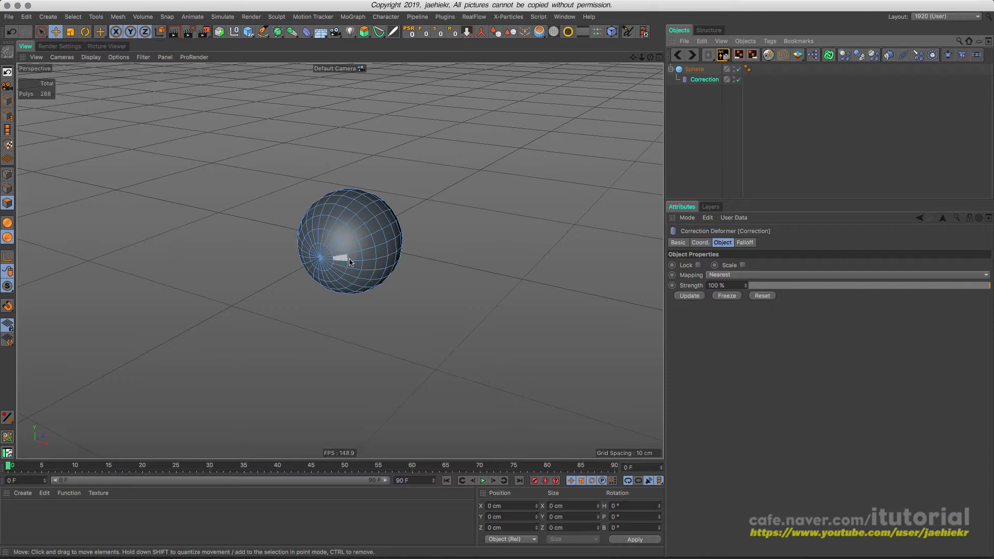
key(u)
key(l)
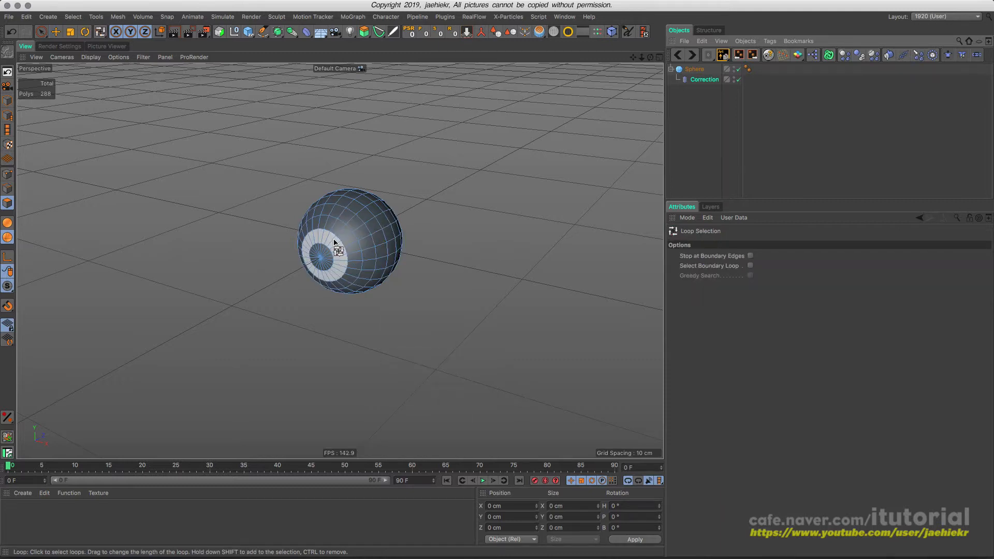
drag(339, 239, 346, 234)
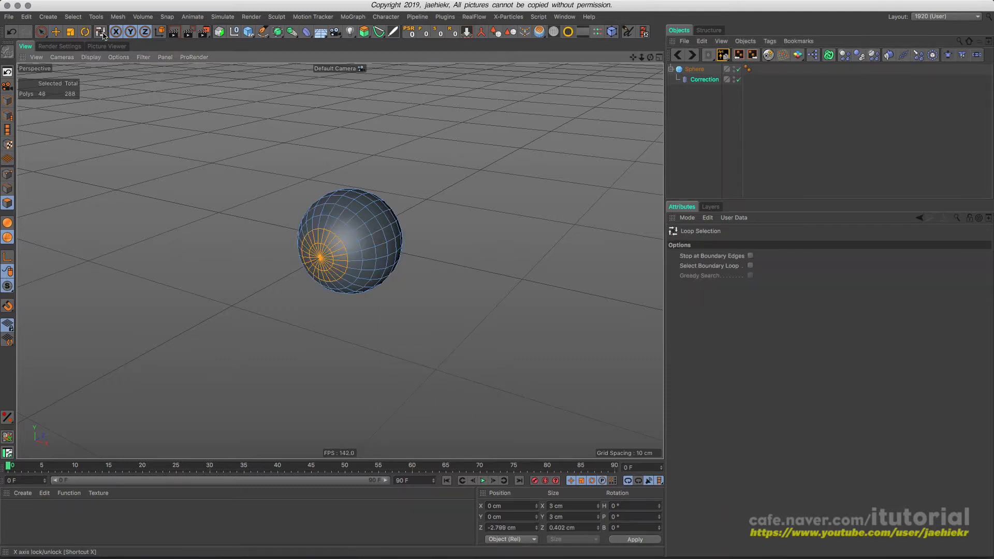
Store the selected polygons in a Polygon Selection tag and move the tag from the Correction deformer to the sphere.
click(48, 16)
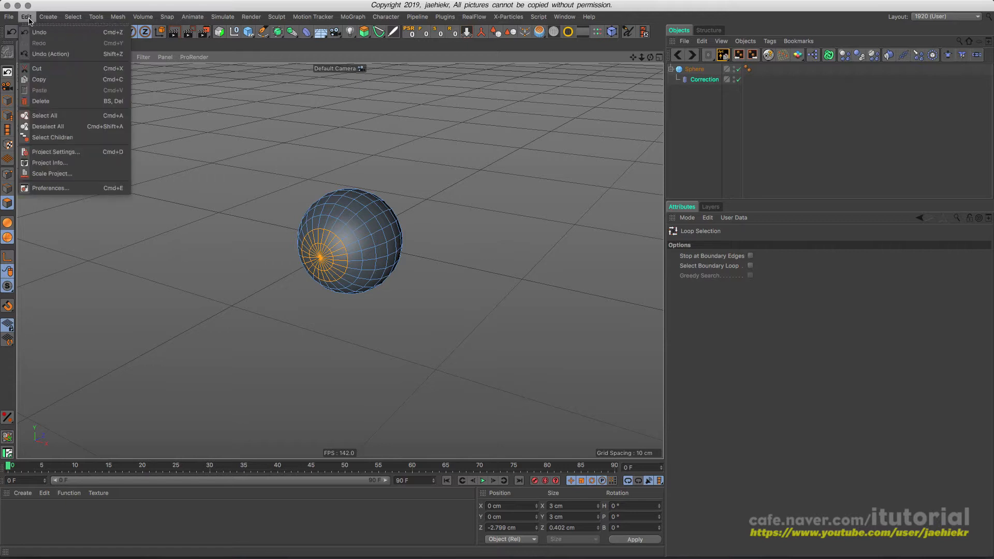
mouse_move(73, 16)
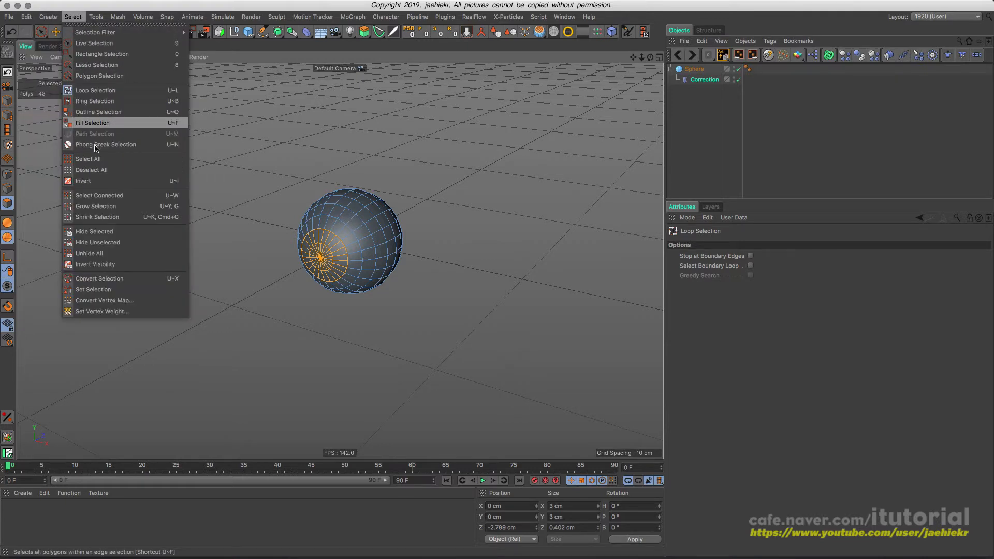
click(111, 289)
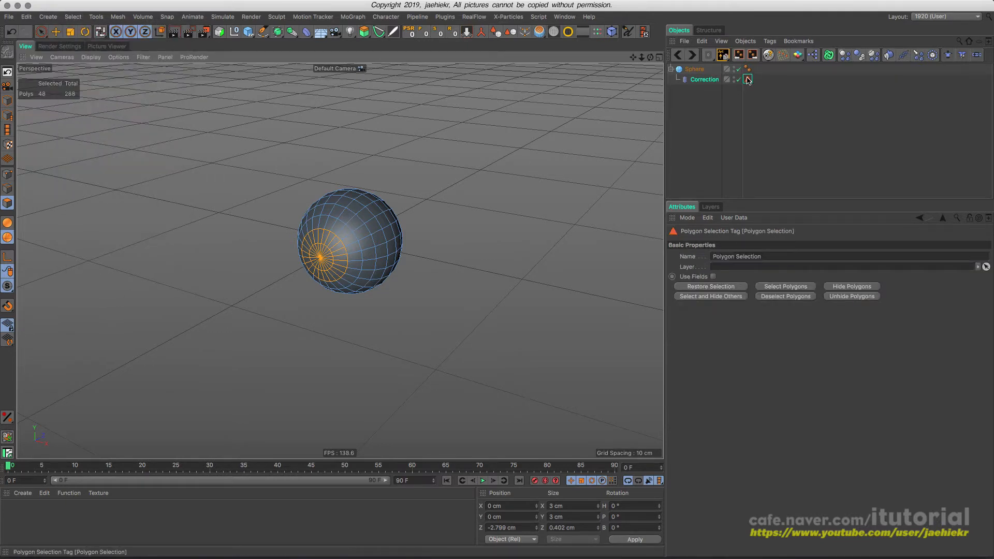
drag(748, 78, 758, 68)
Delete the Correction deformer from the sphere and select the sphere.
click(709, 83)
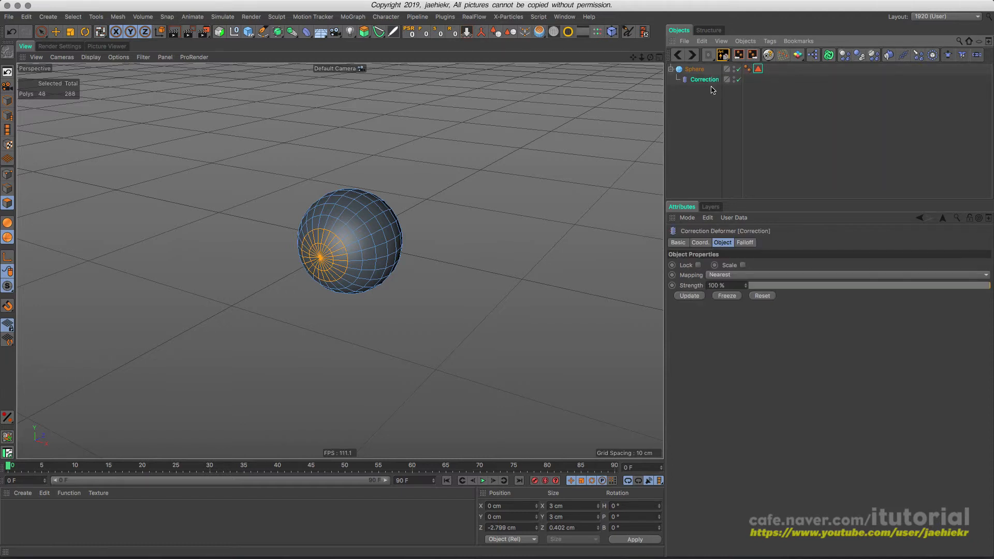
key(Delete)
click(693, 68)
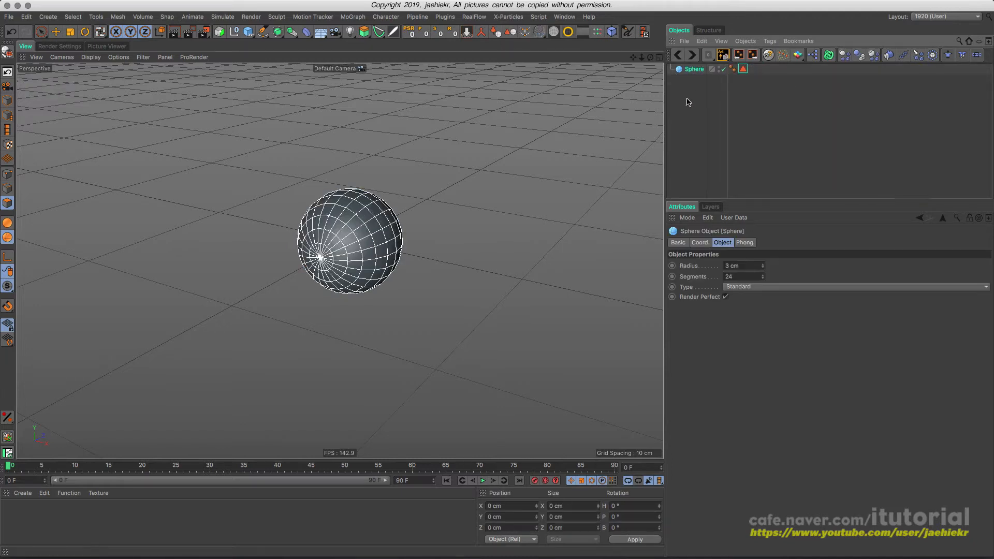
Create two new materials and apply the white Mat.1 material to the sphere.
double_click(29, 515)
click(42, 514)
double_click(30, 523)
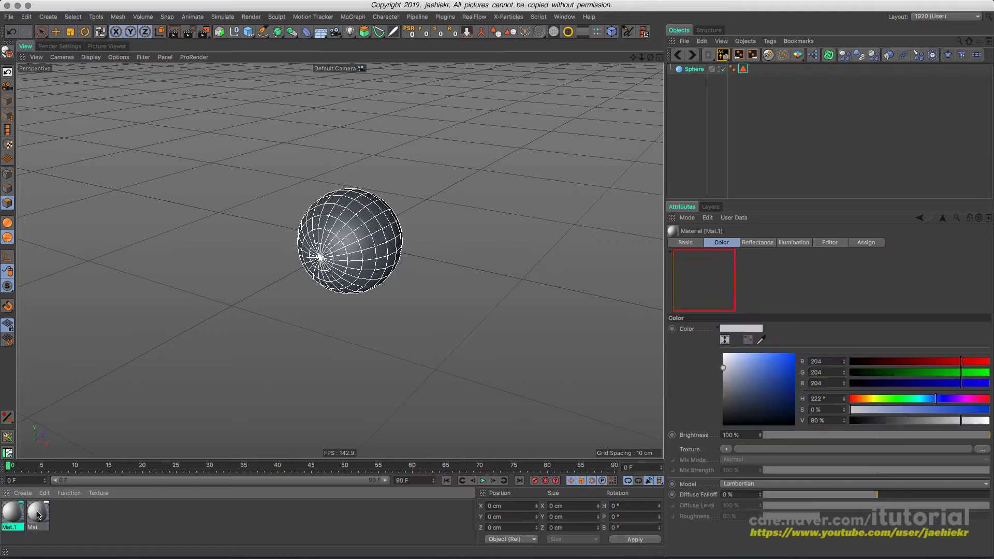
mouse_move(37, 502)
mouse_down()
mouse_move(675, 158)
mouse_move(700, 70)
mouse_up()
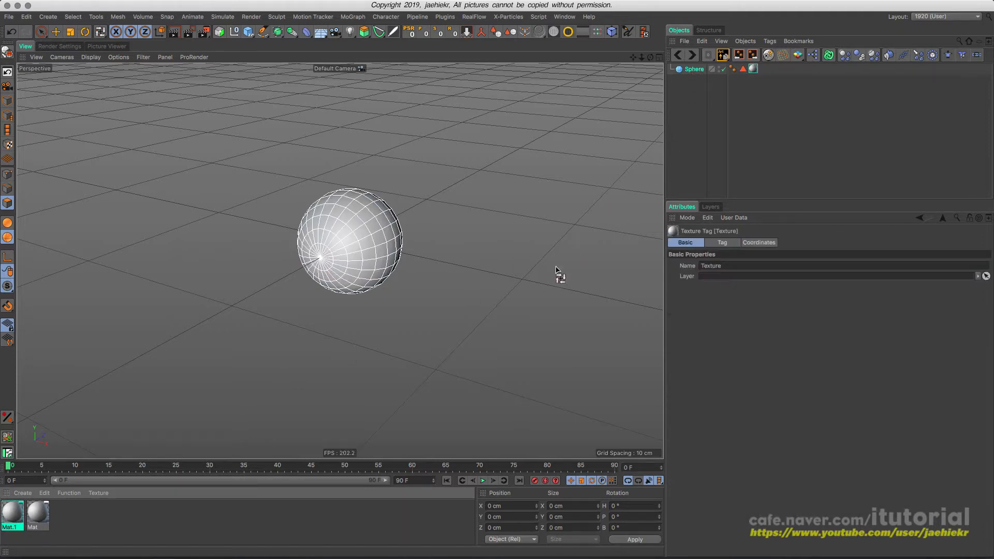
Set the Mat material's color brightness to 16% and apply it to the sphere, restricted to the Polygon Selection.
double_click(40, 516)
drag(239, 76, 663, 111)
drag(669, 249, 630, 250)
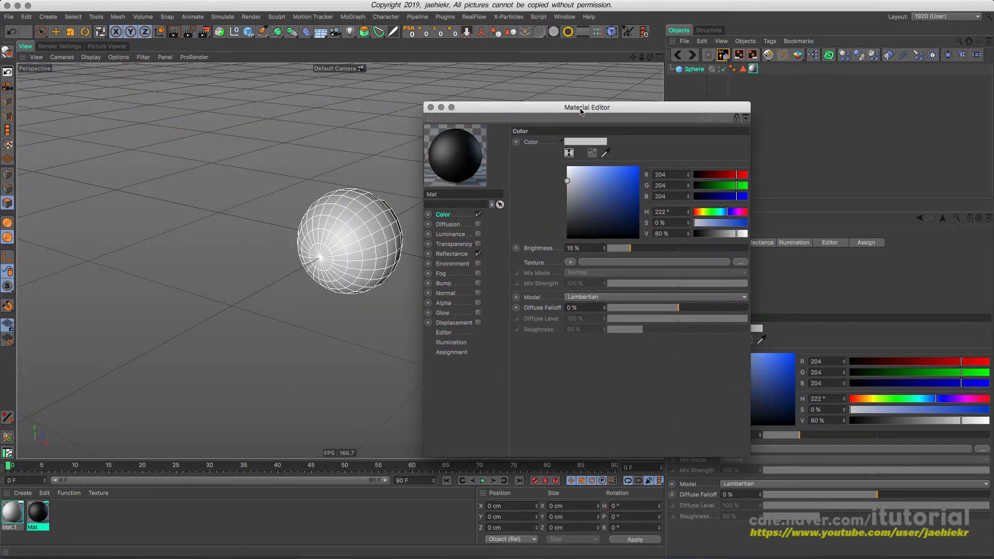
drag(585, 107, 744, 276)
click(575, 178)
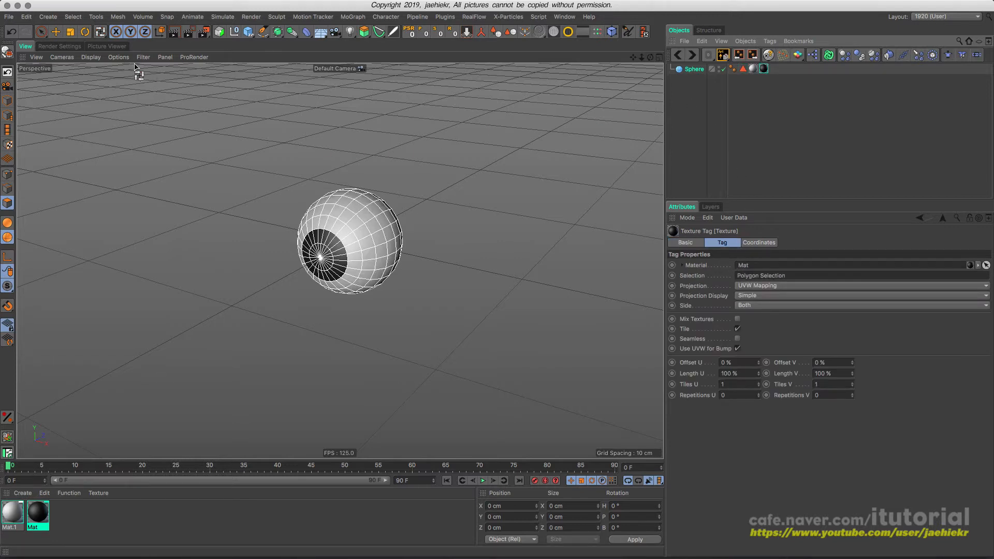
Switch the viewport's wireframe display to isoparms and activate the Move tool for the sphere.
click(97, 59)
click(103, 174)
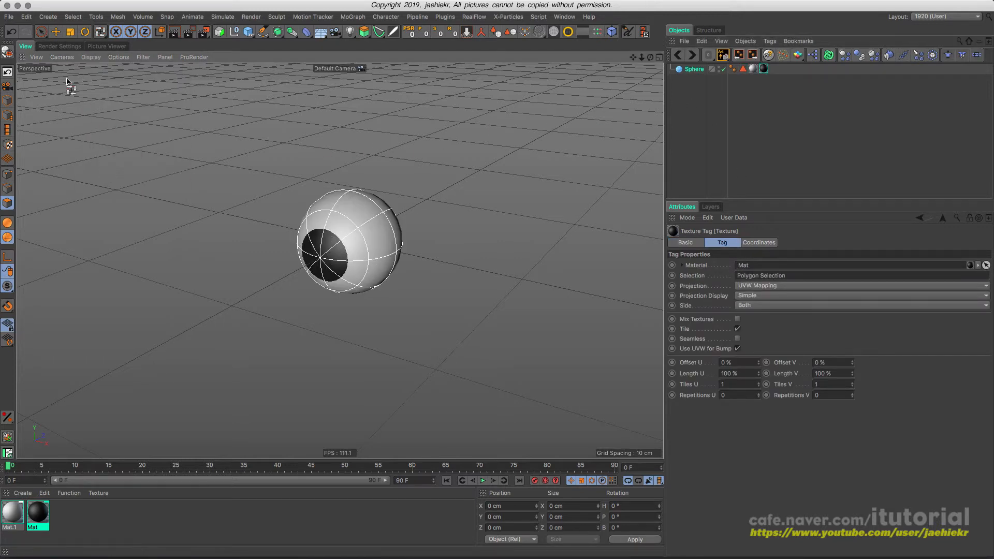
click(55, 31)
alt+middle_drag(393, 224, 404, 213)
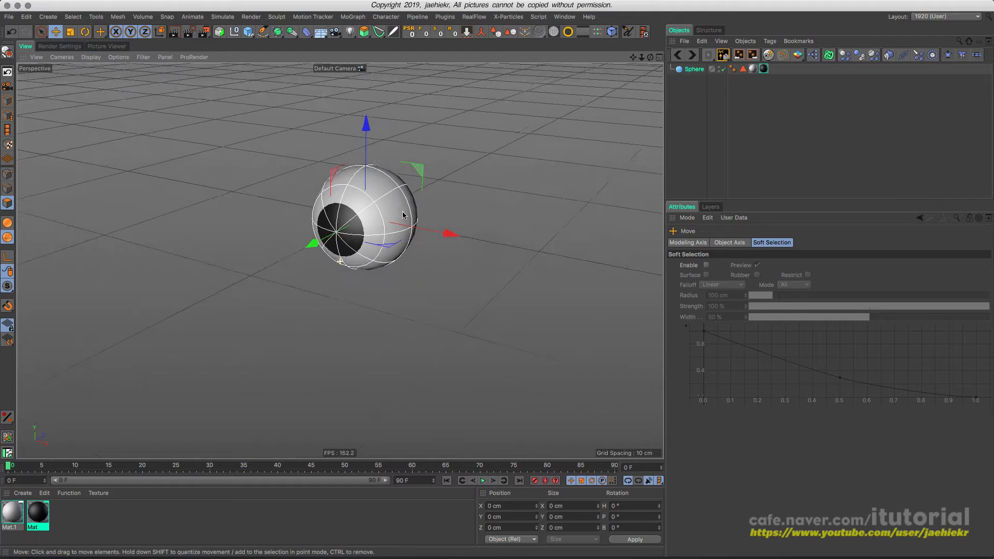
alt+drag(404, 213, 399, 224)
alt+right_drag(406, 220, 369, 256)
alt+middle_drag(417, 243, 394, 240)
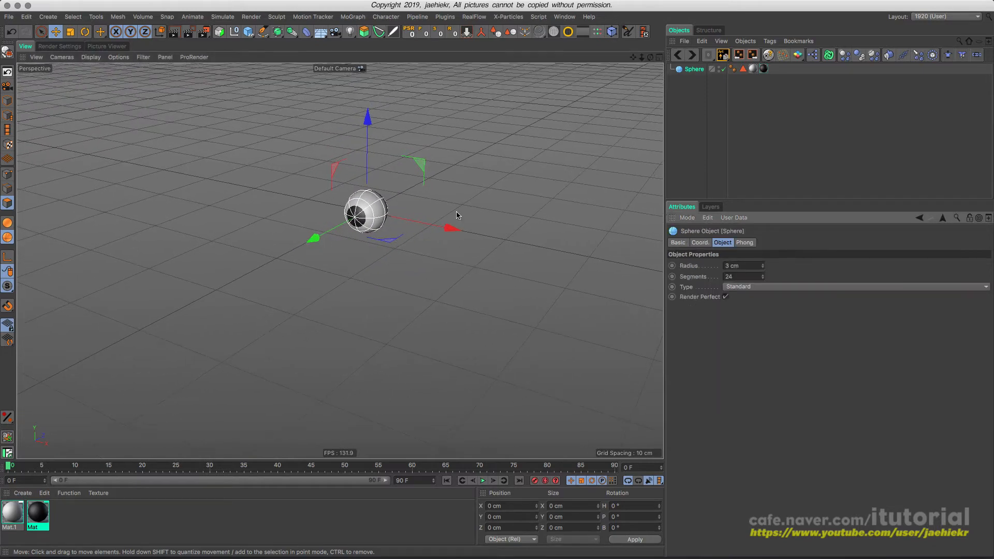
Add a Target tag to the sphere.
click(694, 87)
click(695, 69)
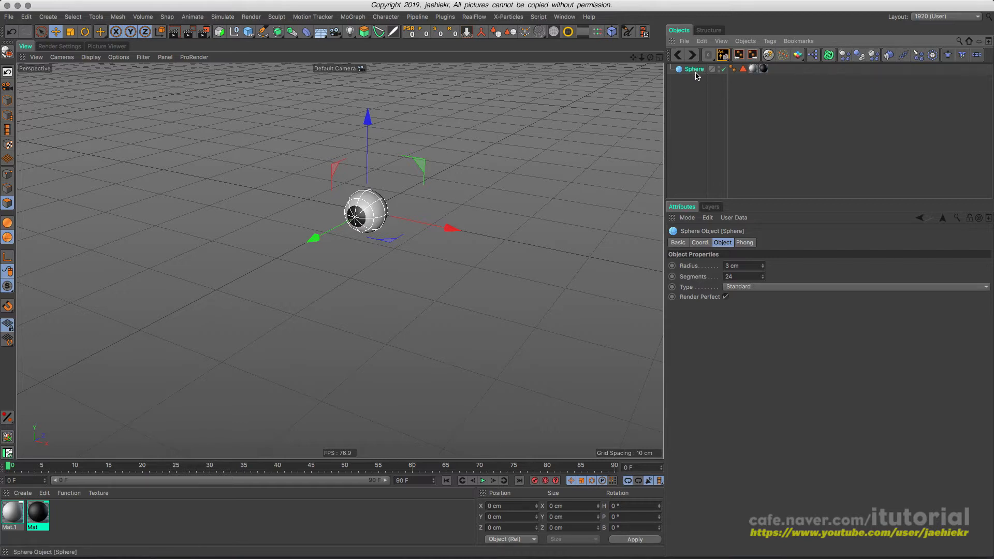
click(771, 41)
mouse_move(792, 57)
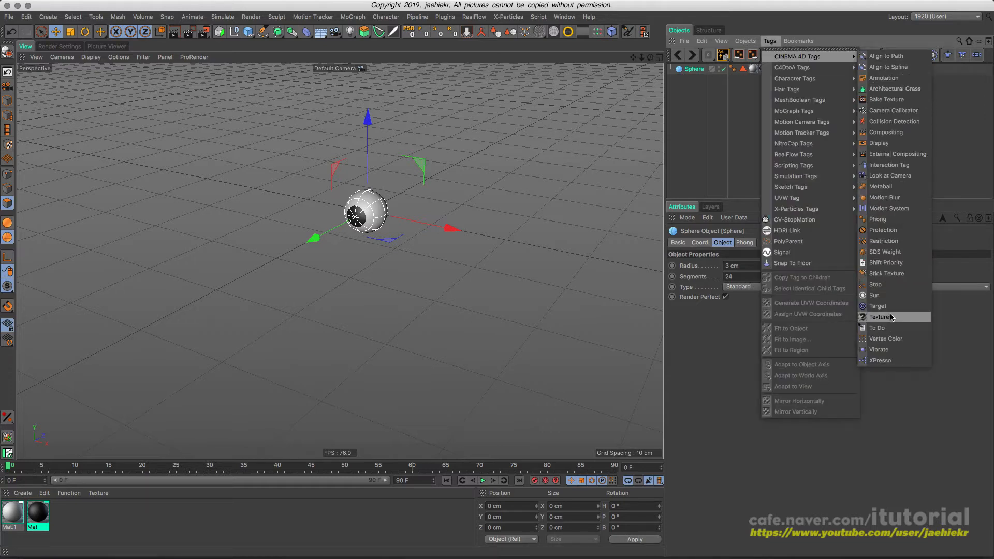
click(880, 306)
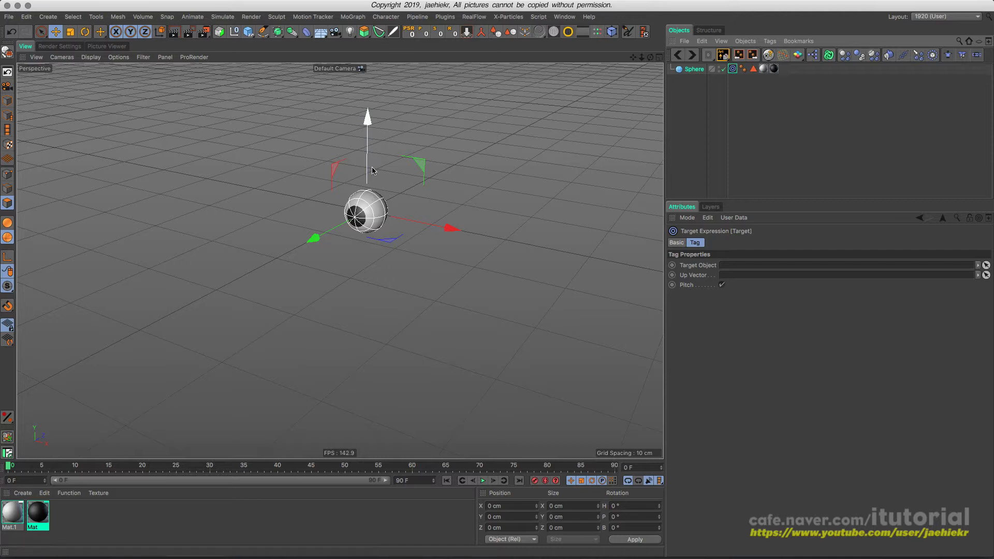
Delete the Target tag from the sphere and reselect the sphere.
click(733, 77)
click(733, 68)
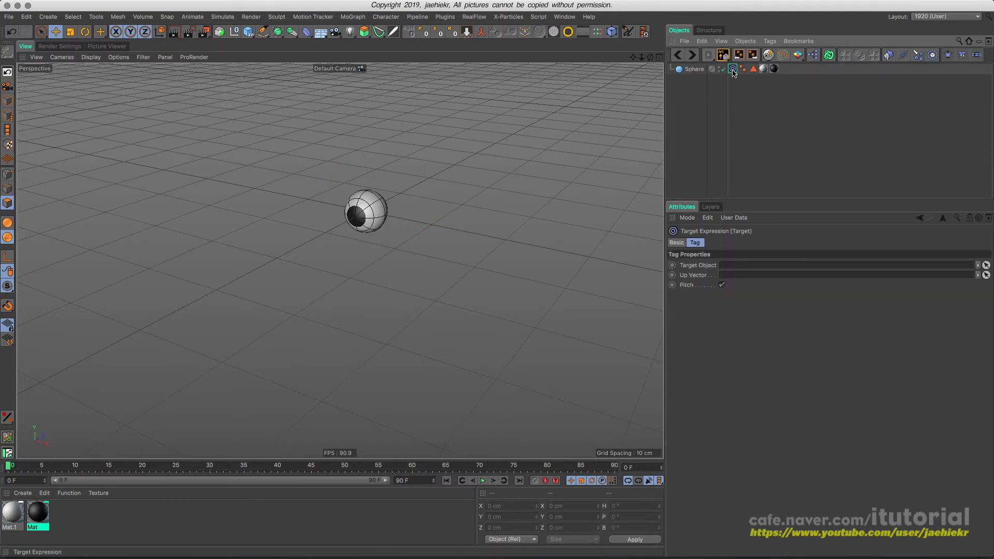
key(Delete)
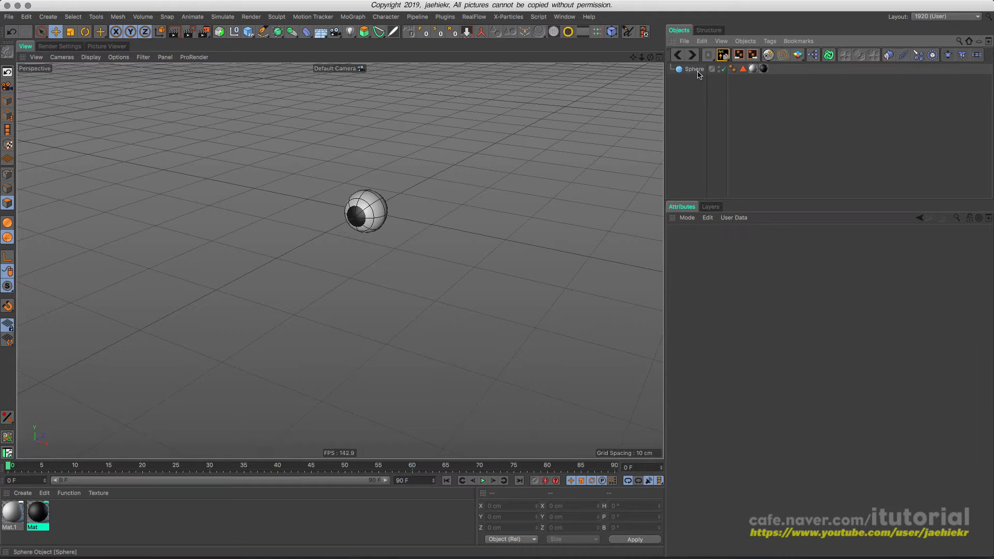
click(694, 69)
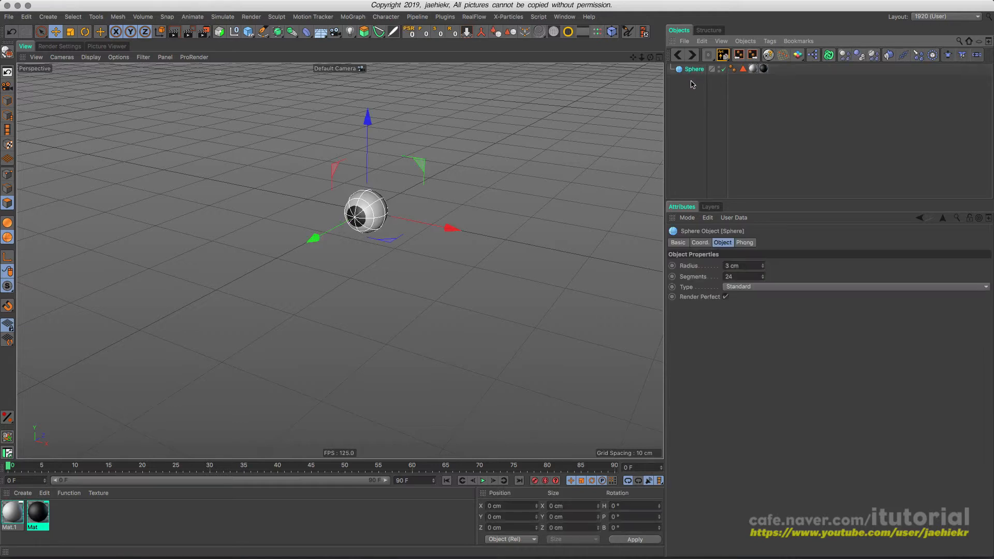
Create a null at the eyeball and rotate it about its X axis until its Z axis points out through the pupil.
click(234, 34)
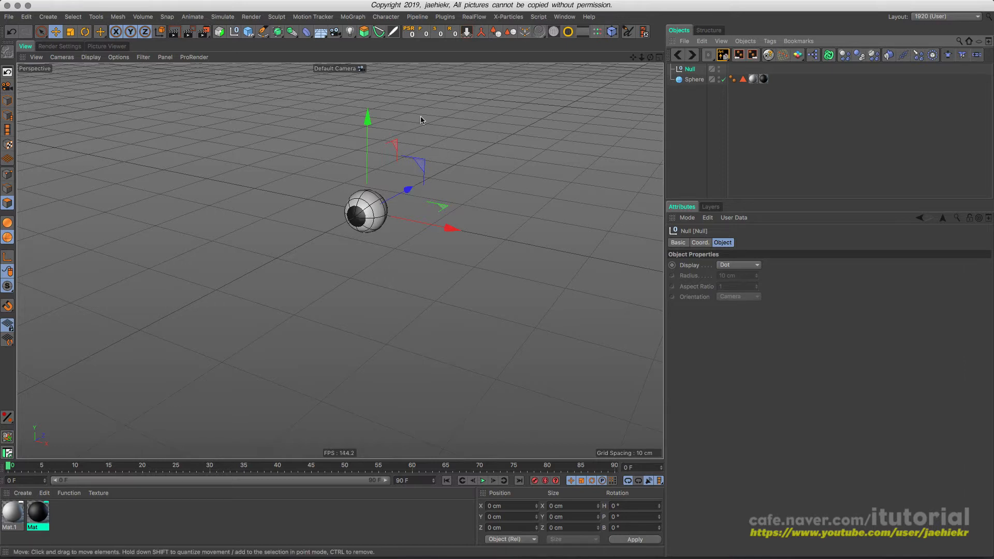
key(r)
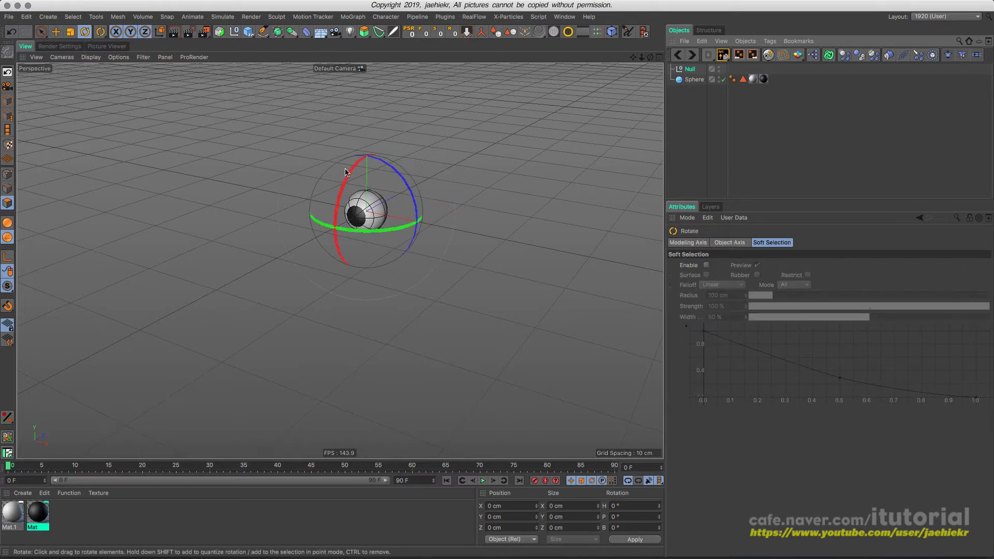
drag(346, 172, 384, 284)
key(e)
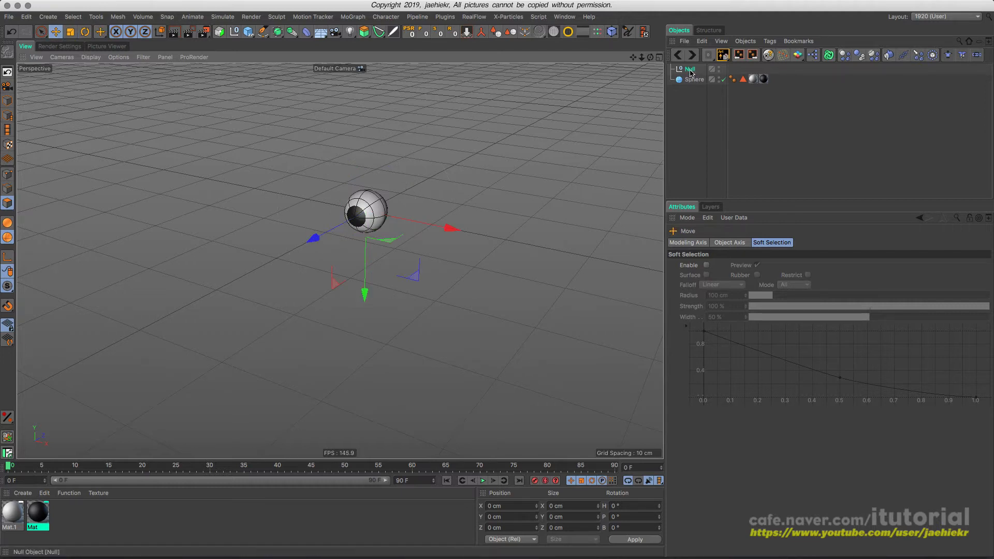
Make the sphere a child of the rotated null, then select the null and collapse its hierarchy.
drag(691, 79, 692, 69)
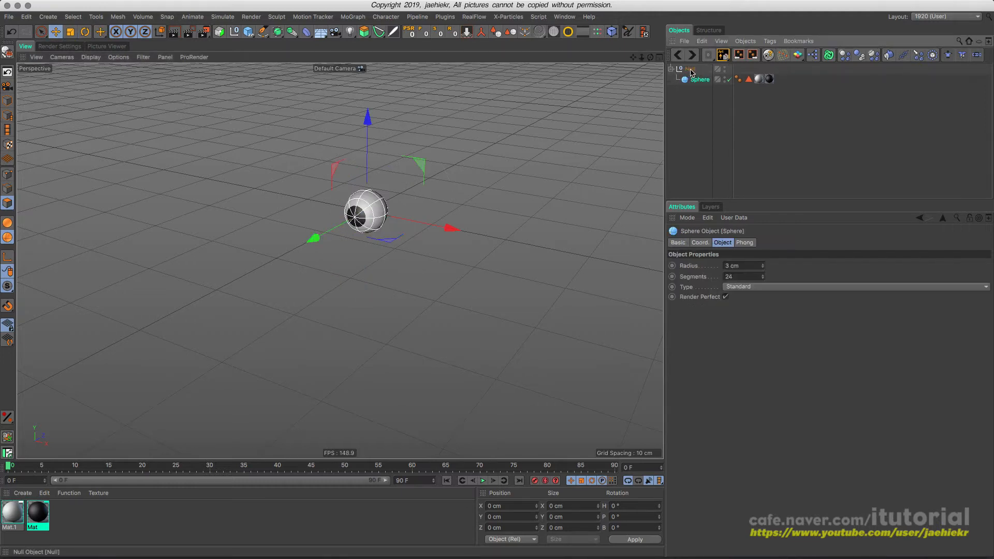
click(690, 70)
click(671, 69)
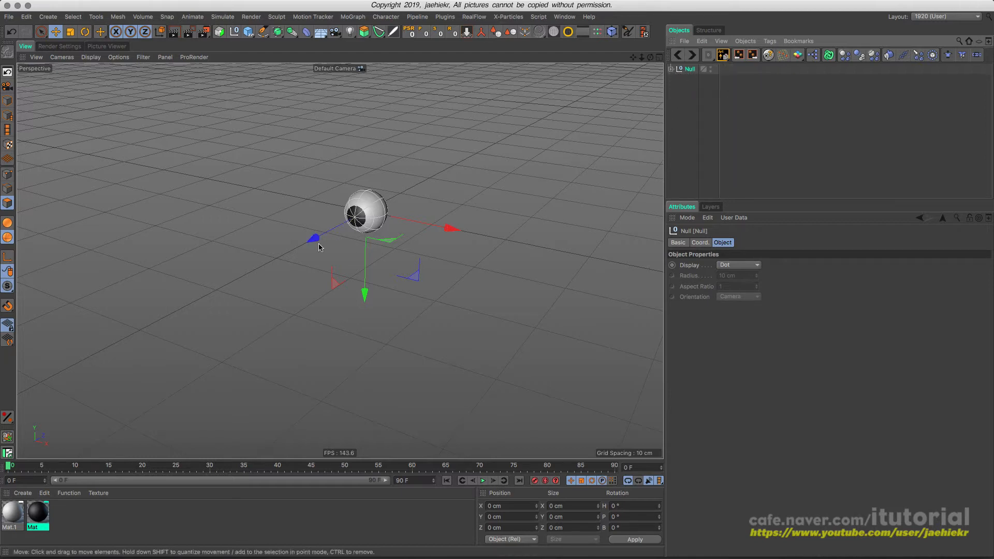
Create a circle spline around the eyeball and set its radius to 5 cm.
alt+drag(398, 226, 391, 238)
alt+middle_drag(391, 239, 392, 230)
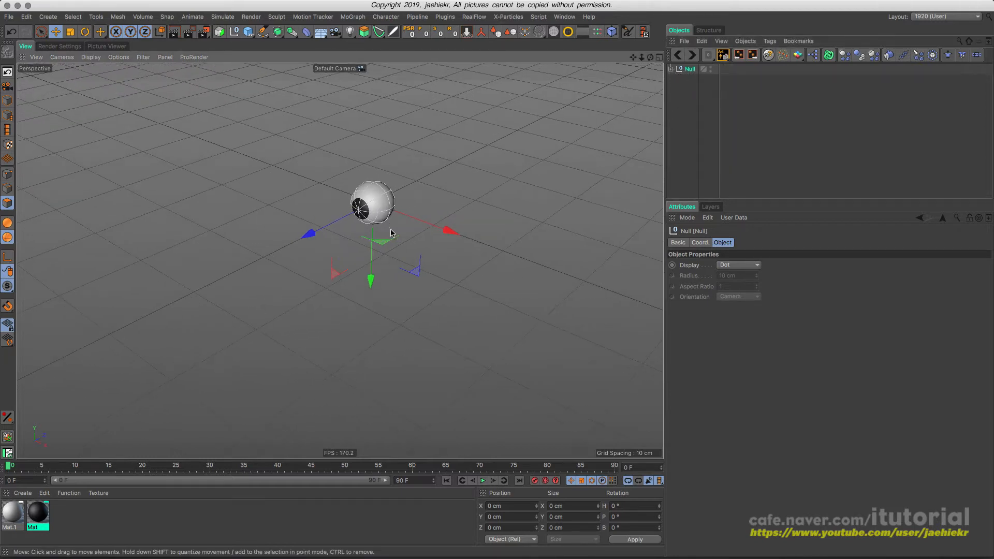
alt+drag(392, 231, 373, 167)
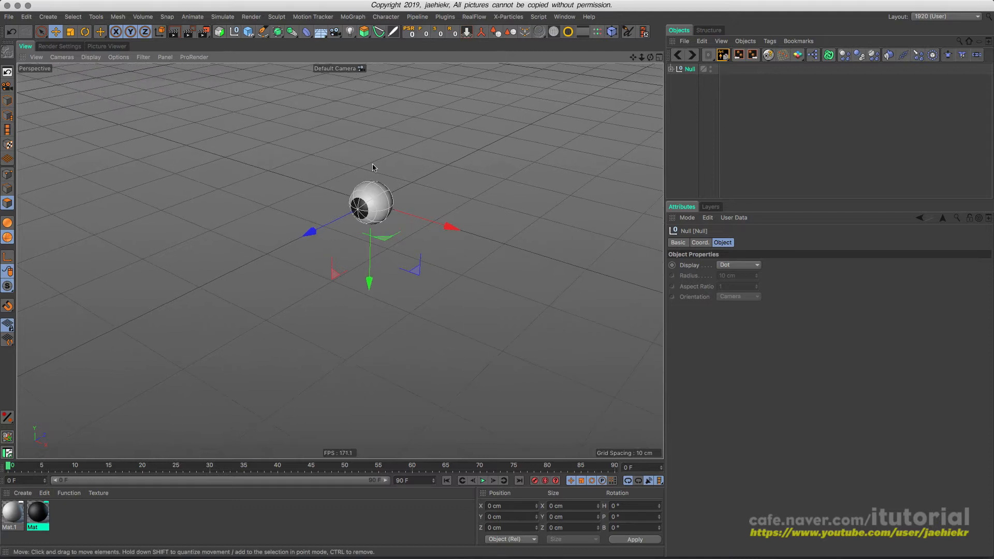
click(262, 31)
click(369, 65)
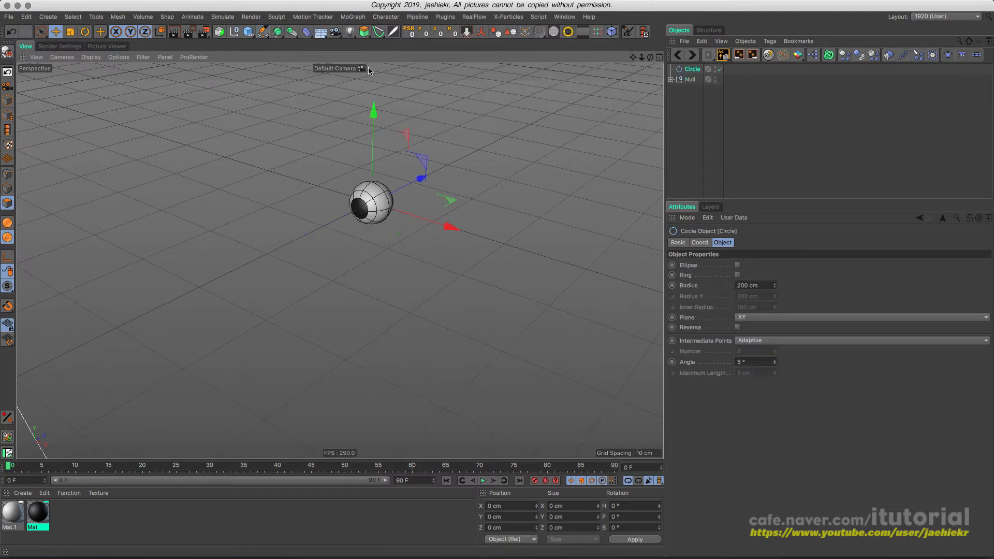
click(749, 286)
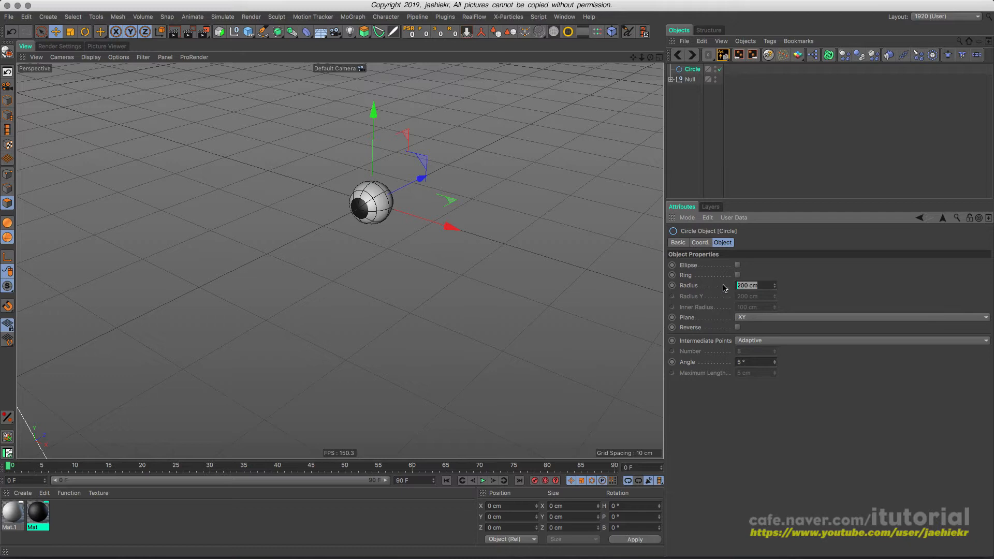
text(5)
key(Return)
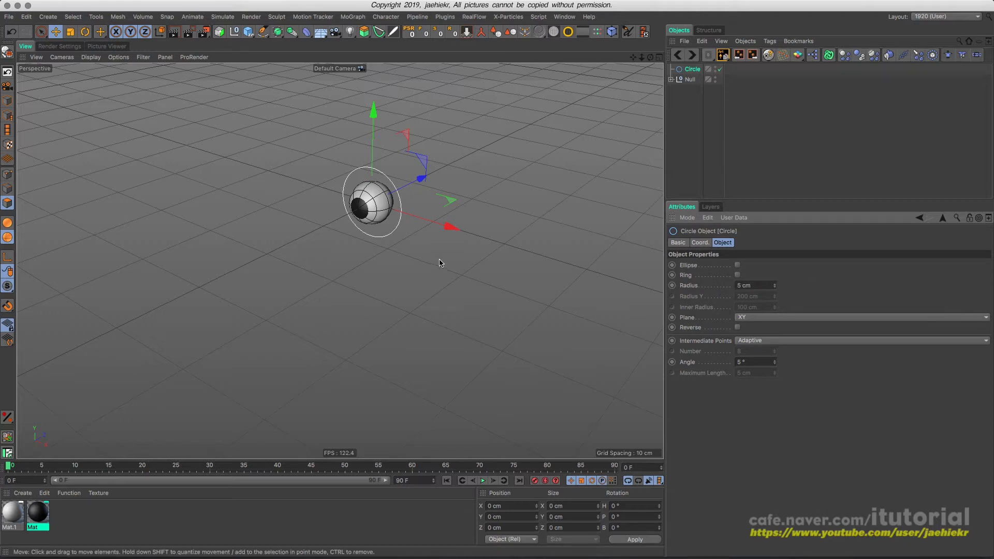
Set the circle's radius to 7 cm and move it along its Z axis to a spot in front of the pupil.
alt+drag(437, 245, 417, 257)
click(749, 287)
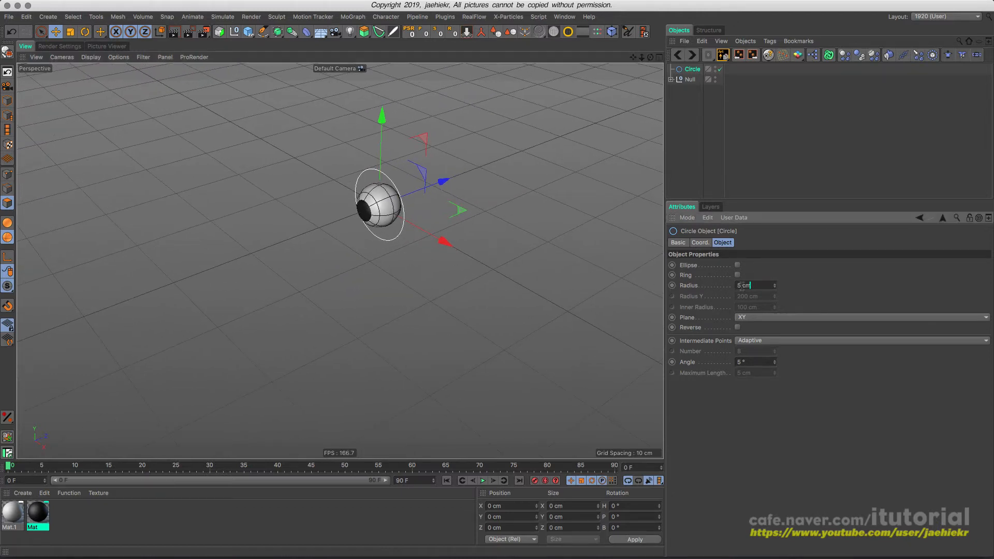
text(7)
key(Return)
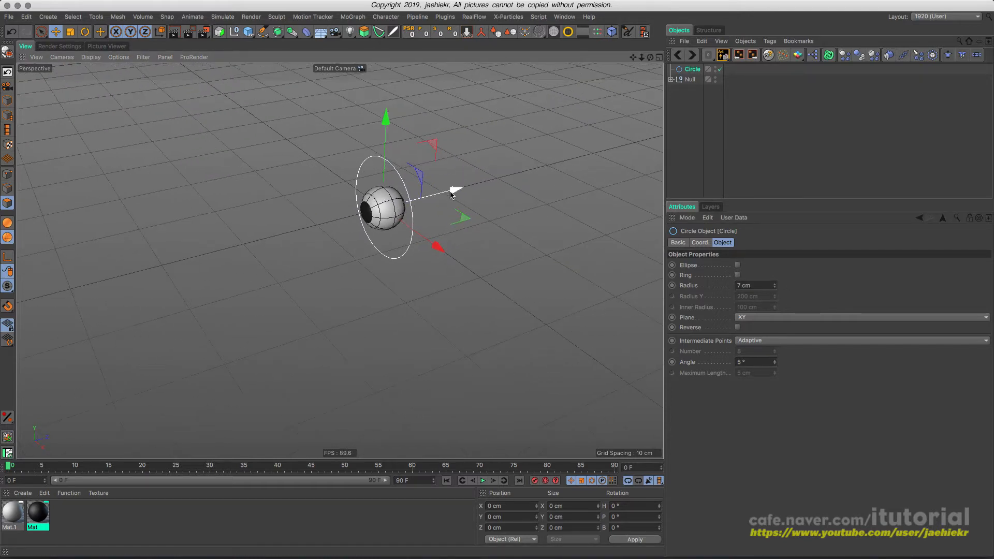
drag(447, 187, 542, 217)
Create a second circle spline at the large circle's centre and set its radius to 3 cm, then reduce it to 2 cm.
click(692, 69)
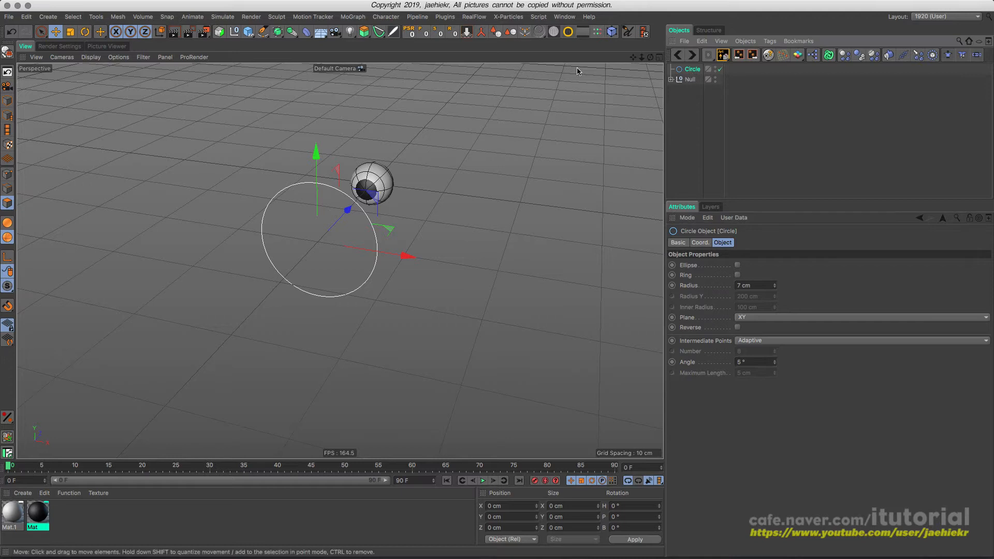
click(265, 36)
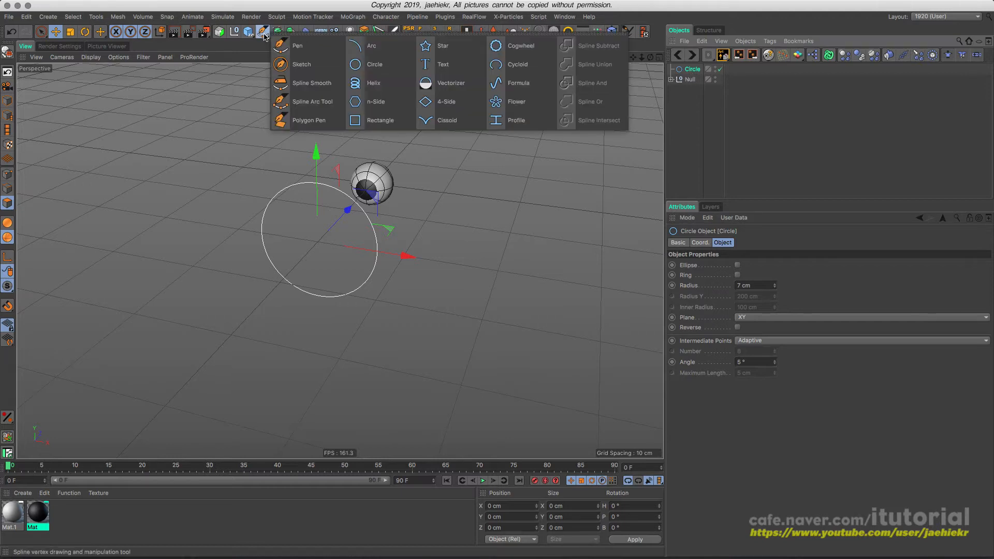
click(380, 67)
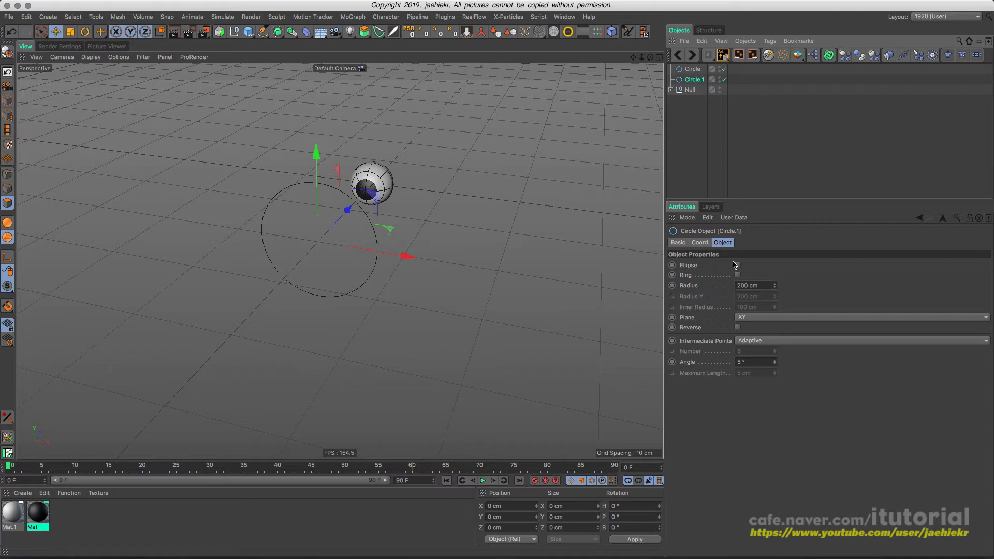
click(764, 285)
text(3)
key(Return)
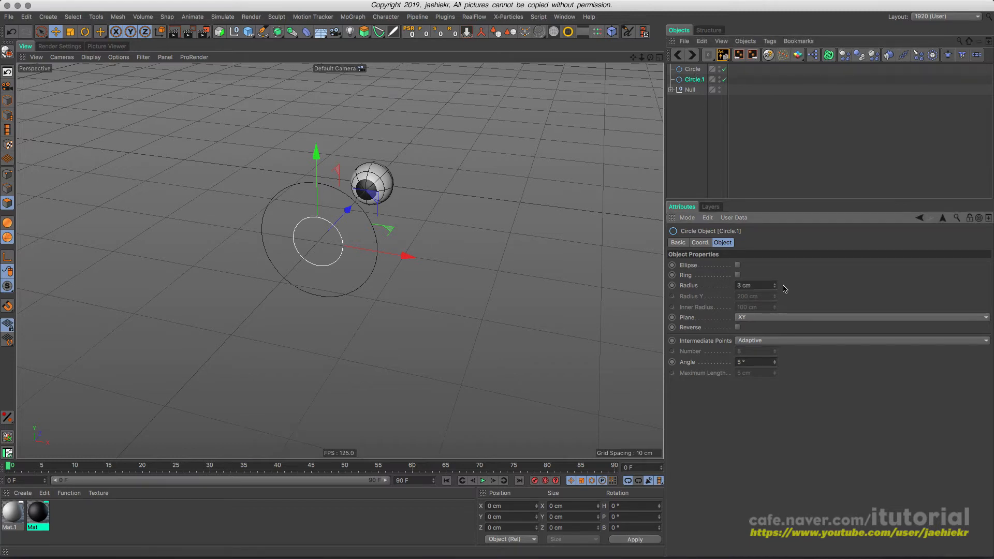
drag(749, 282, 726, 289)
text(2)
key(Return)
Rename the small circle as t and the large circle as b.
alt+drag(350, 262, 314, 240)
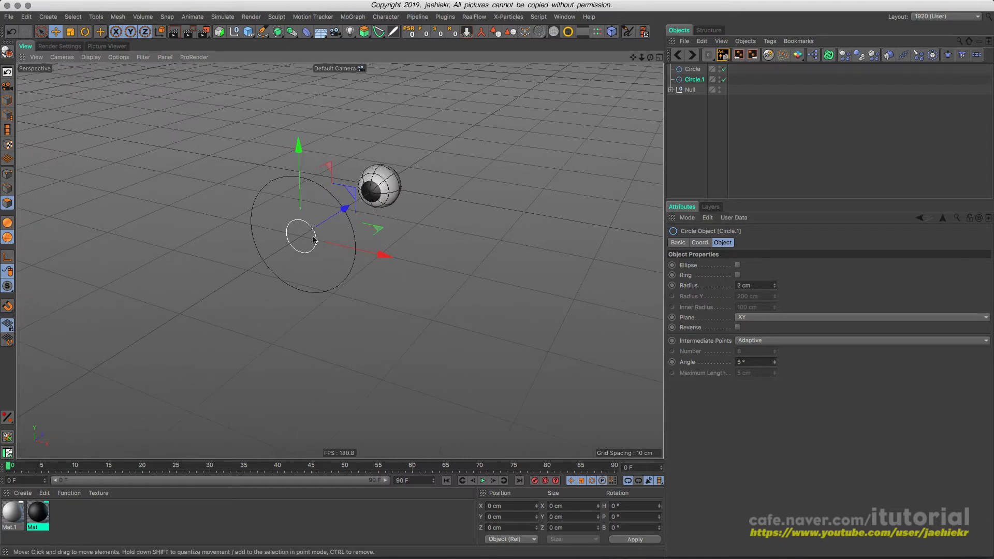
double_click(695, 80)
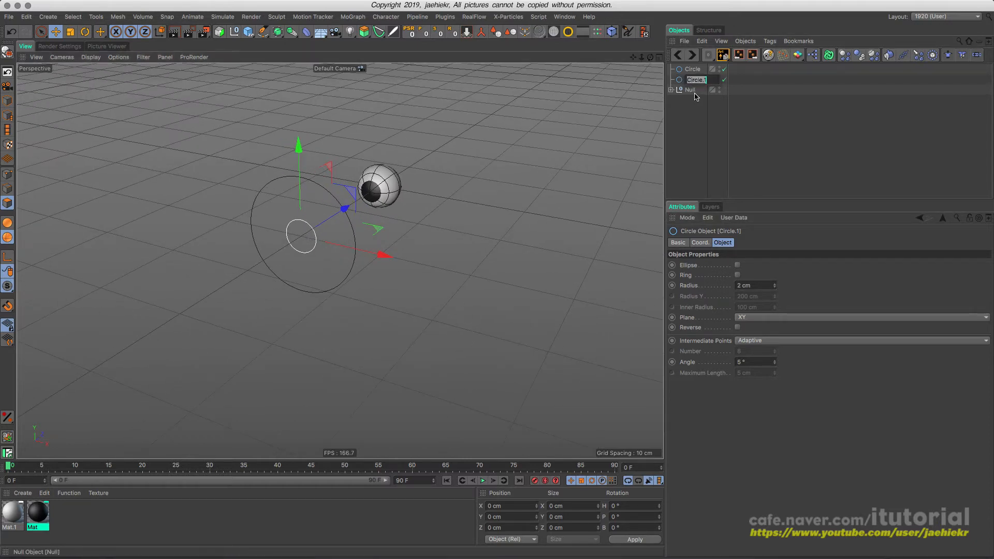
text(t)
key(shift+Tab)
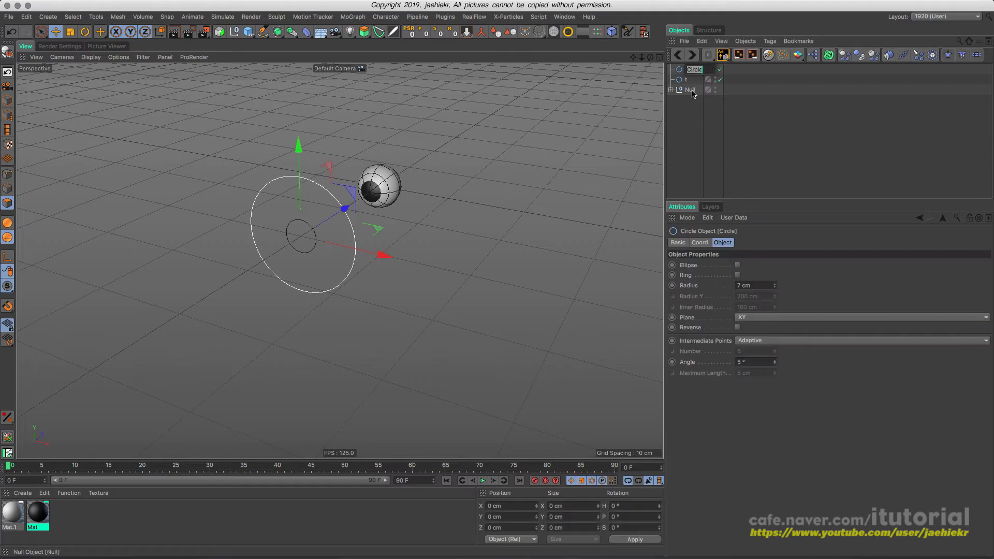
text(b)
click(696, 111)
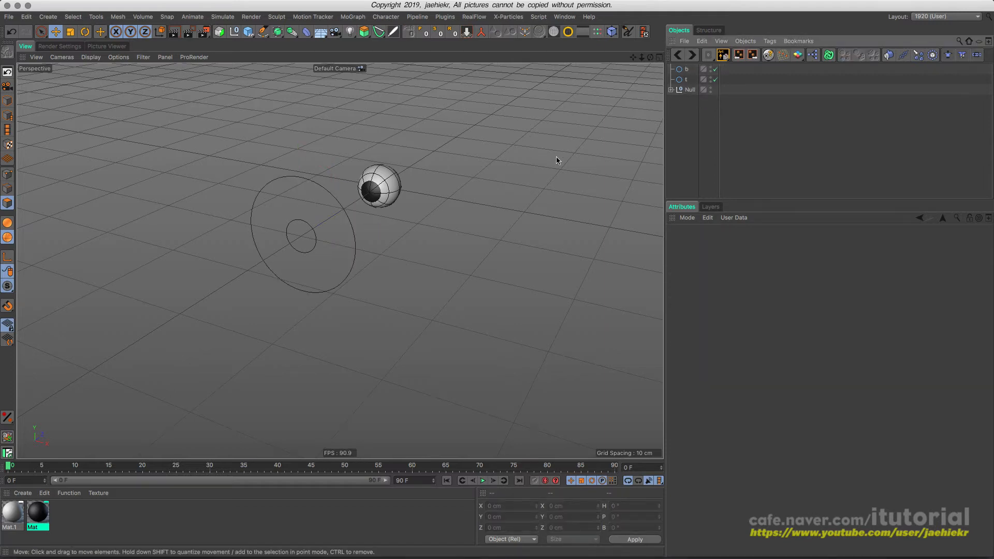
Create a new layer and assign the large circle b to it.
alt+drag(385, 223, 400, 238)
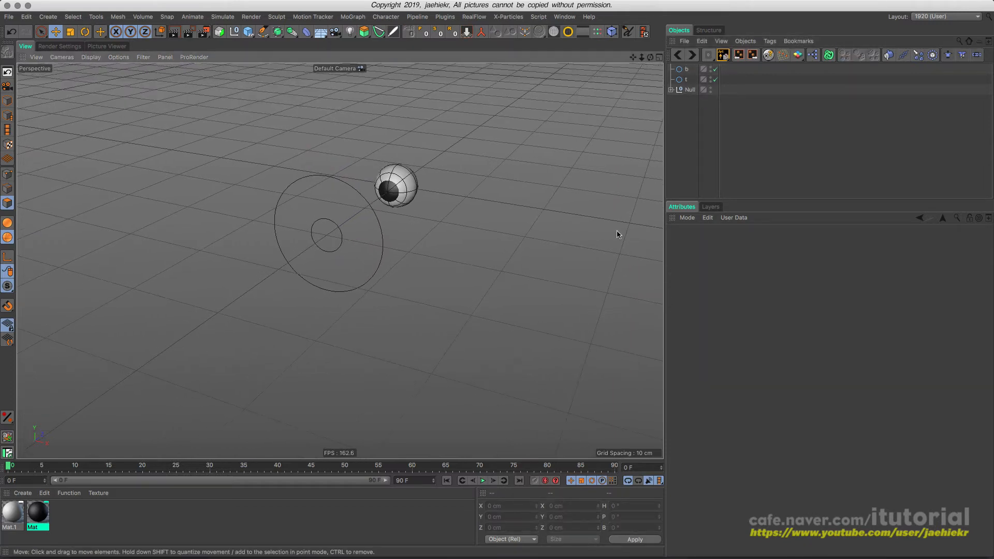
click(711, 206)
right_click(691, 224)
click(693, 229)
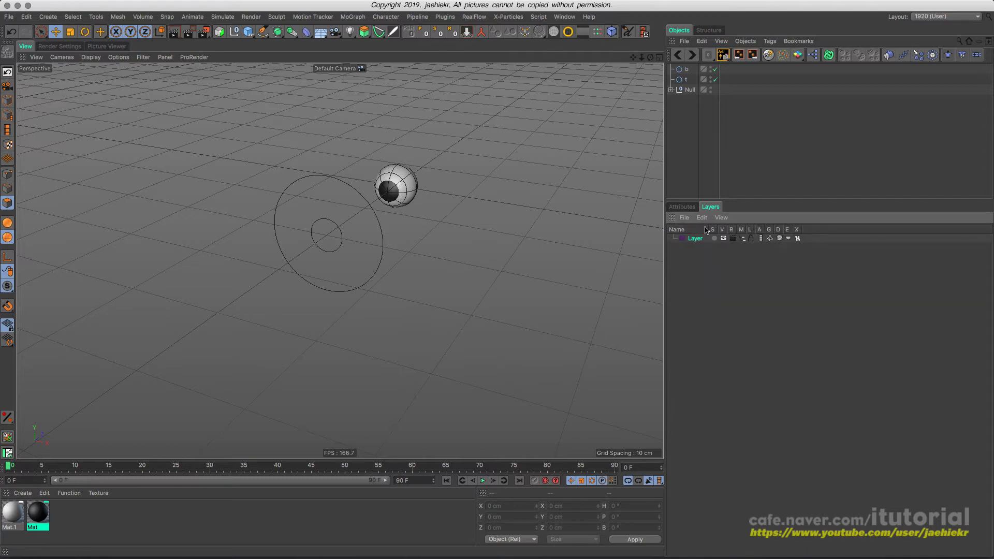
drag(696, 238, 686, 70)
click(686, 70)
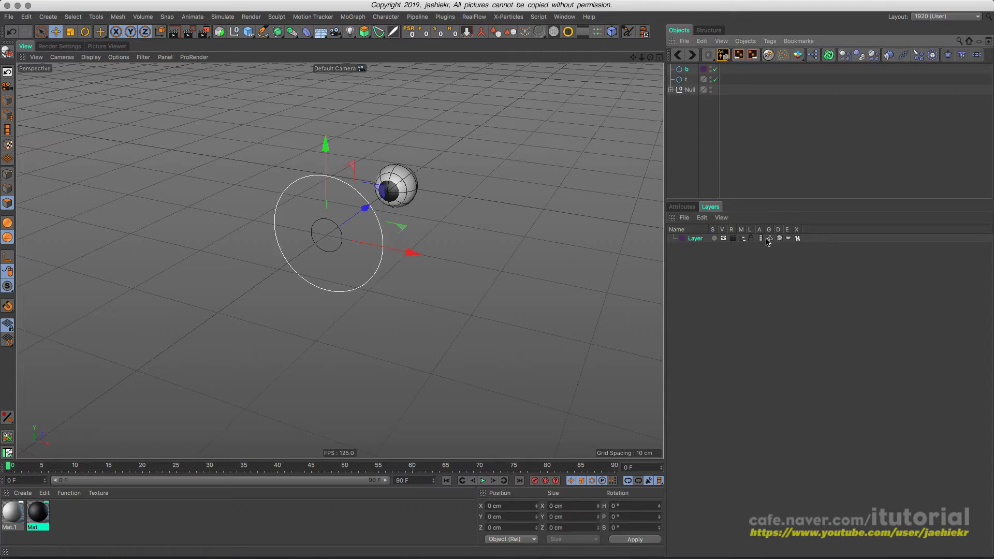
Add a Constraint character tag to the small circle t.
click(686, 79)
alt+middle_drag(407, 226, 414, 239)
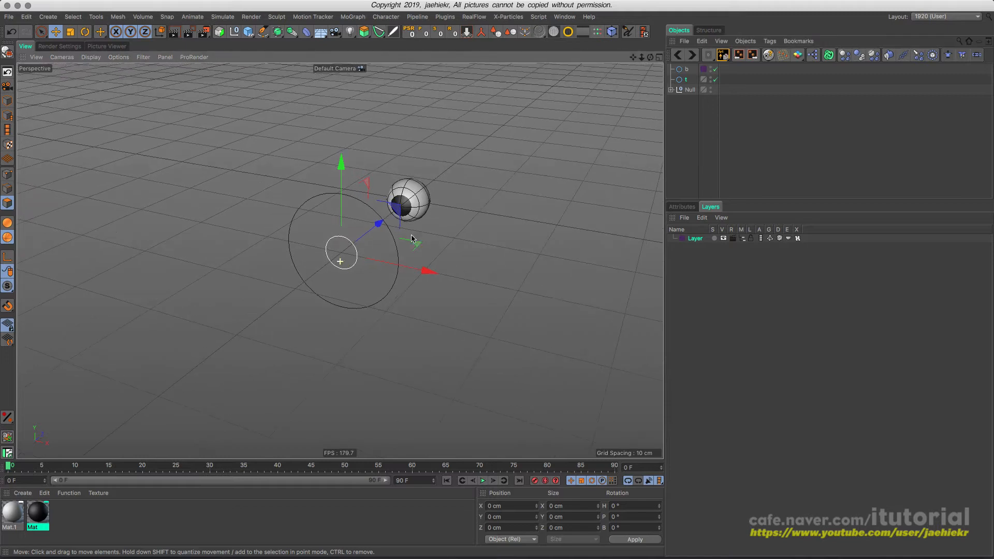
key(shift+F5)
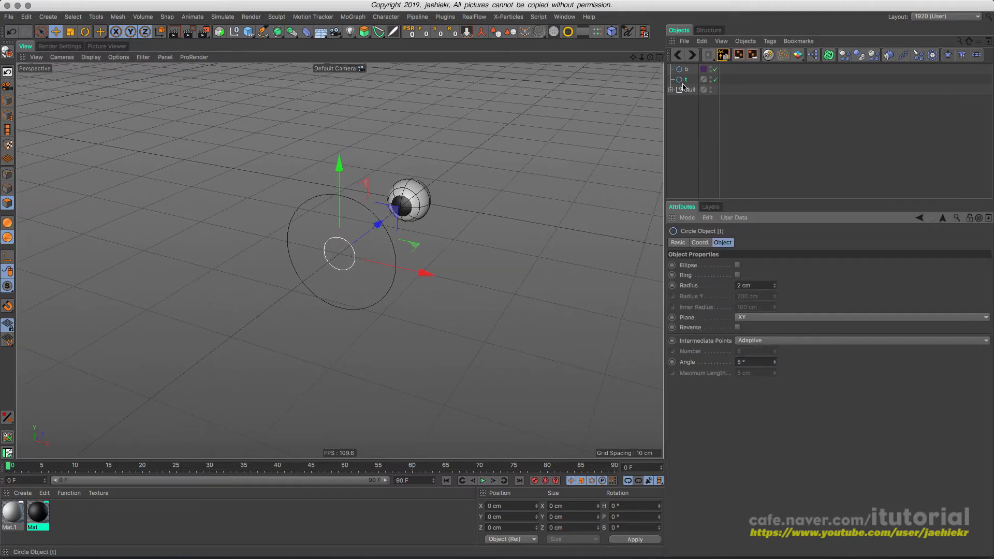
click(769, 41)
mouse_move(797, 78)
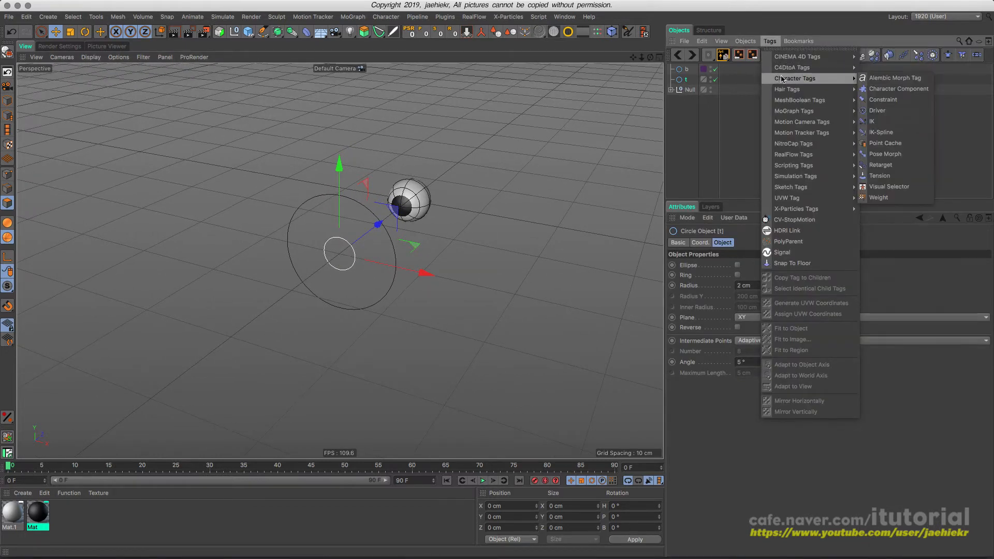
click(887, 101)
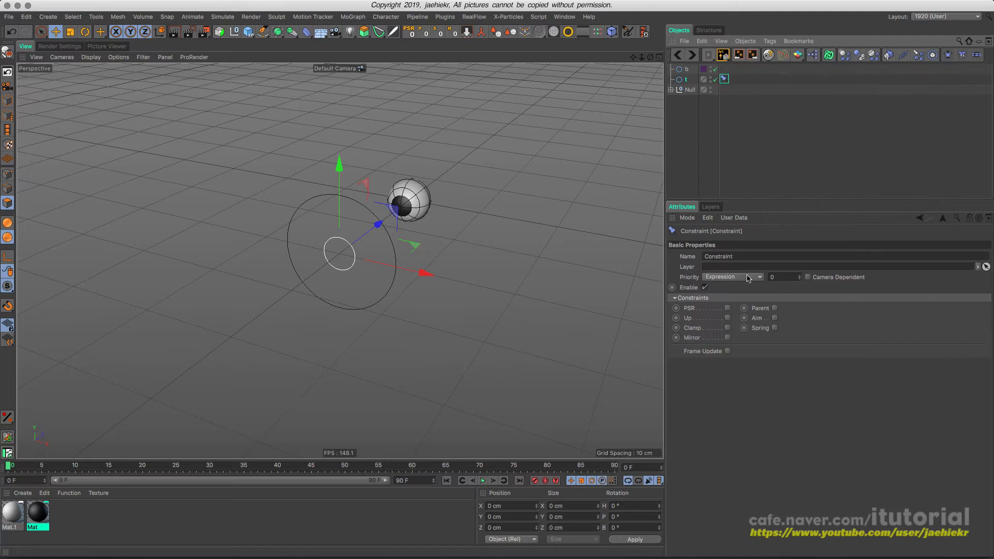
Enable the Clamp constraint on circle t, clamp it to Bounds, and set circle b as the target.
click(727, 328)
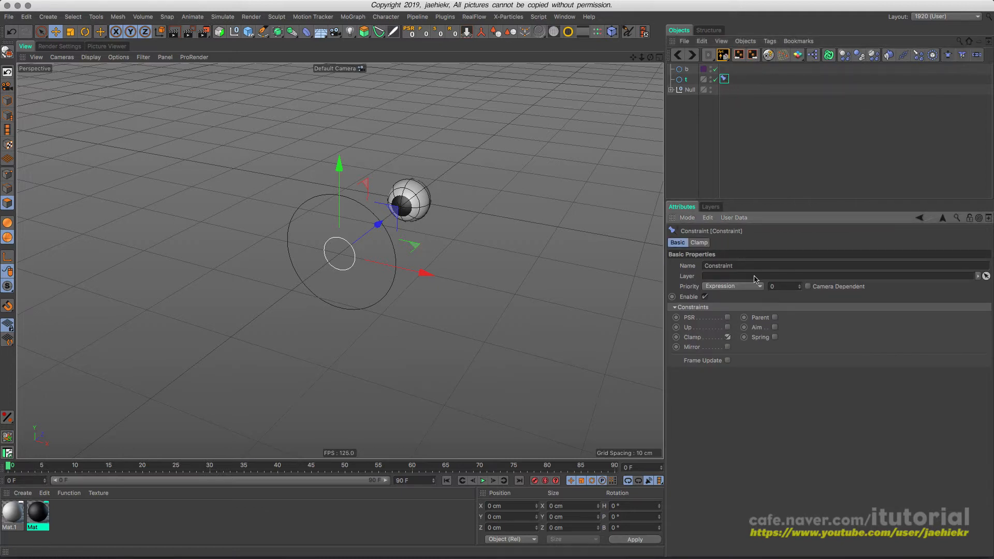
click(699, 243)
click(719, 311)
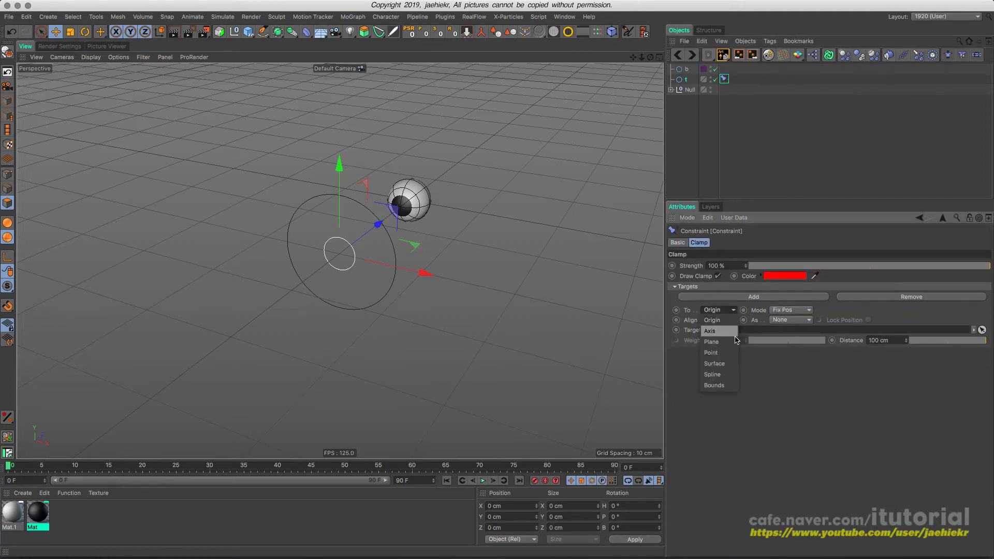
click(721, 386)
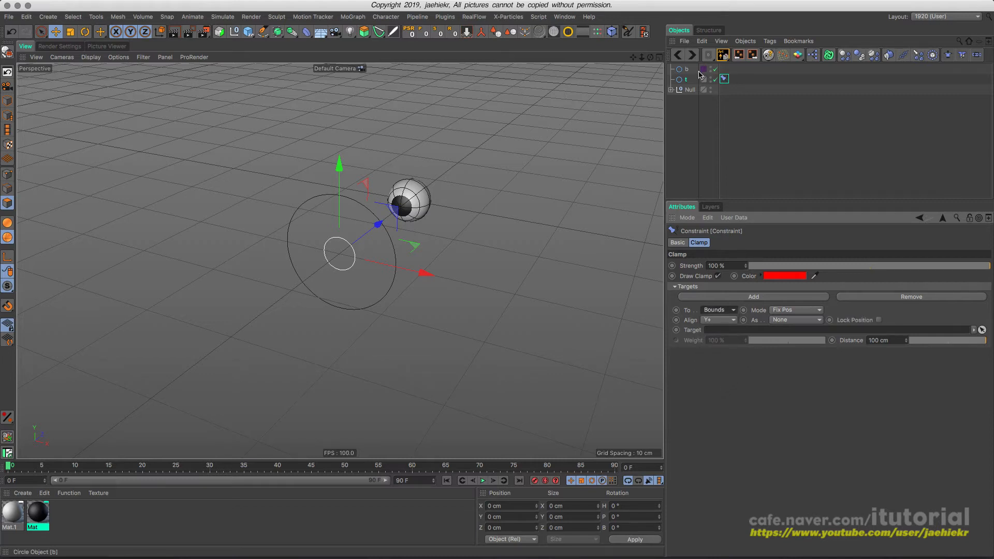
drag(685, 73, 721, 333)
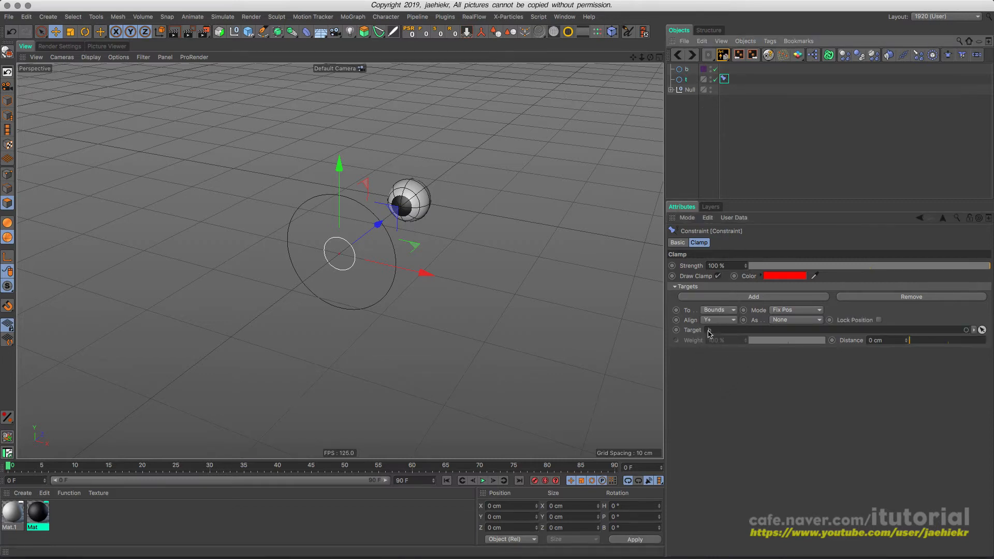
Test the clamp by moving circle t around inside circle b, undoing each trial move.
click(686, 79)
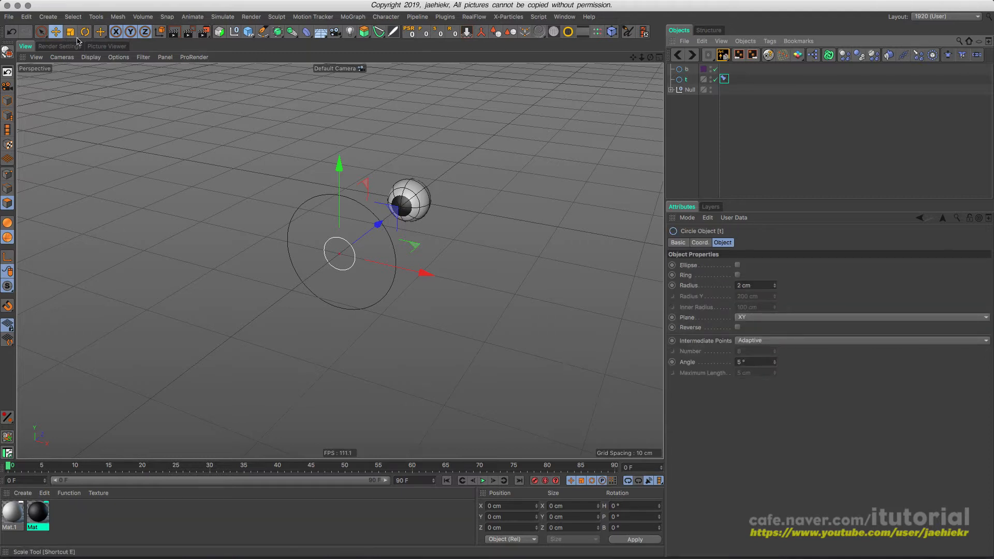
alt+drag(455, 262, 518, 307)
key(super+z)
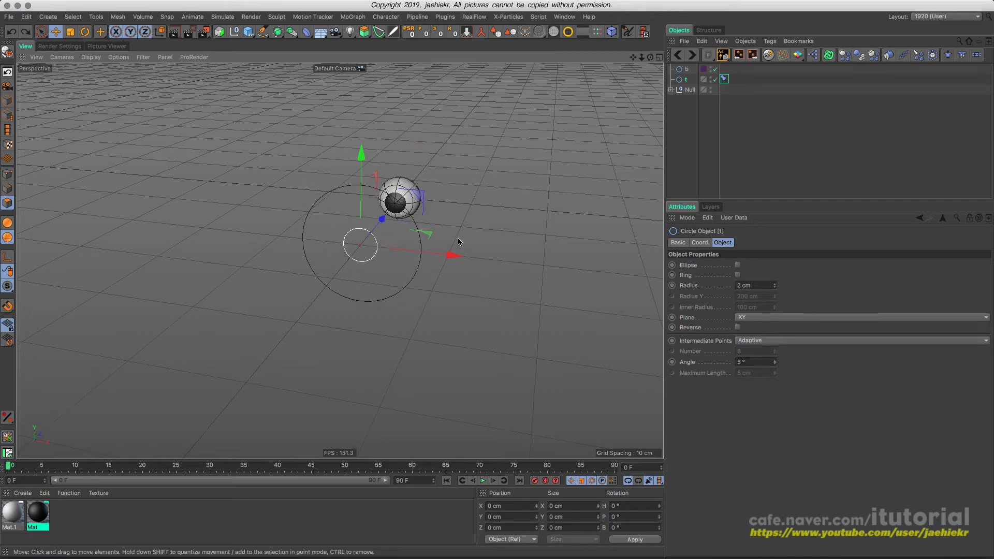
alt+drag(458, 241, 450, 245)
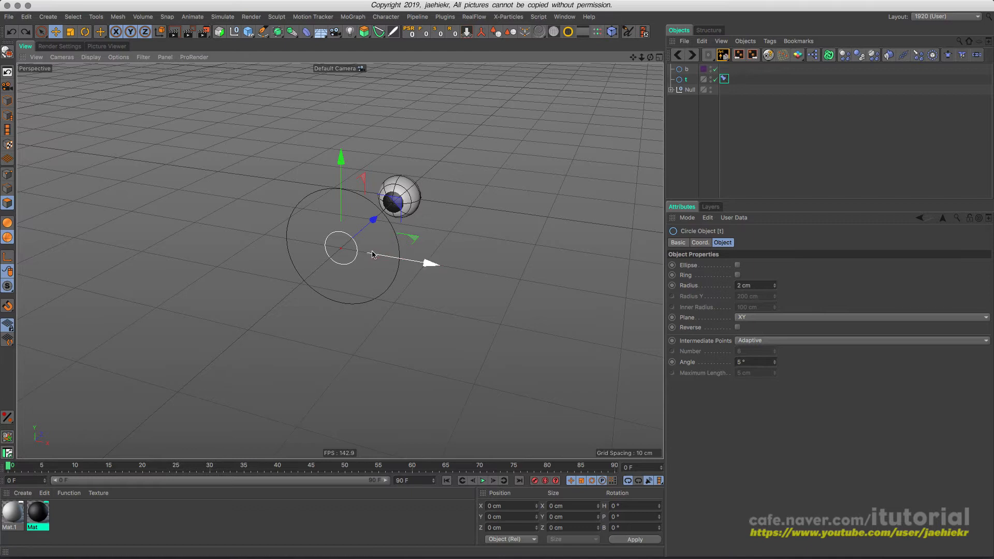
alt+drag(372, 256, 422, 224)
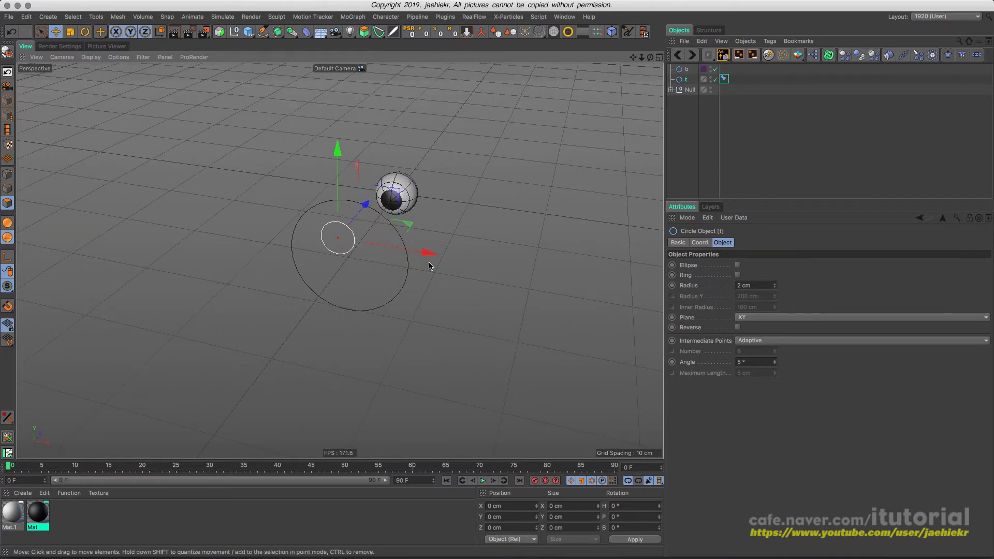
key(super+z)
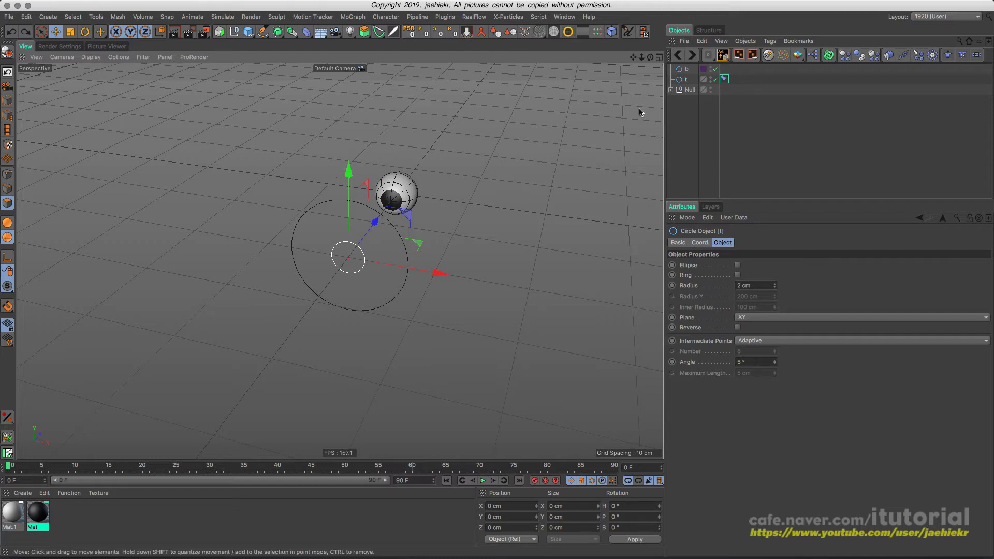
mouse_move(451, 209)
alt+mouse_down()
mouse_move(446, 227)
mouse_move(435, 220)
mouse_move(450, 221)
alt+mouse_up()
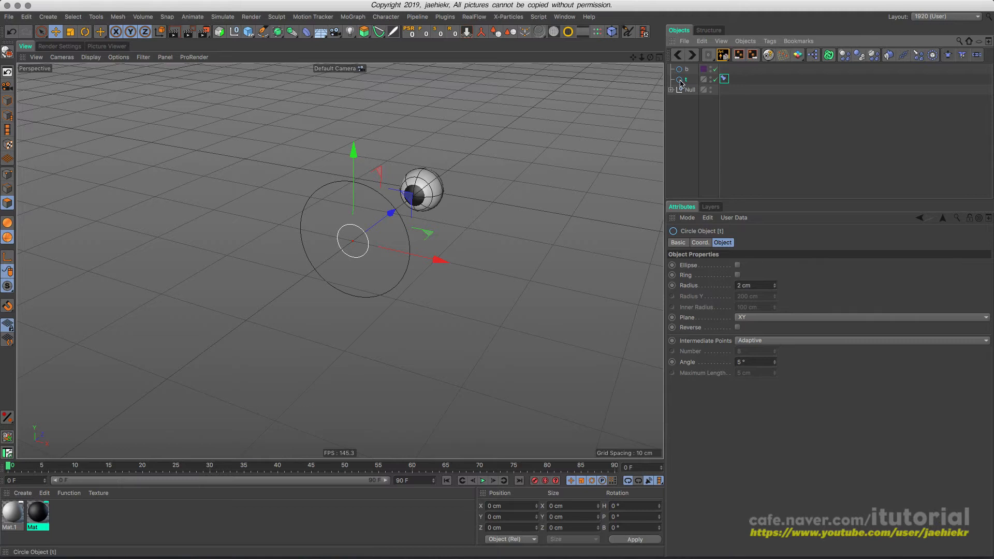
Freeze all transformations of circle t at its current position.
click(701, 242)
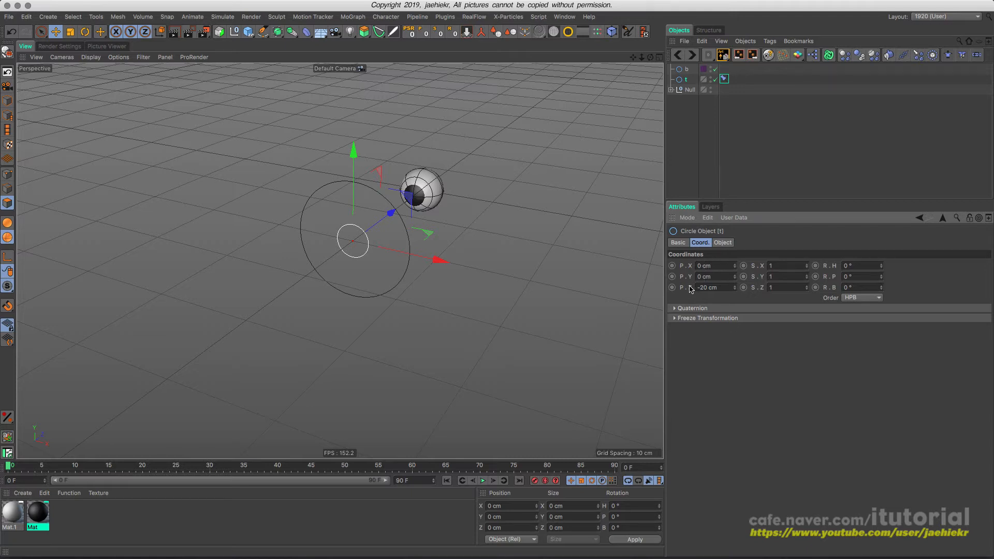
click(682, 319)
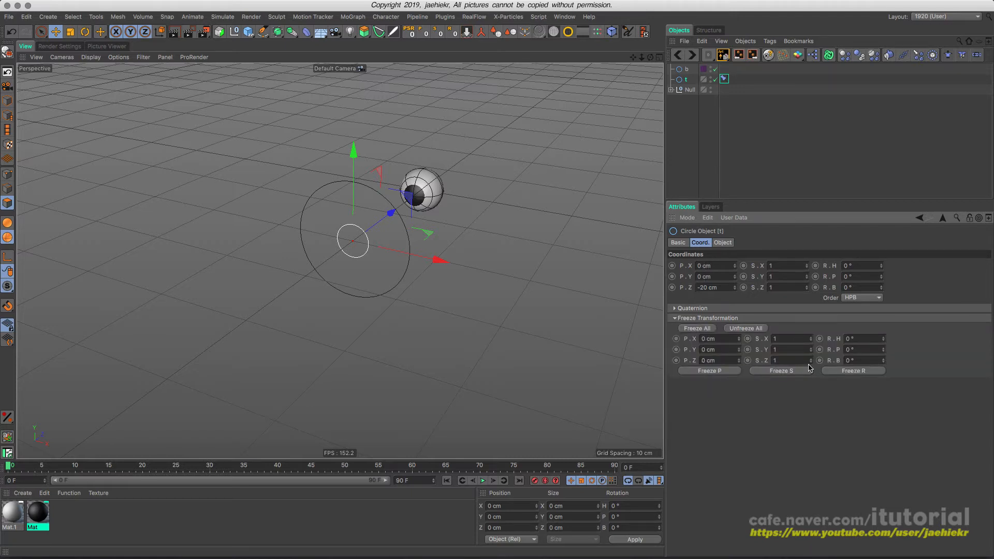
click(703, 329)
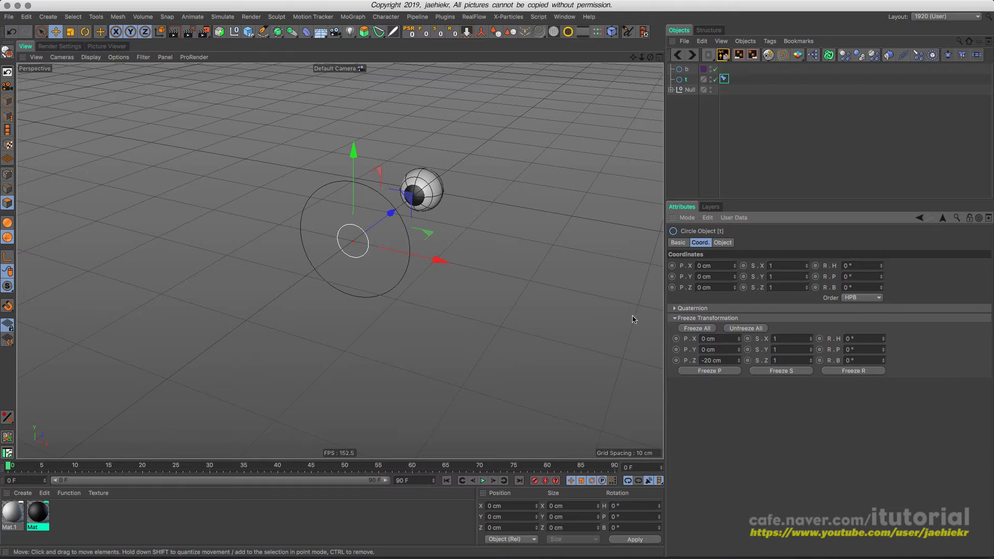
Move circle t away from the centre, then reset its position, scale and rotation to the frozen origin.
drag(416, 220, 445, 217)
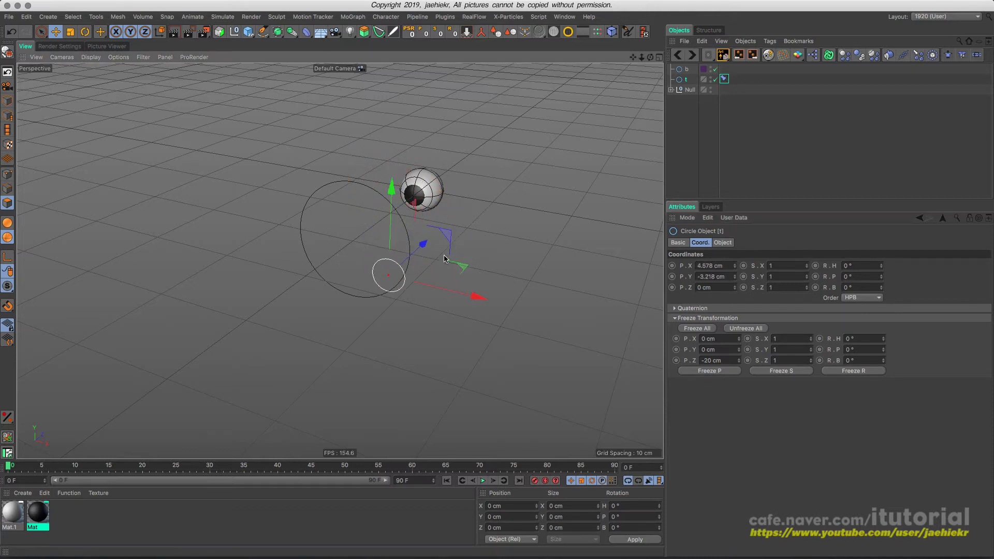
click(412, 32)
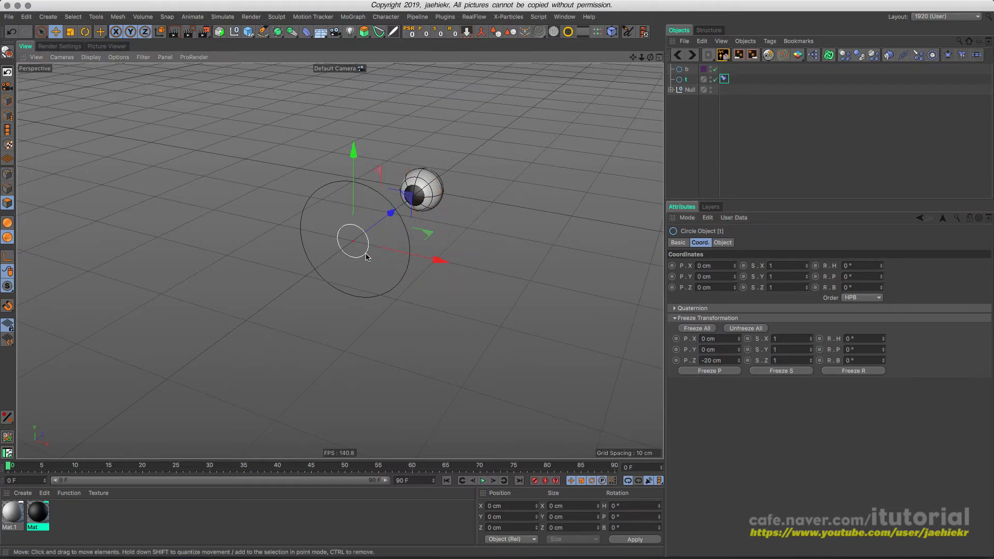
click(681, 319)
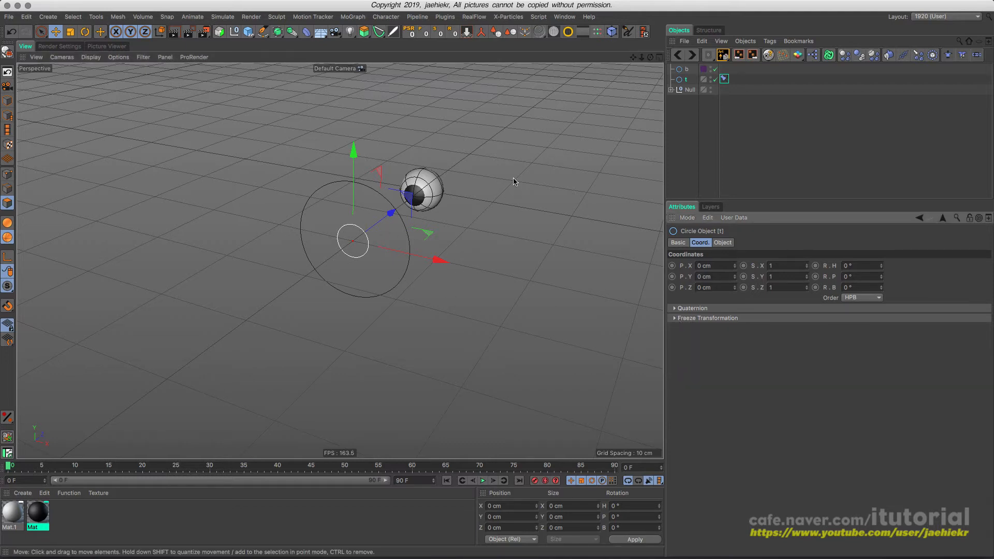
click(687, 70)
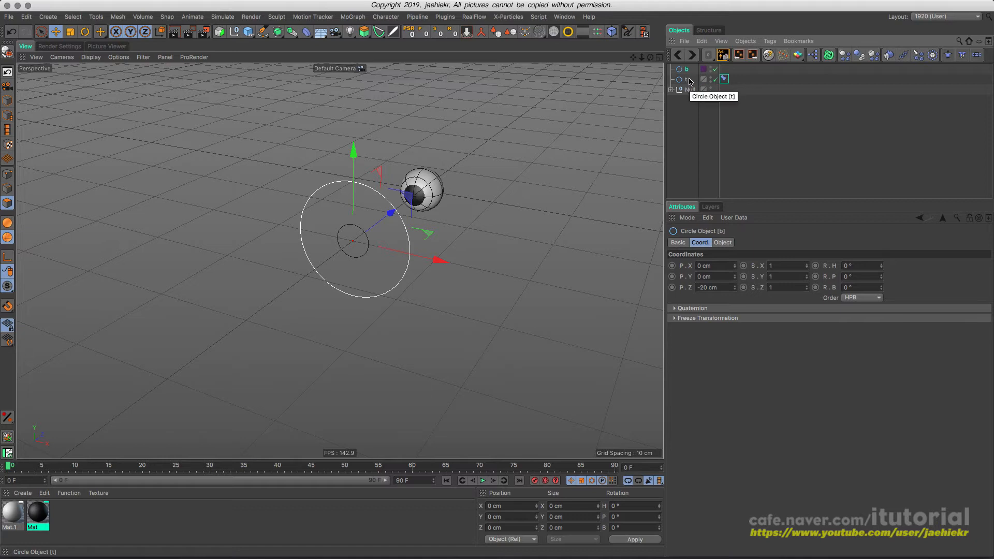
click(683, 106)
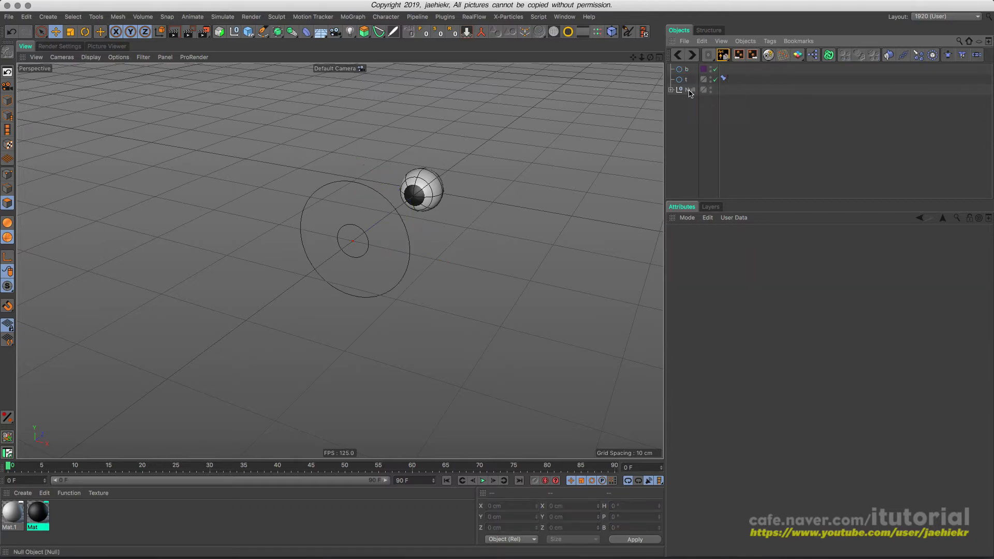
click(689, 90)
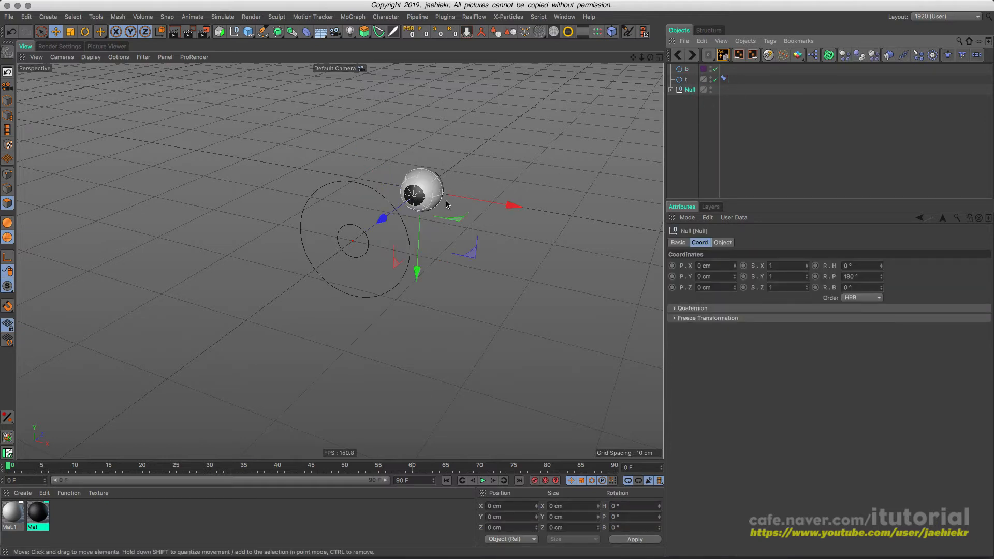
click(695, 107)
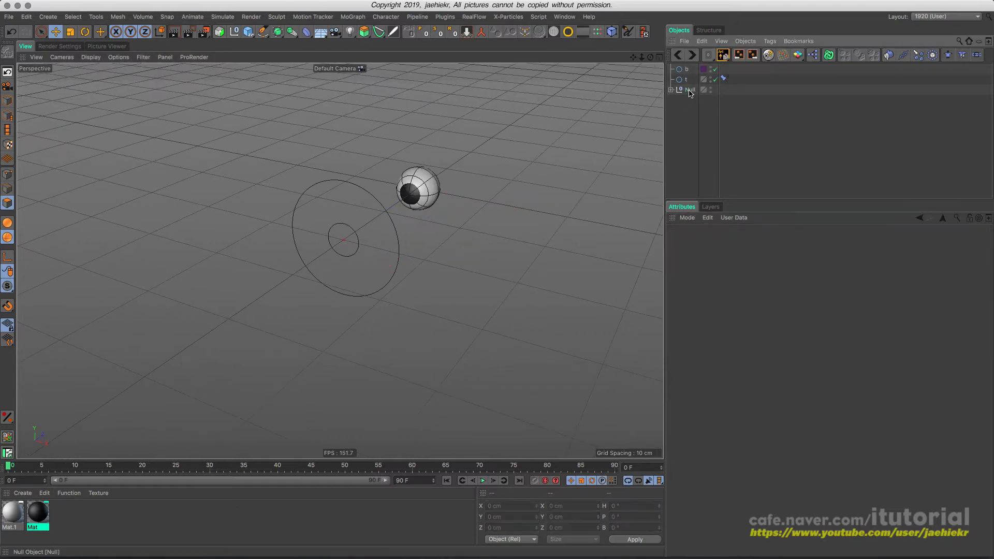
Add a Target tag to the eyeball's Null and set circle t as its target object.
click(689, 90)
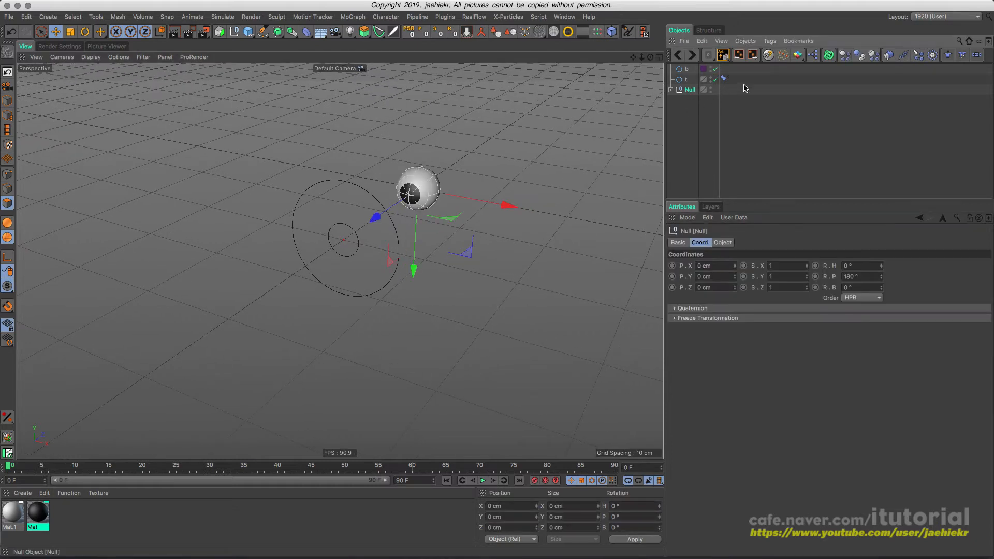
click(771, 41)
mouse_move(798, 56)
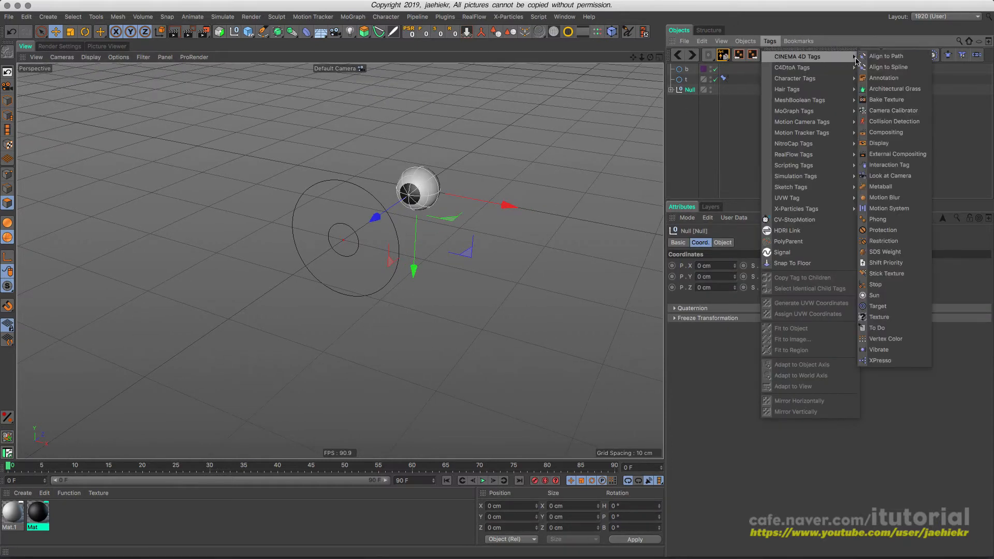
click(877, 306)
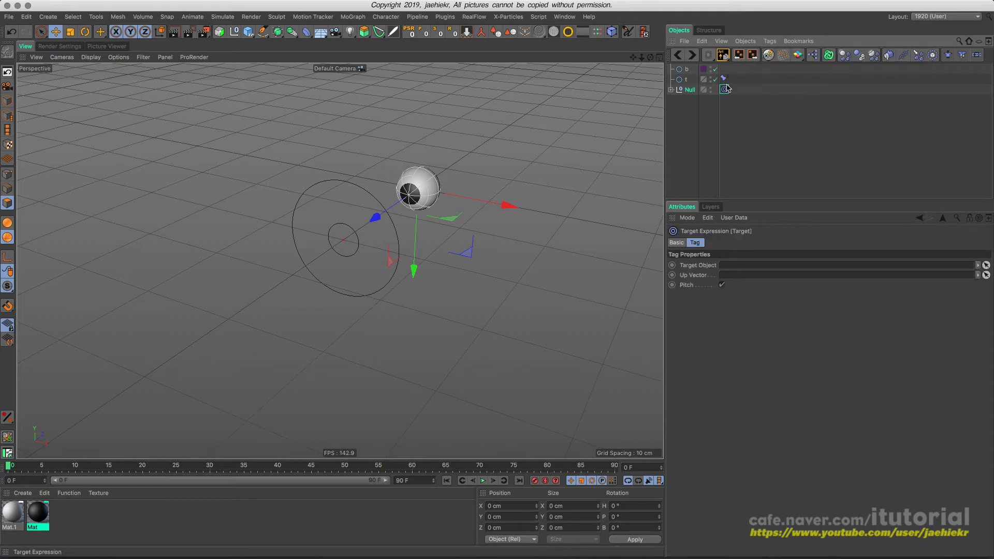
drag(687, 80, 727, 266)
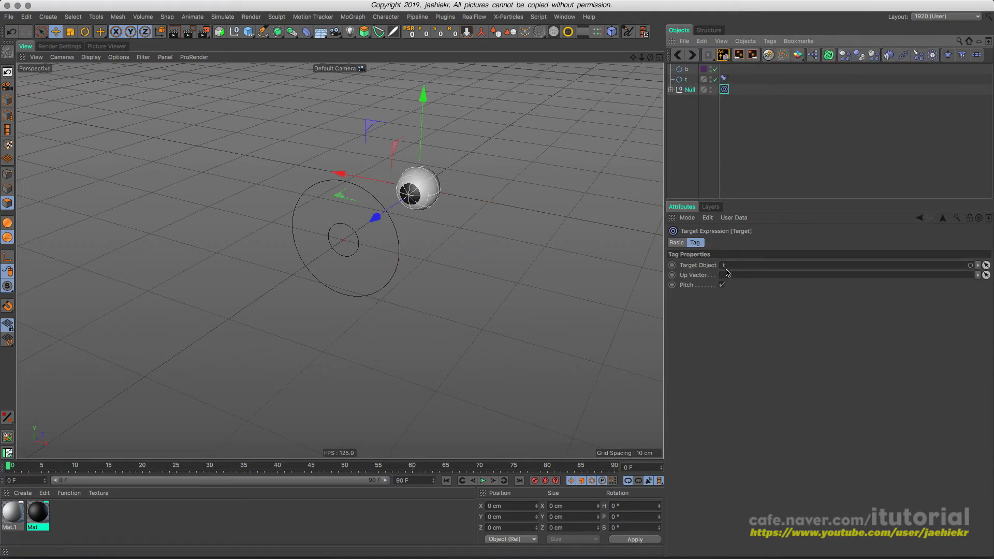
Test the eye's aim by moving circle t within the boundary circle, and restore its centred position.
click(686, 80)
alt+drag(451, 241, 477, 267)
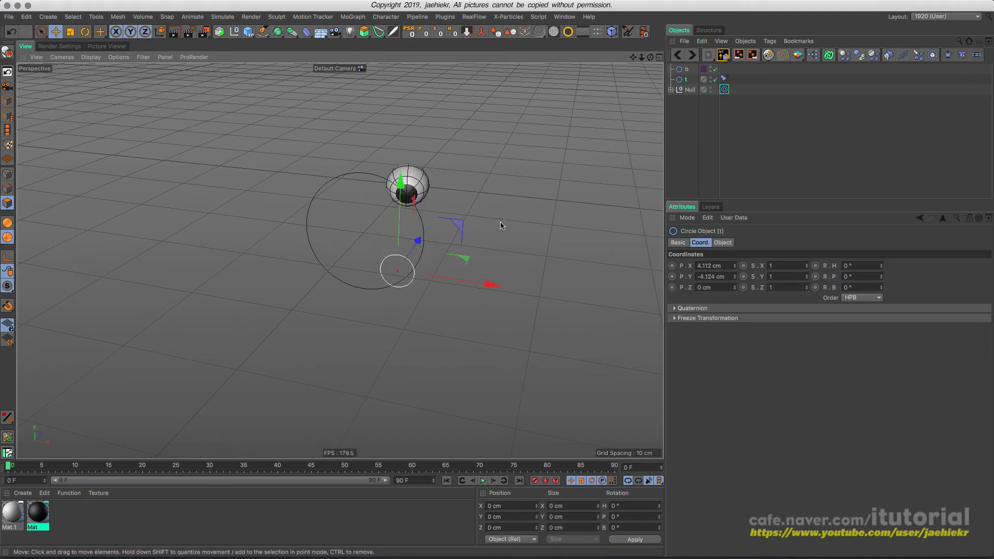
key(ctrl+z)
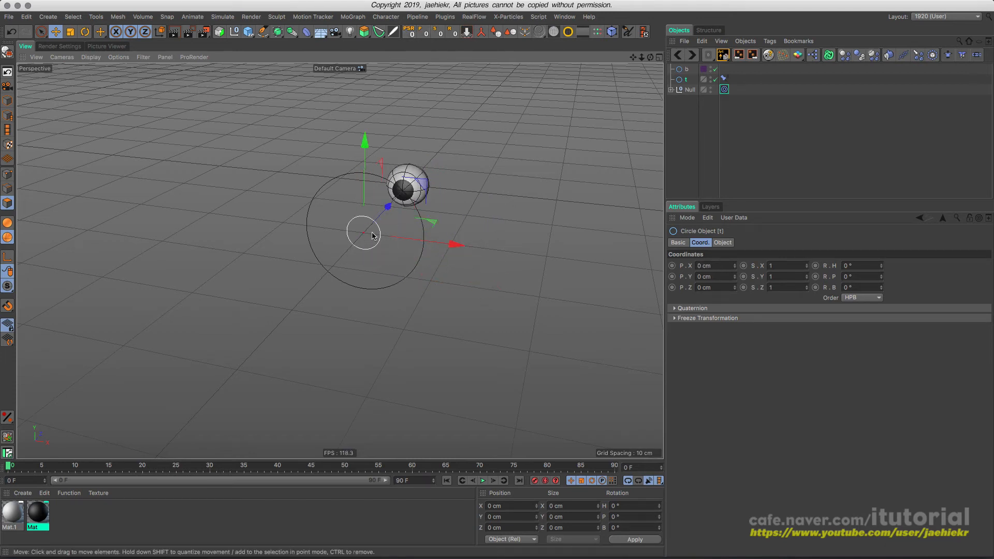
alt+drag(423, 212, 456, 230)
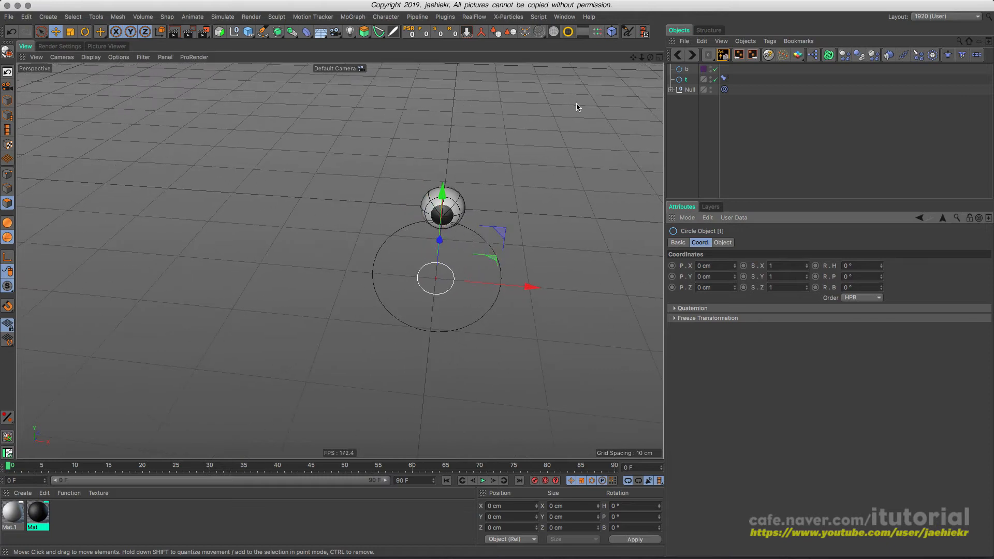
Group circle b, circle t and the eyeball's Null under a new null and move it to X 10 cm.
drag(692, 104, 674, 63)
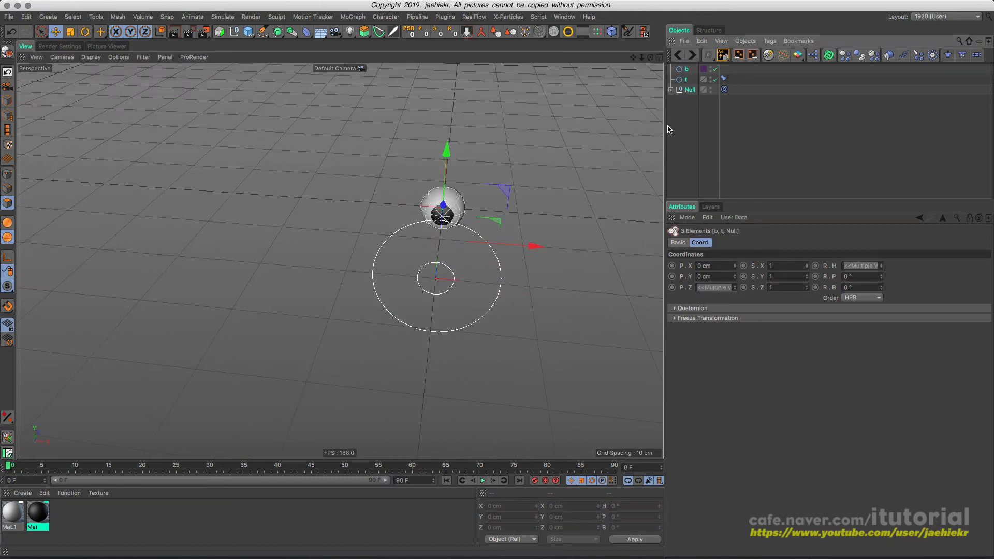
key(alt+g)
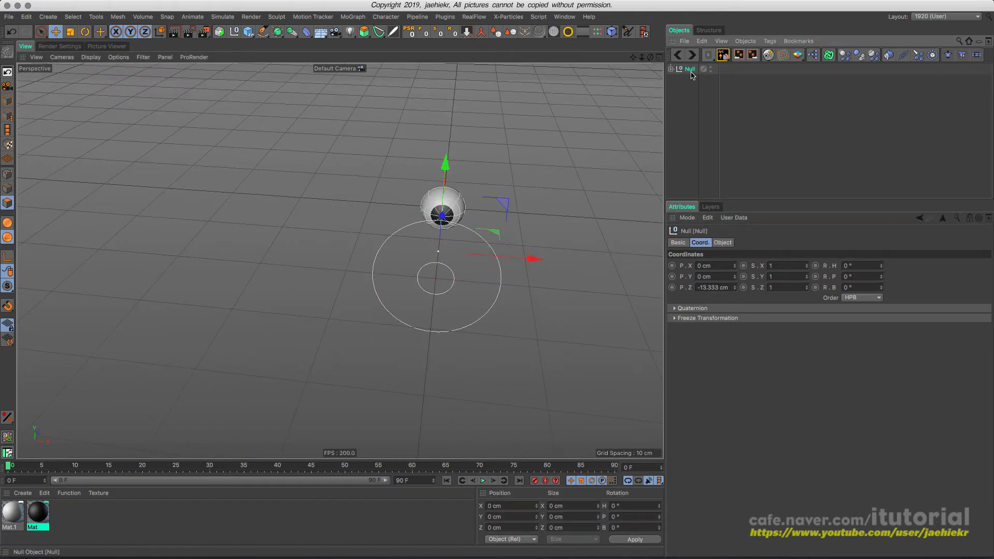
drag(530, 258, 647, 262)
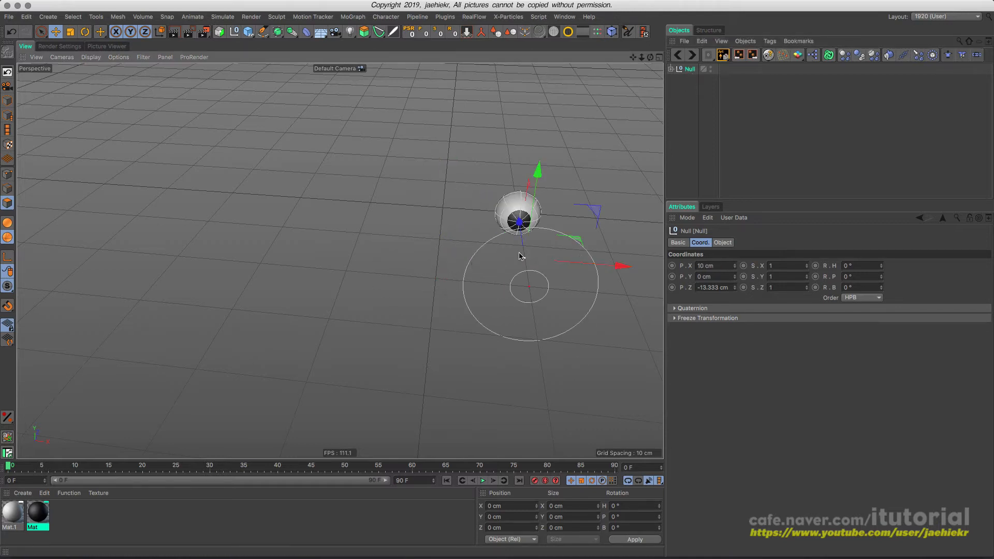
Duplicate the complete eye rig group and move the copy to X -10 cm.
alt+middle_drag(459, 207, 440, 225)
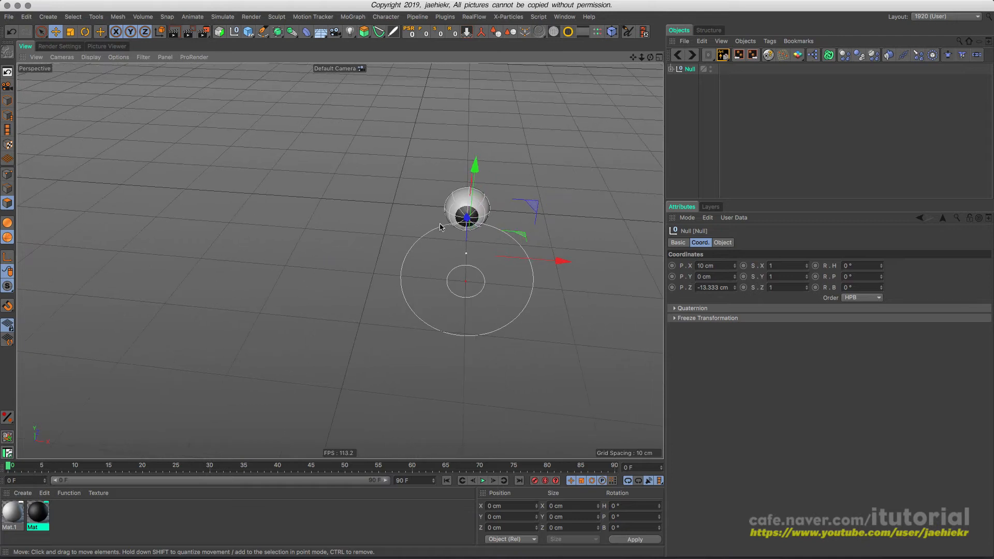
ctrl+drag(690, 68, 689, 79)
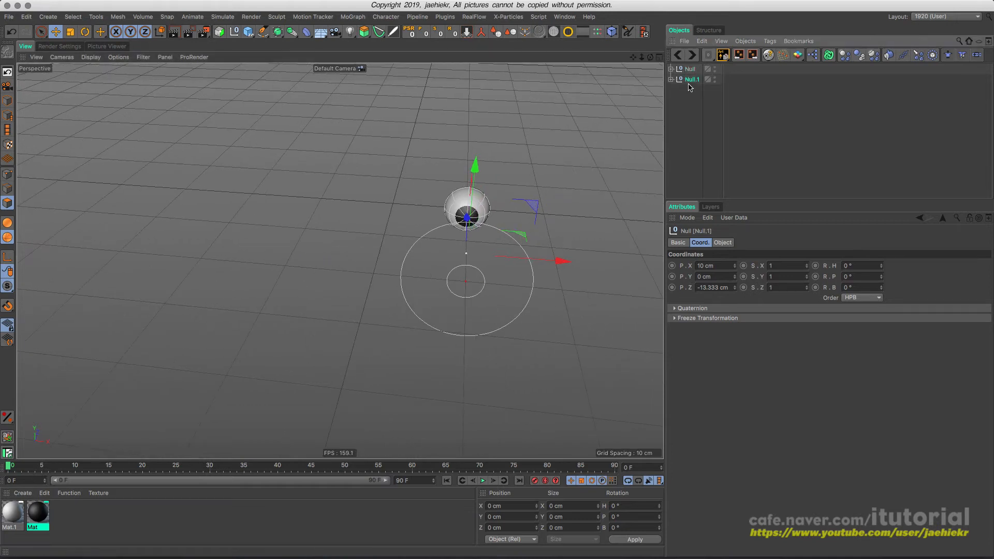
drag(557, 262, 489, 261)
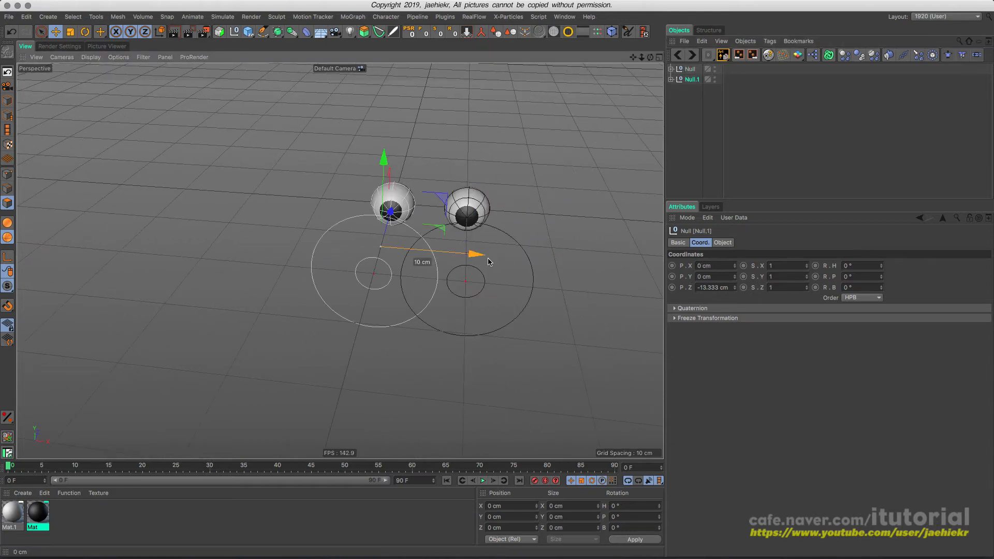
shift+drag(427, 253, 411, 252)
Select circle t of both eyes and move them together within their boundary circles to test both eyes' aim.
mouse_move(399, 205)
alt+mouse_down()
mouse_move(357, 201)
mouse_move(407, 194)
mouse_move(413, 217)
alt+mouse_up()
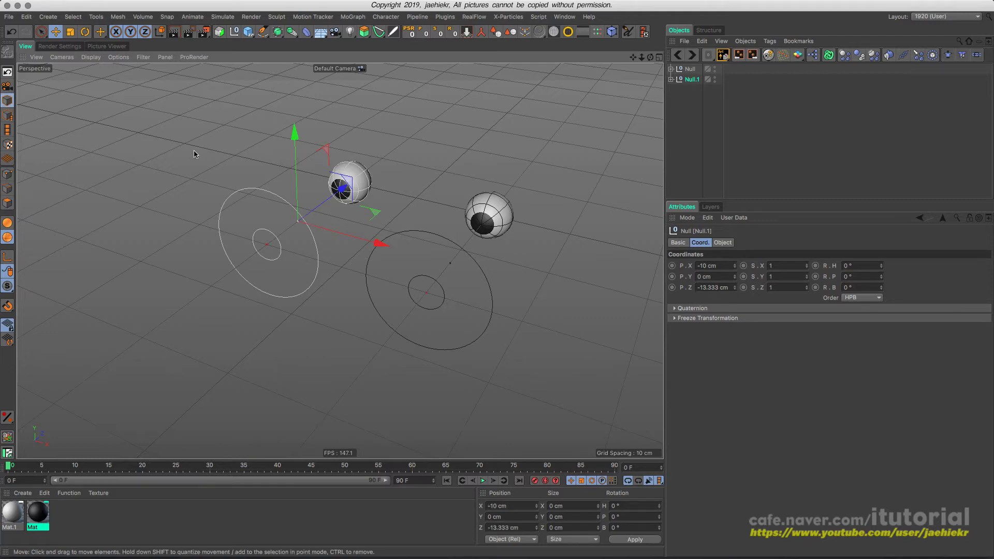
click(279, 256)
shift+click(445, 304)
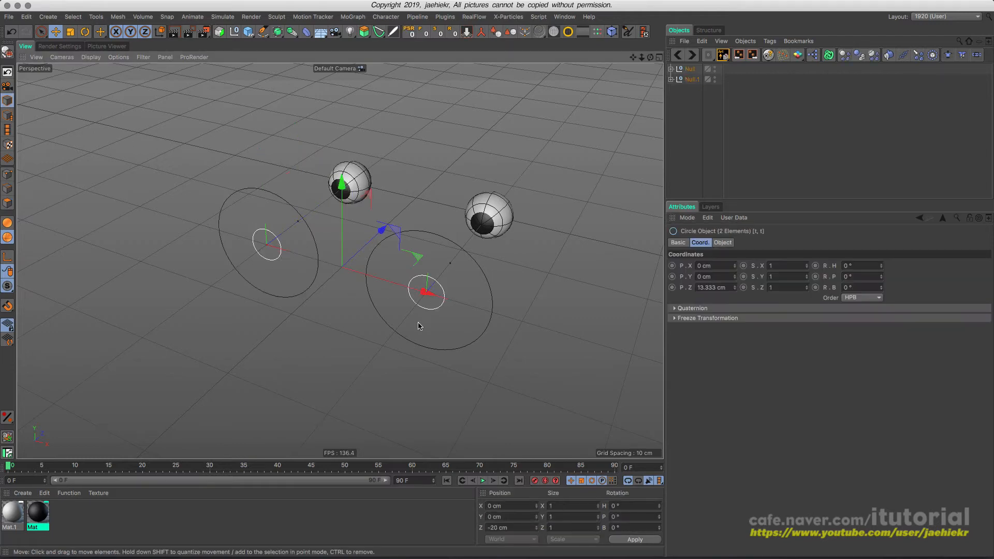
alt+drag(366, 326, 398, 321)
drag(439, 206, 409, 212)
Move the copied eye's circle t on its own to about Y 3.3 cm, and reset both t circles to their centred positions.
click(298, 249)
click(294, 248)
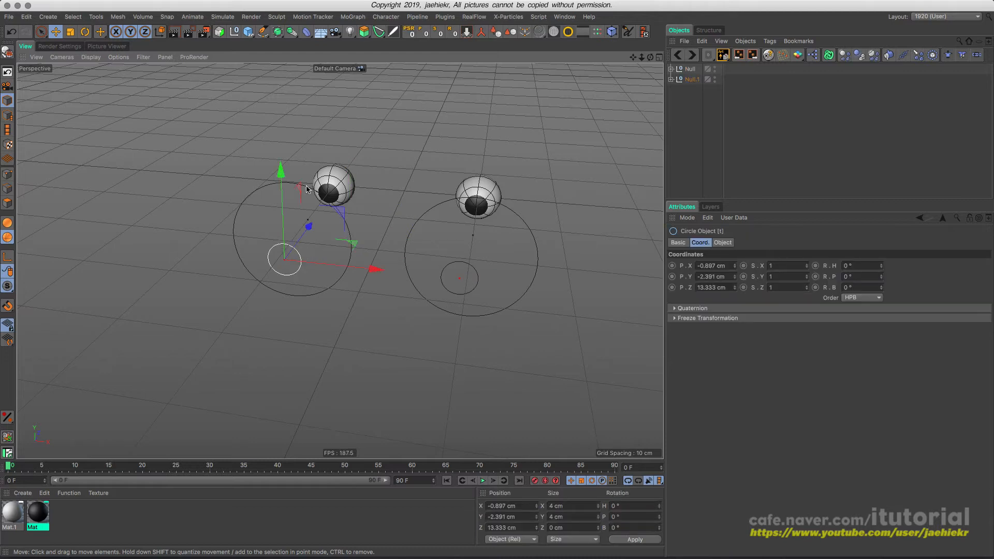
drag(341, 211, 340, 164)
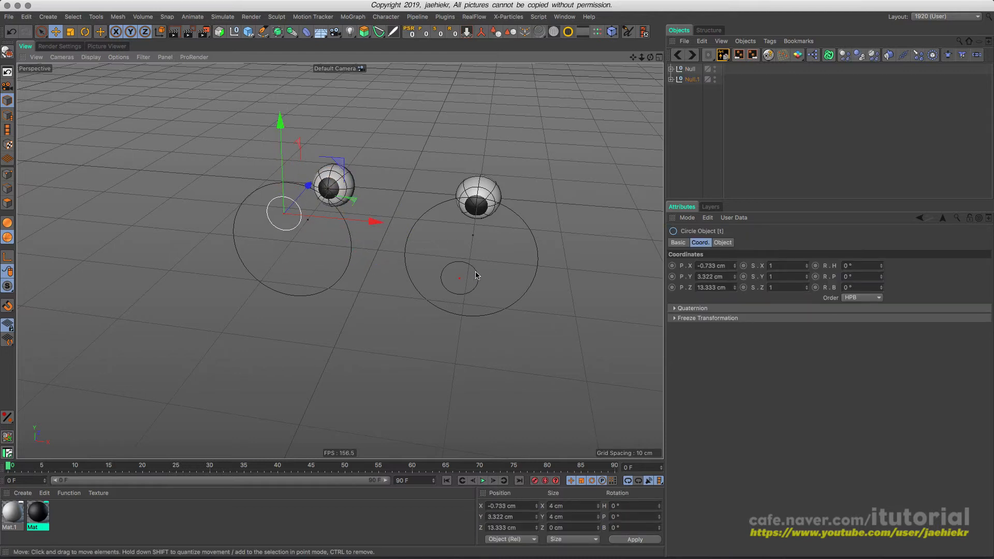
shift+click(458, 280)
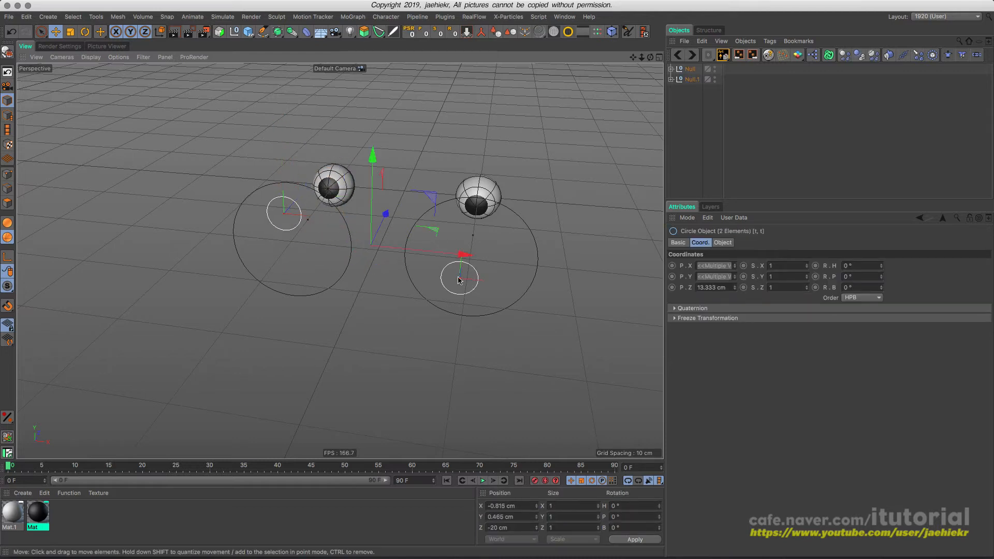
click(409, 32)
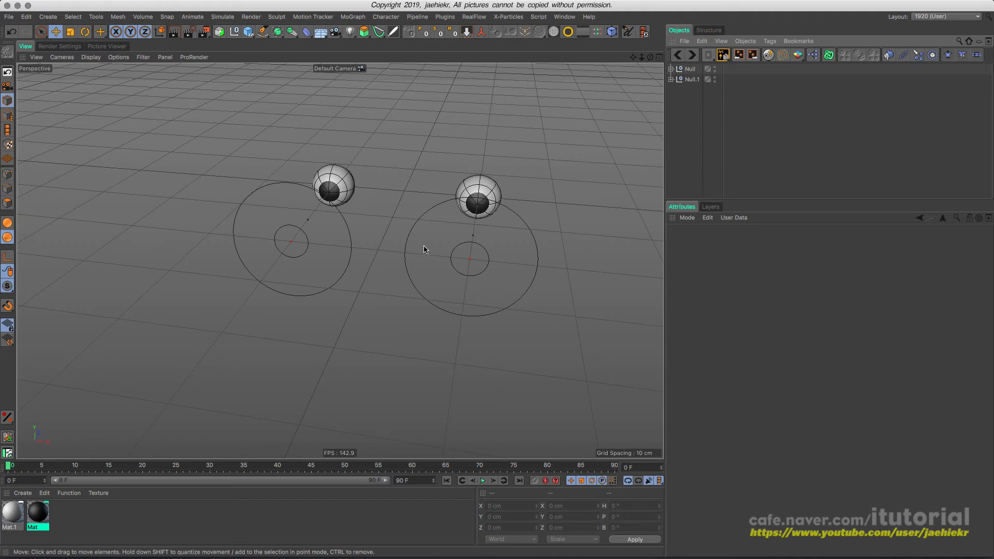
Add a null at the position of the original eye's circle t and place it at the top level of the object hierarchy.
alt+drag(423, 250, 467, 291)
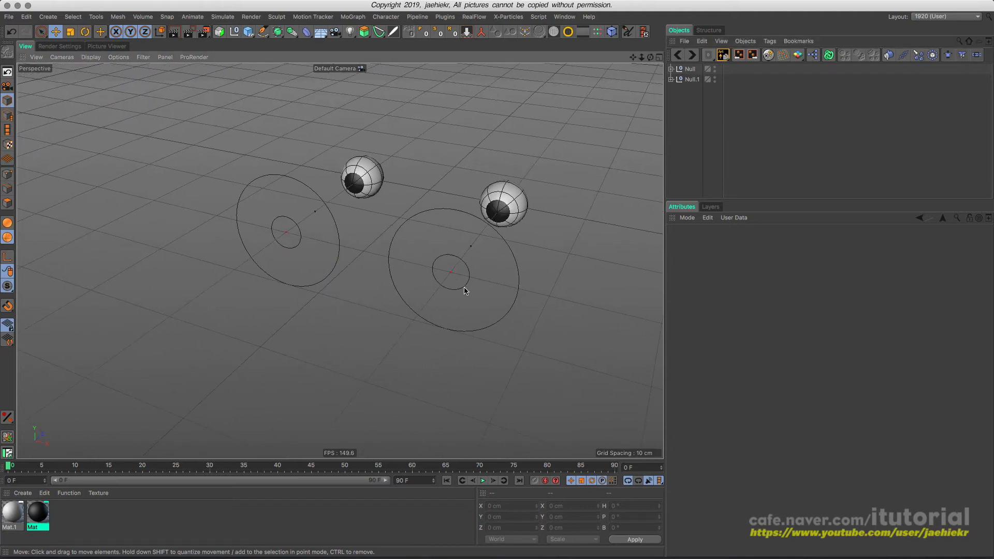
click(465, 289)
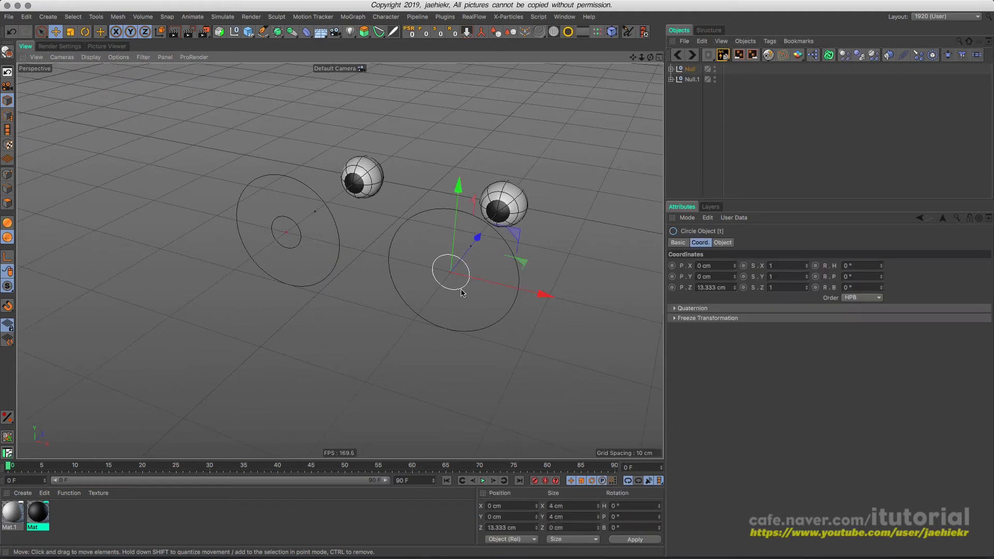
click(234, 34)
click(671, 69)
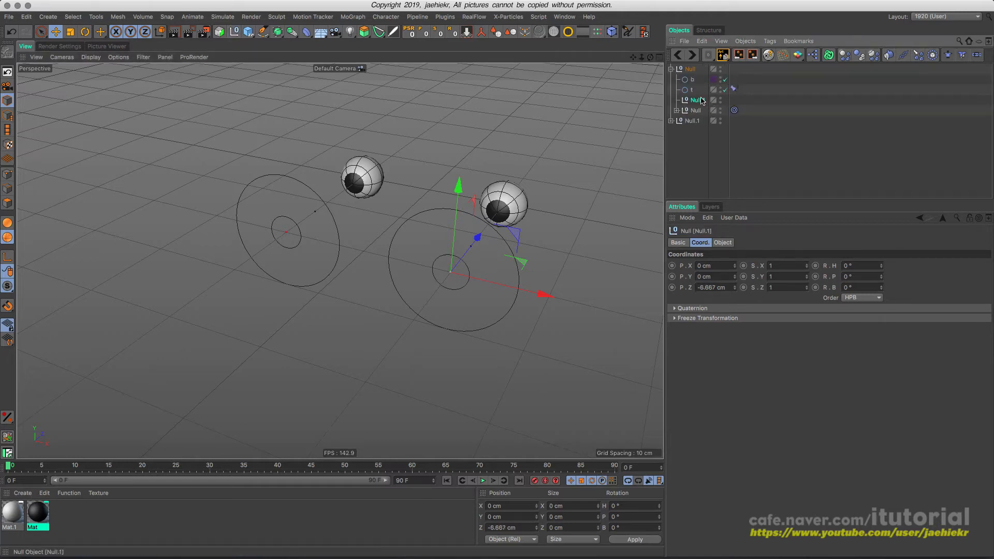
drag(702, 101, 695, 71)
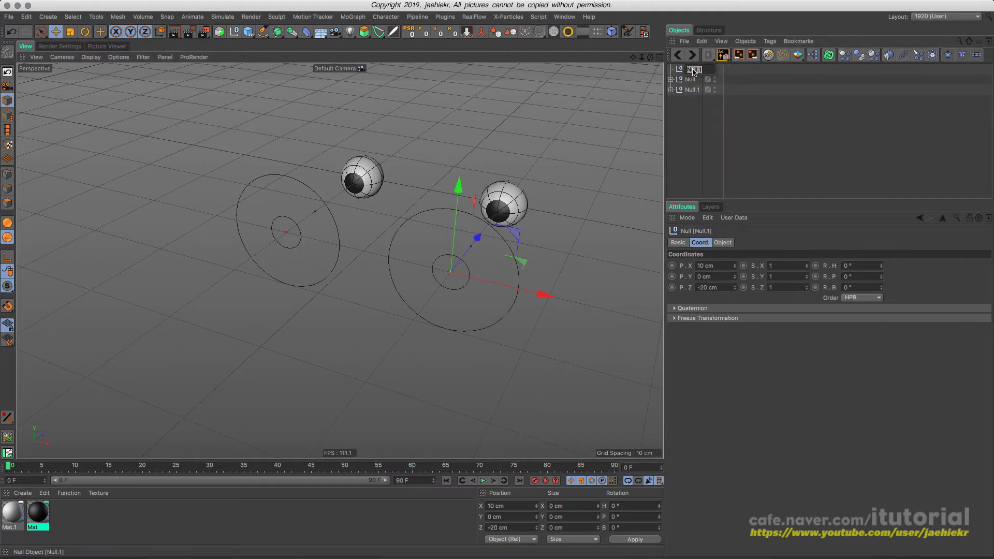
Move the new top-level null to X 0 cm, midway between the two eyes, and rename it g.
shift+drag(522, 288, 457, 273)
mouse_move(395, 267)
alt+mouse_down()
mouse_move(442, 312)
mouse_move(373, 269)
mouse_move(338, 231)
mouse_move(396, 249)
alt+mouse_up()
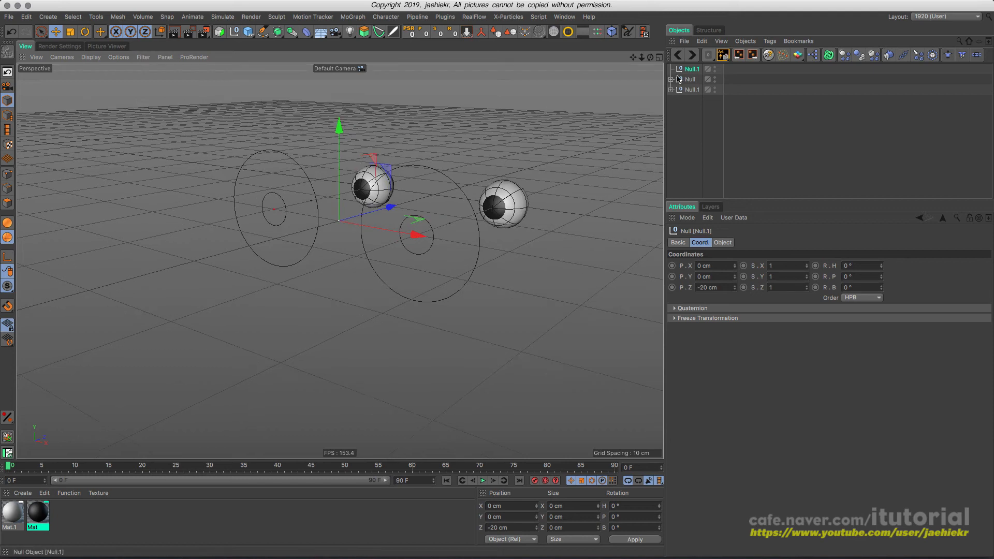
double_click(692, 68)
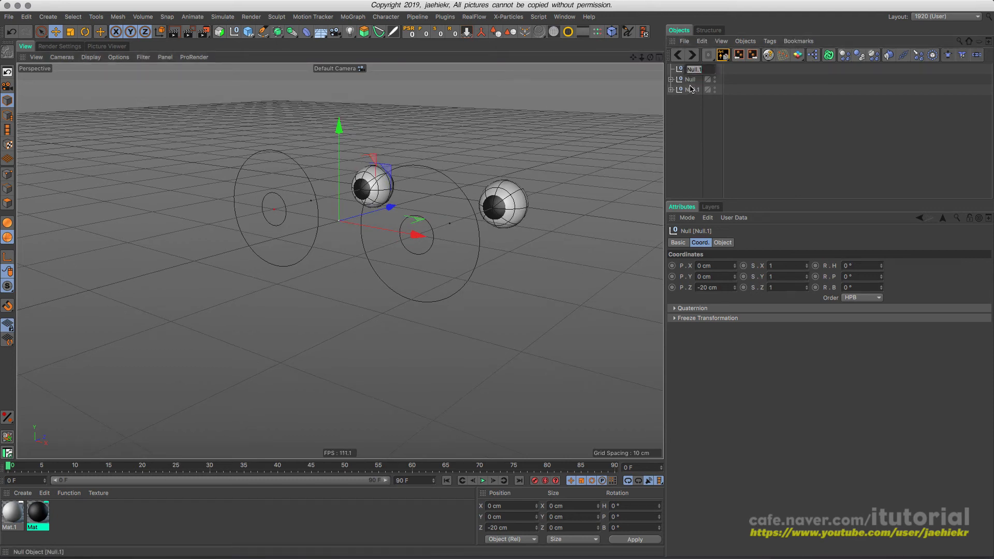
text(g)
key(Return)
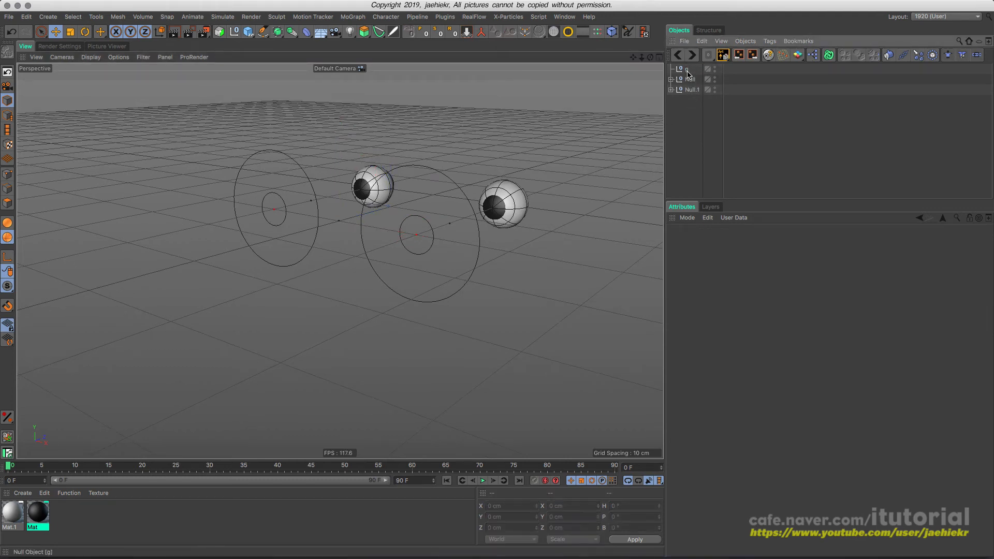
Set null g's display shape to Diamond with XY orientation.
click(723, 242)
click(748, 265)
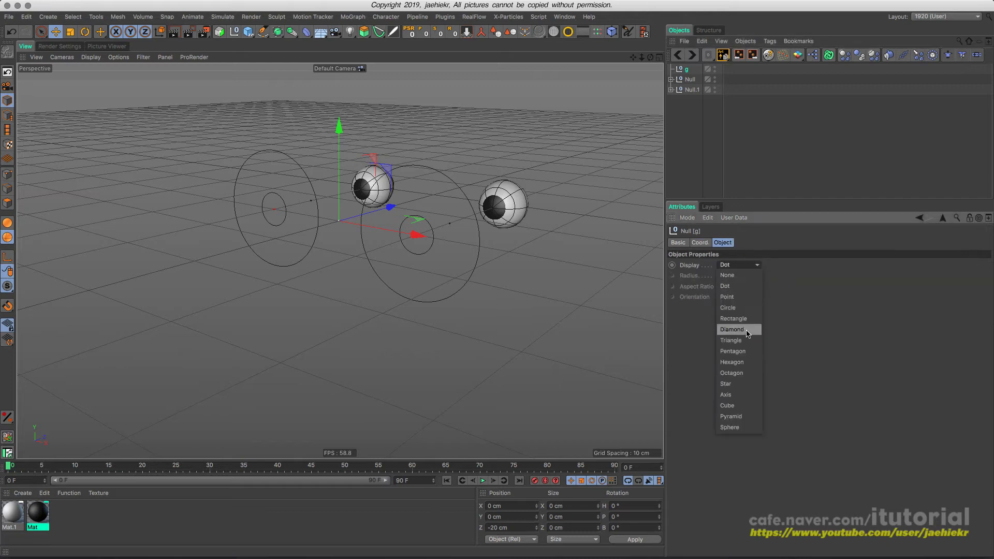
click(744, 330)
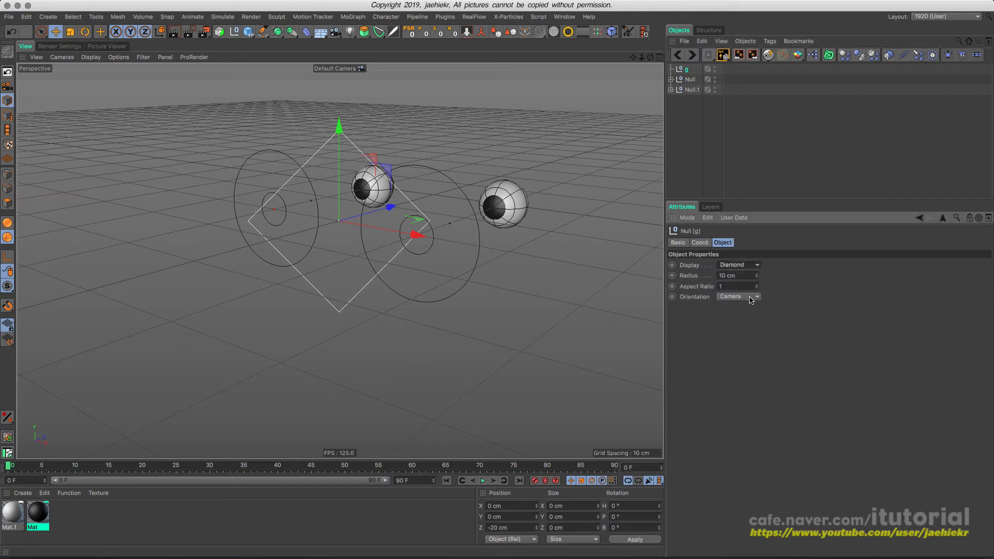
click(750, 299)
click(752, 314)
Set the radius of null g's diamond to 1 cm, after trying 3 cm and 2 cm.
drag(742, 276, 689, 280)
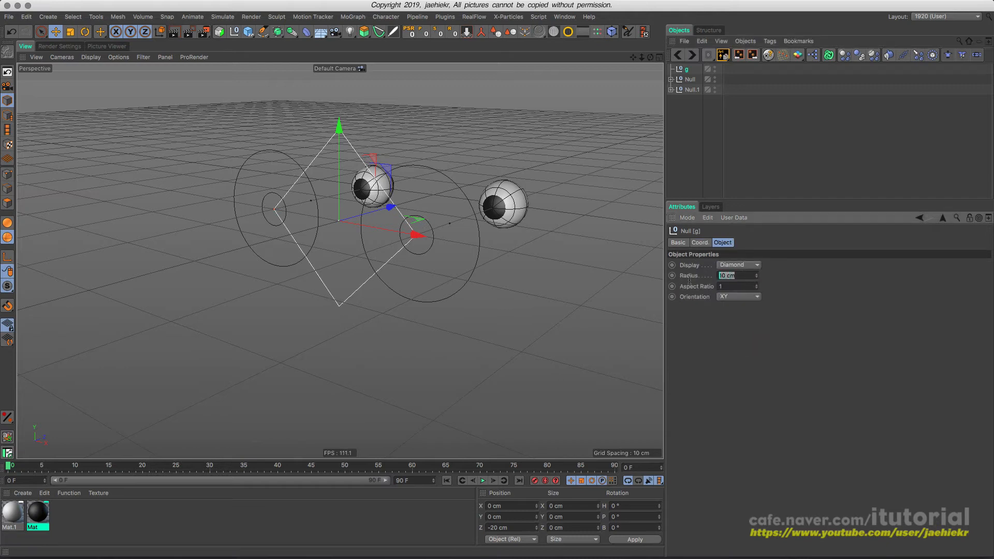
text(3)
key(Return)
drag(745, 280, 716, 284)
text(2)
key(Return)
alt+drag(455, 225, 484, 247)
drag(741, 278, 714, 277)
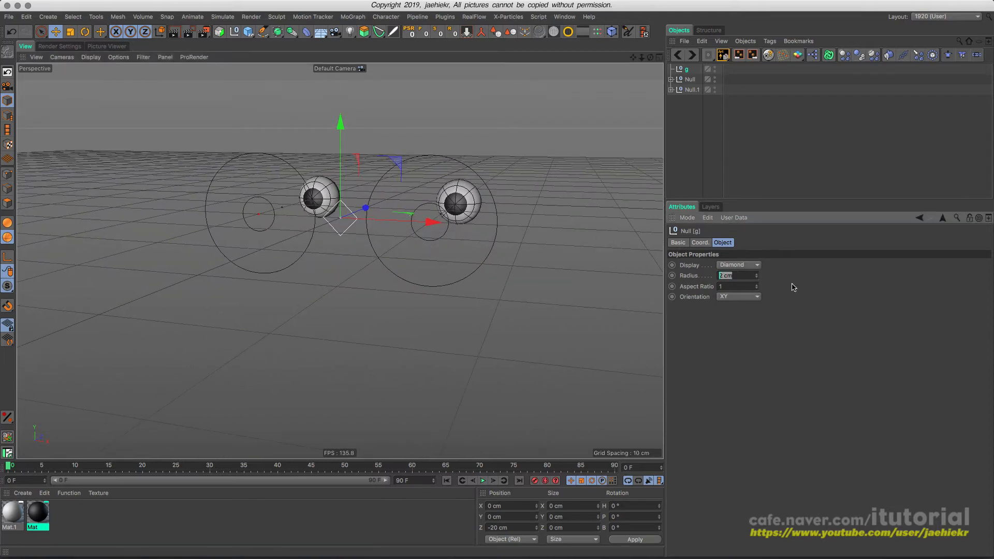
text(1)
key(Return)
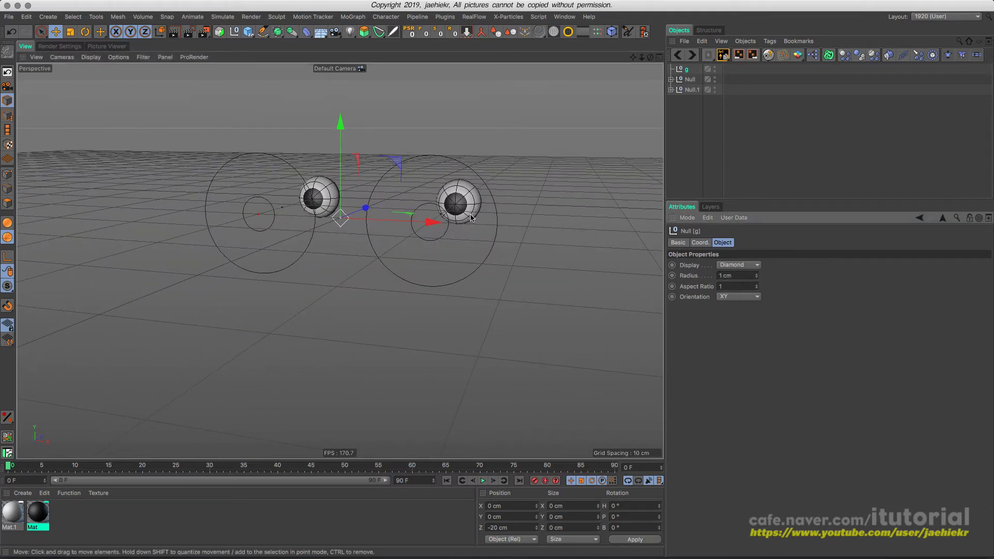
Try moving null g vertically between the eyes, and undo the move.
alt+drag(456, 218, 458, 254)
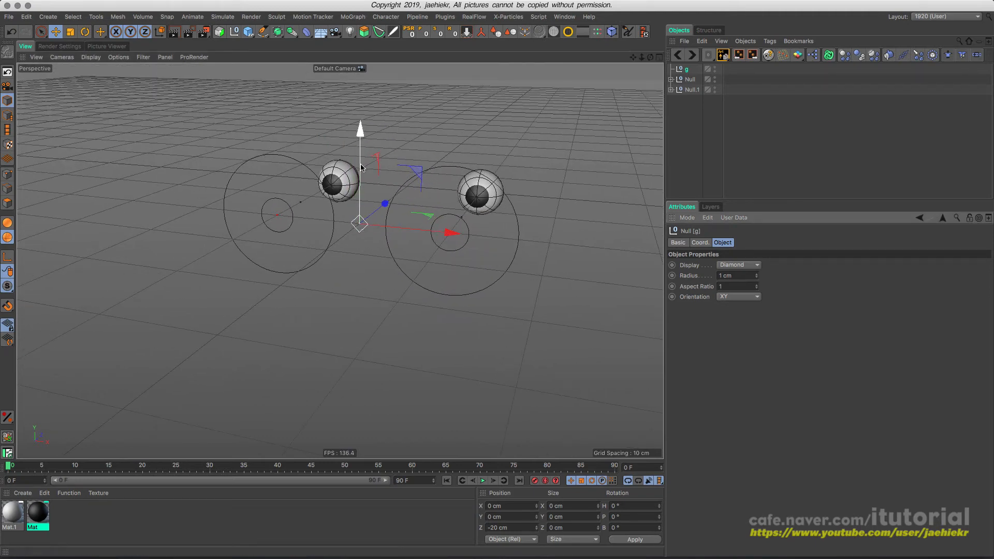
drag(363, 223, 365, 175)
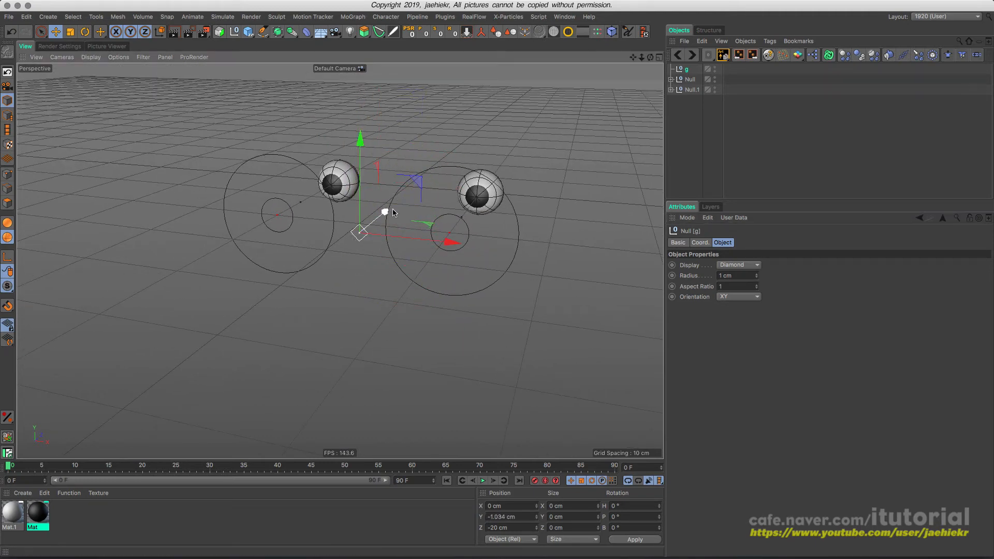
key(super+z)
Freeze all of null g's coordinates at its current position so its relative position values are zero.
alt+drag(387, 244, 350, 223)
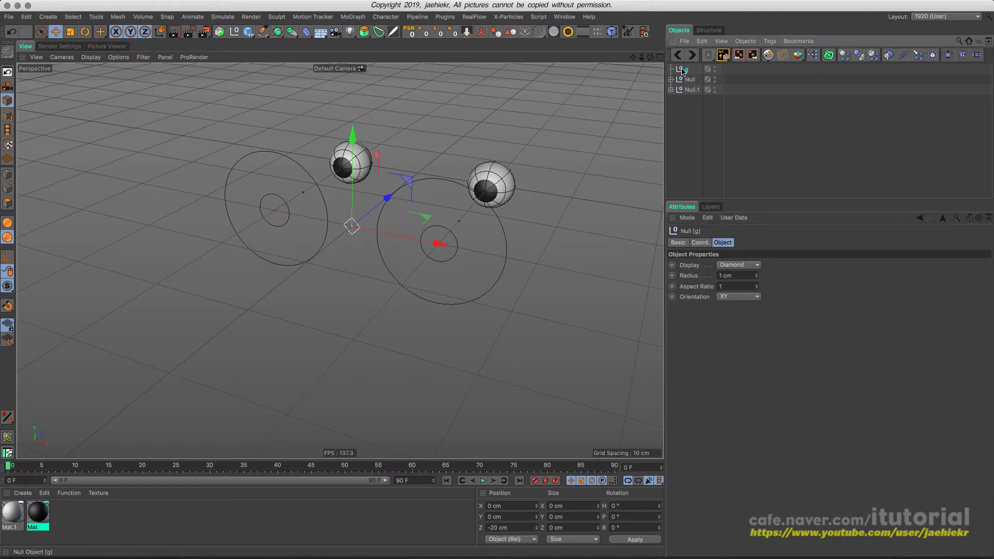
click(702, 243)
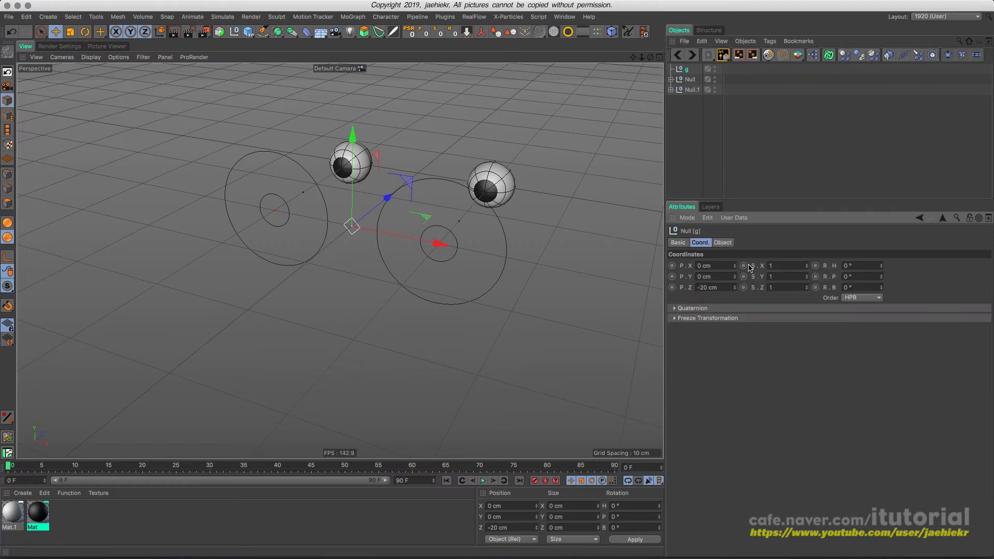
click(674, 318)
click(698, 328)
click(675, 318)
Select circle t of both eyes and expand both eye groups in the object hierarchy.
click(456, 259)
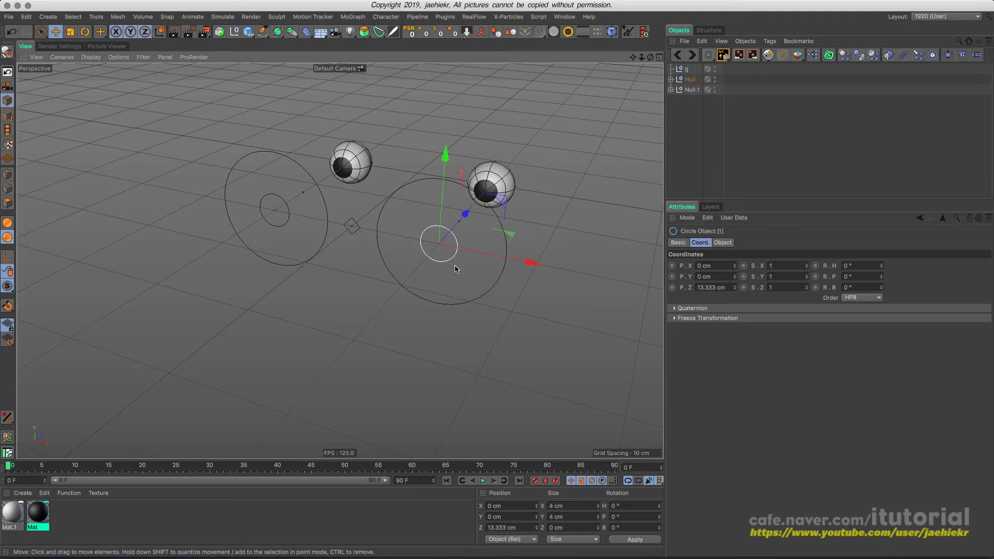
shift+click(288, 223)
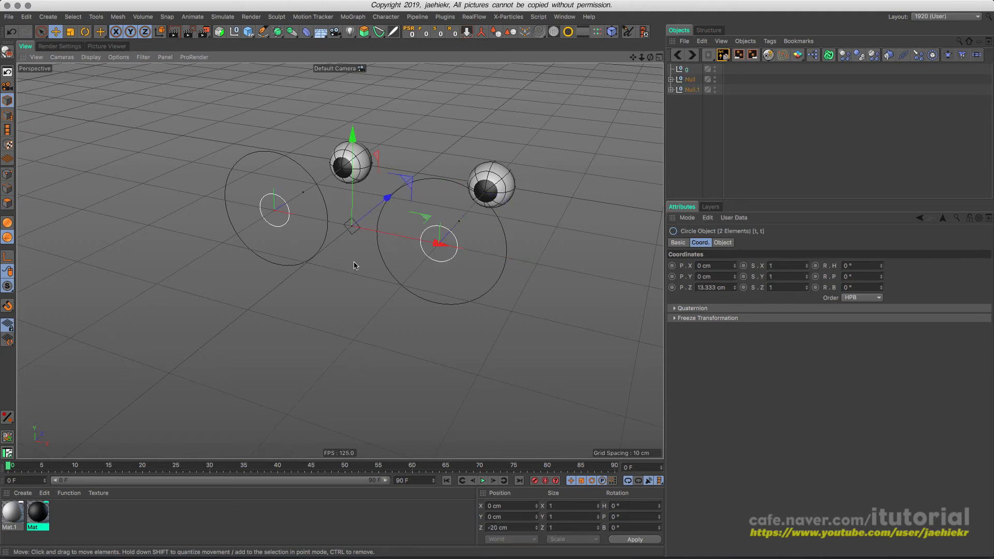
click(671, 89)
click(671, 79)
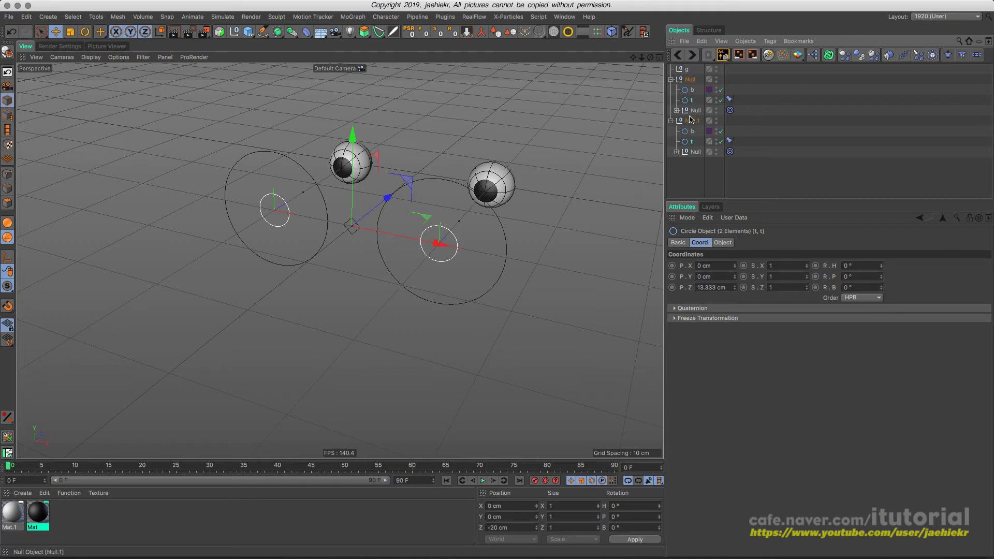
Try making the original eye's circle t a child of null g, and undo the change.
click(693, 167)
drag(692, 104, 687, 72)
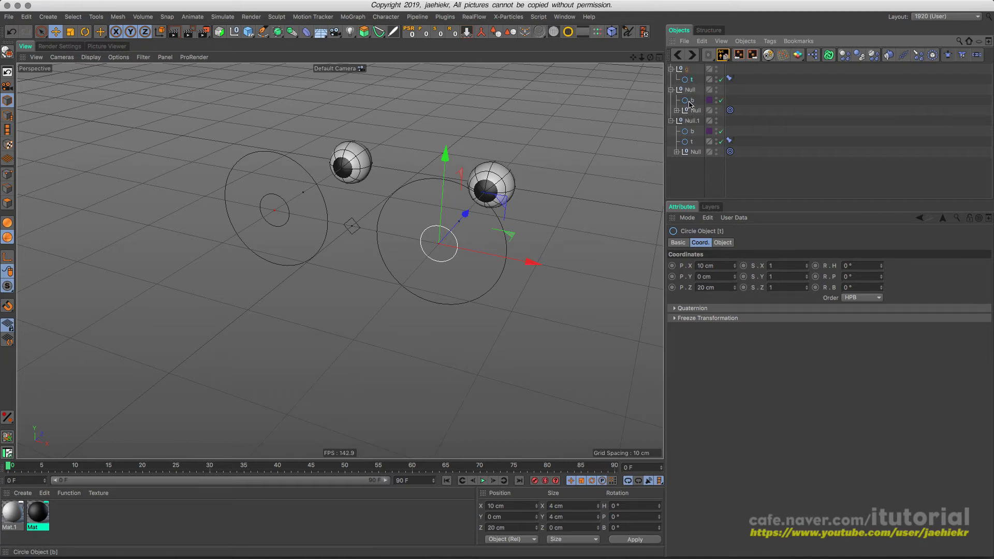
key(super+z)
key(super+z)
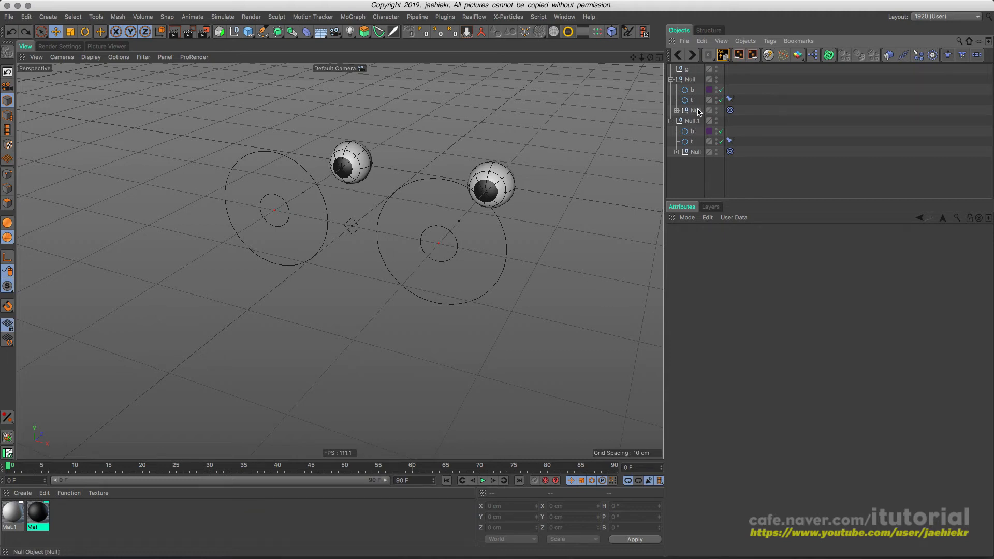
Enable the Parent constraint on both t circles' Constraint tags and set null g as its target.
click(730, 99)
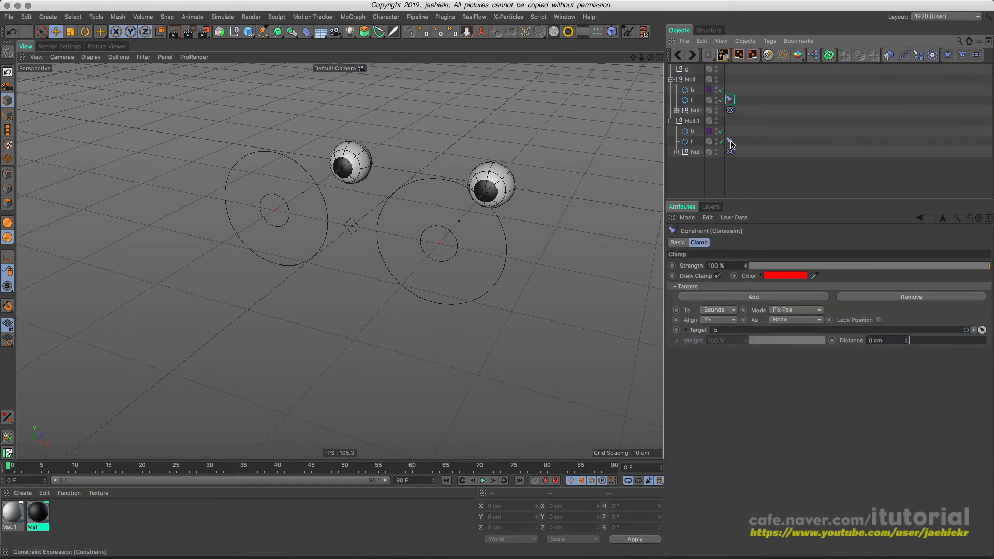
shift+click(730, 141)
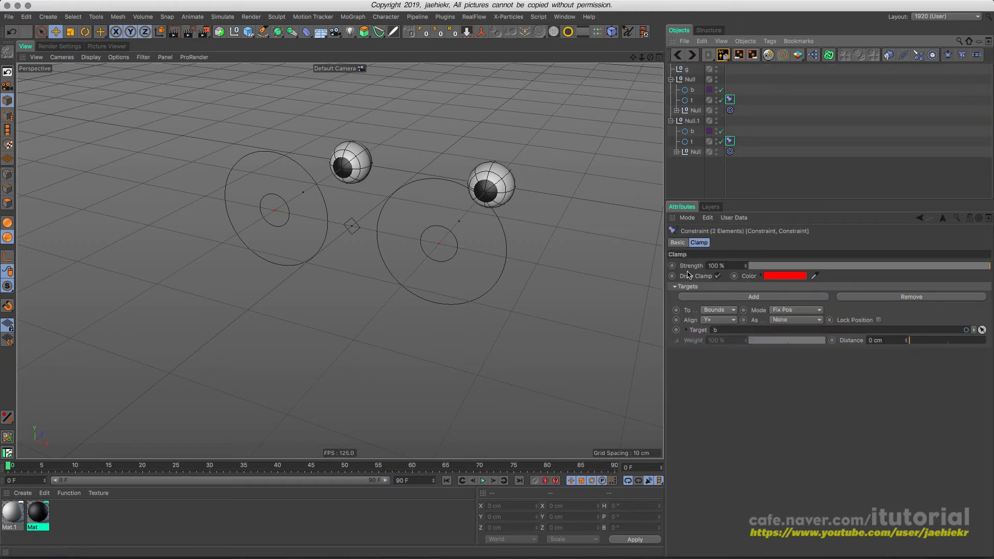
click(678, 242)
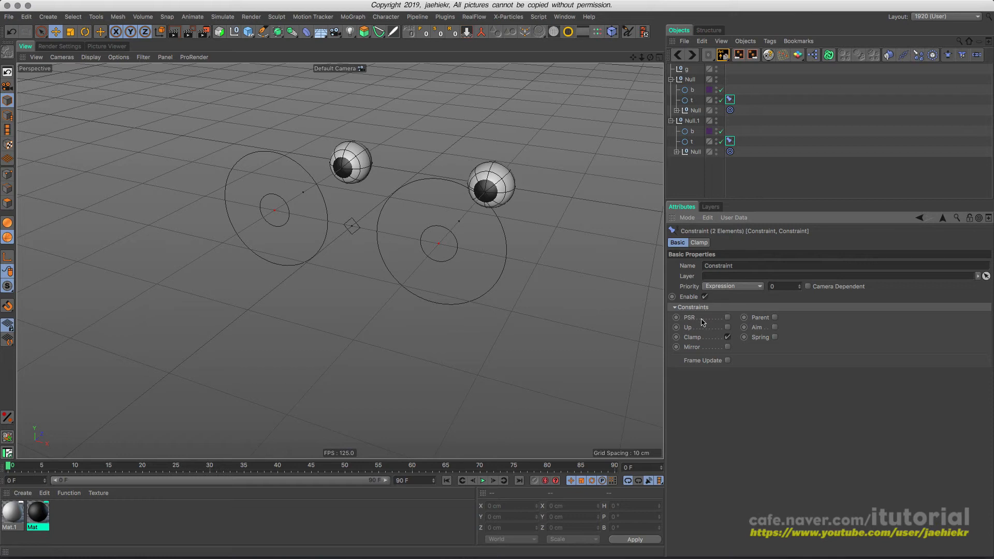
click(775, 318)
click(700, 243)
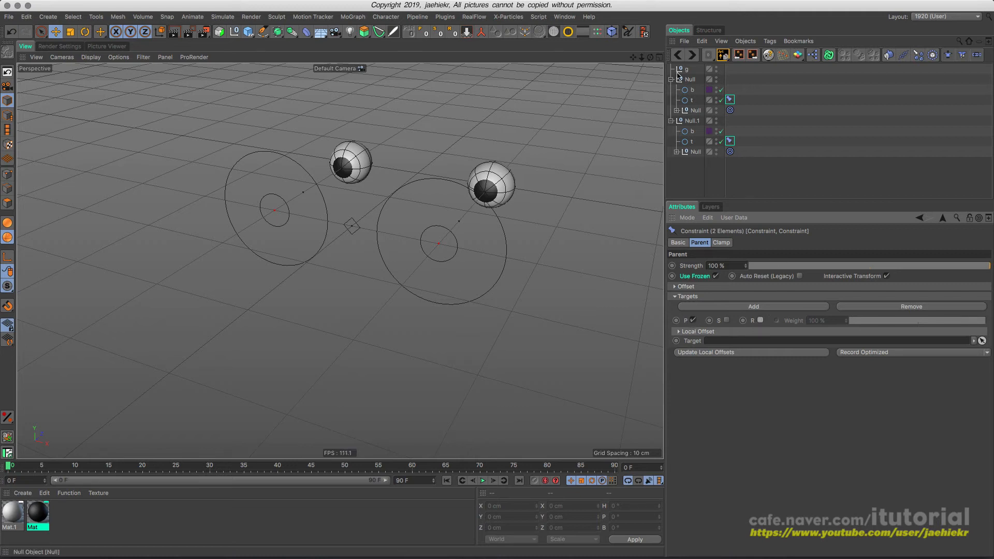
drag(685, 72, 725, 340)
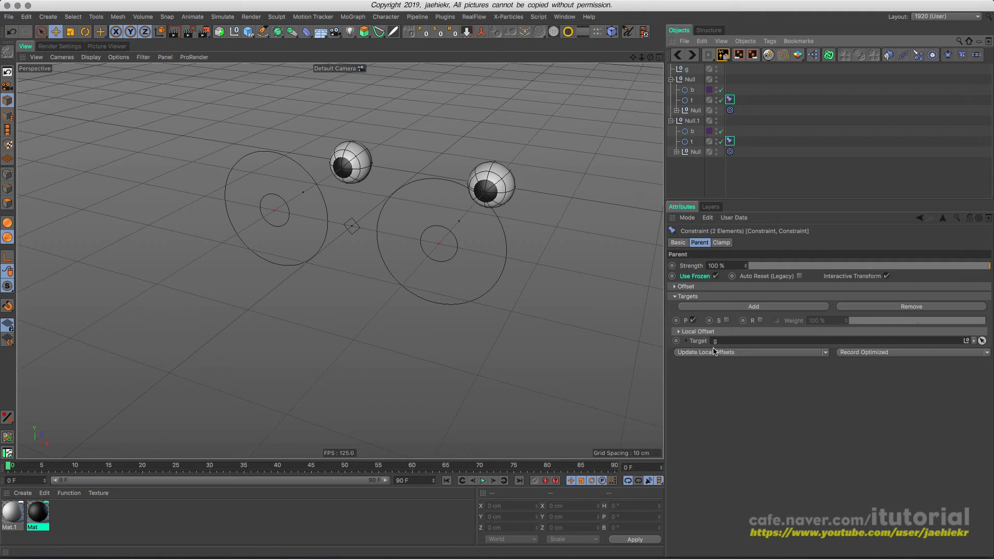
Move null g in the XY plane to about X -1.6 cm, Y -3 cm to test that it drives both eyes.
click(686, 69)
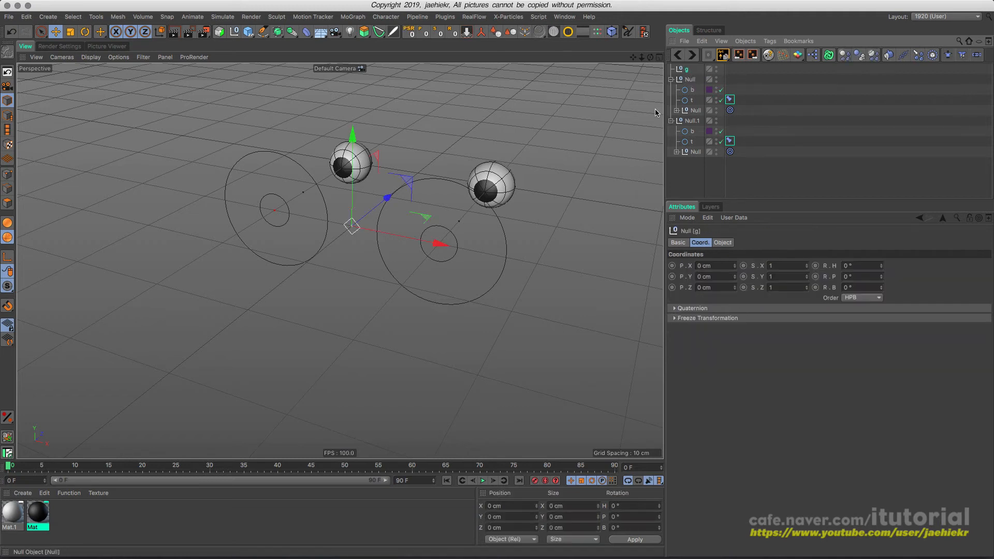
alt+drag(429, 206, 443, 200)
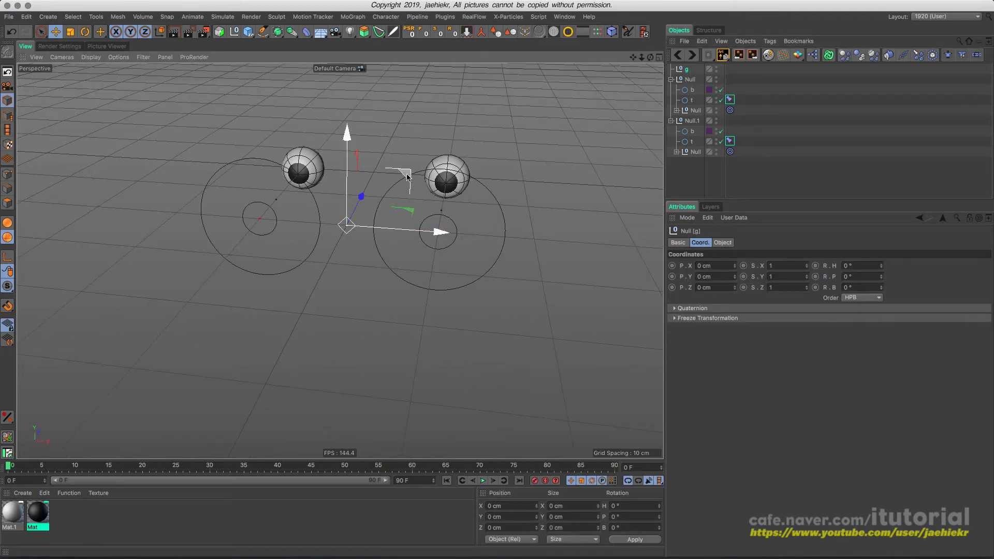
drag(412, 171, 397, 207)
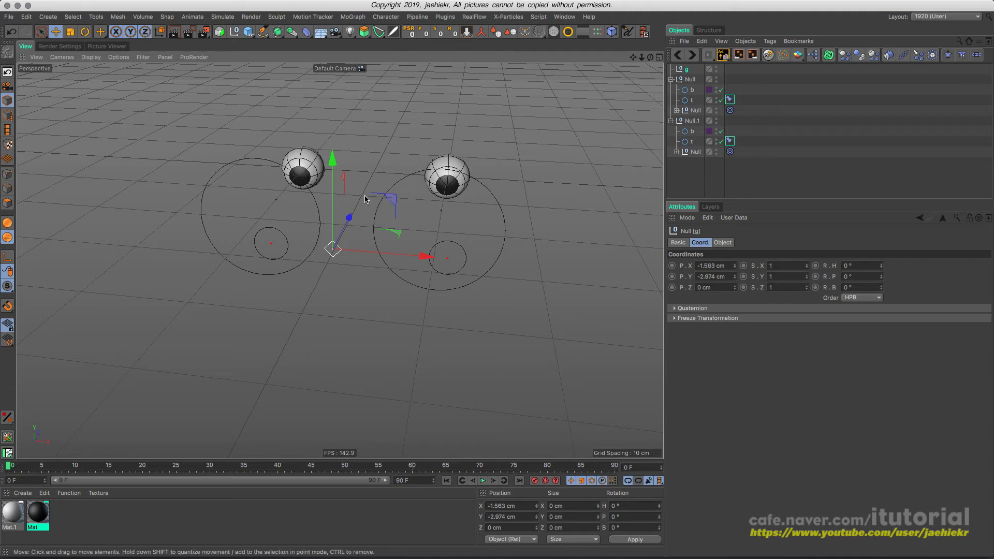
Reset null g to the origin and reset the coordinates of both eyes' t circles.
click(408, 34)
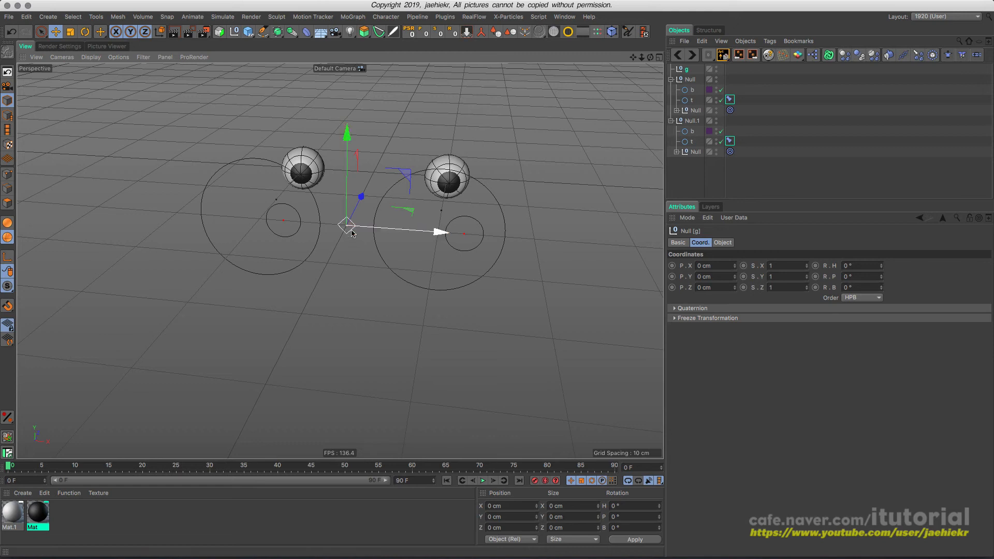
click(481, 243)
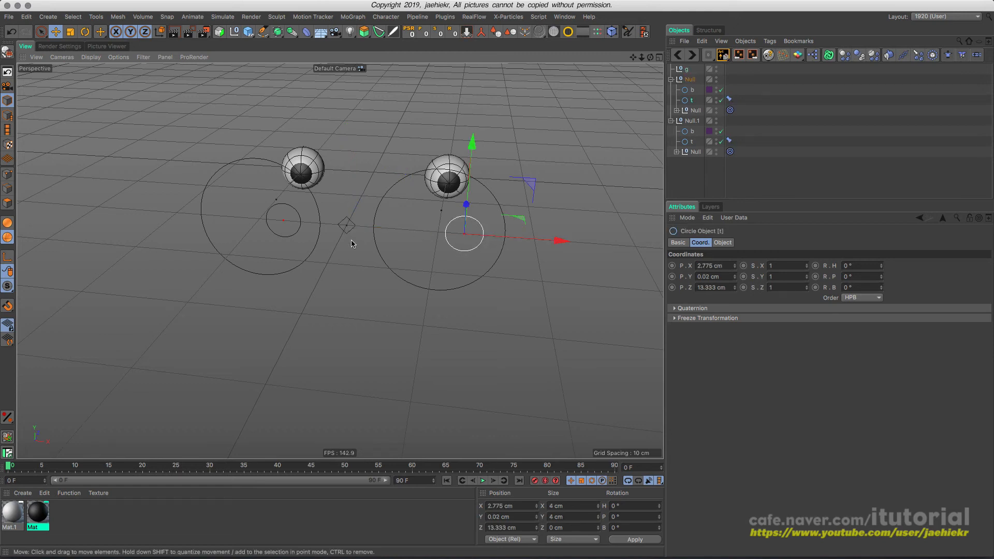
click(298, 234)
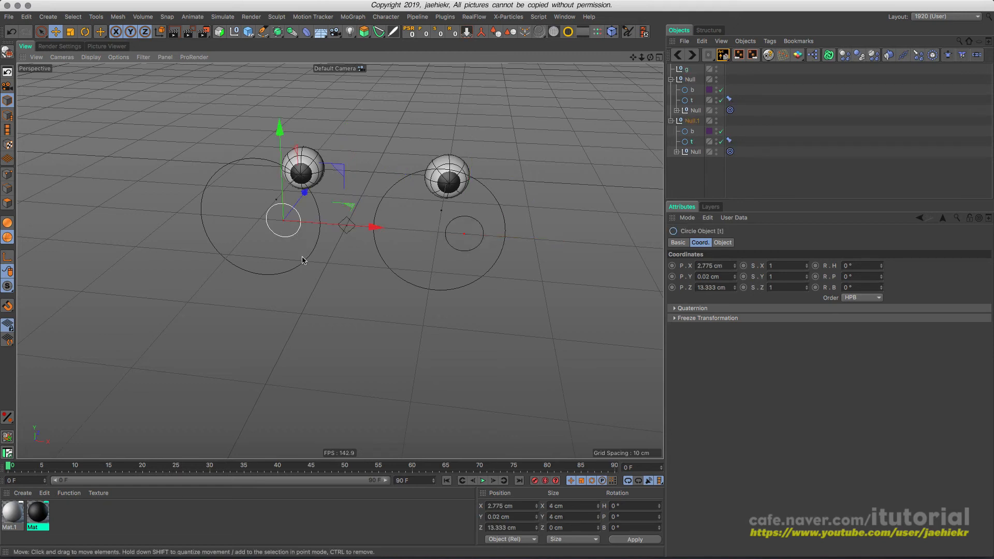
shift+click(448, 244)
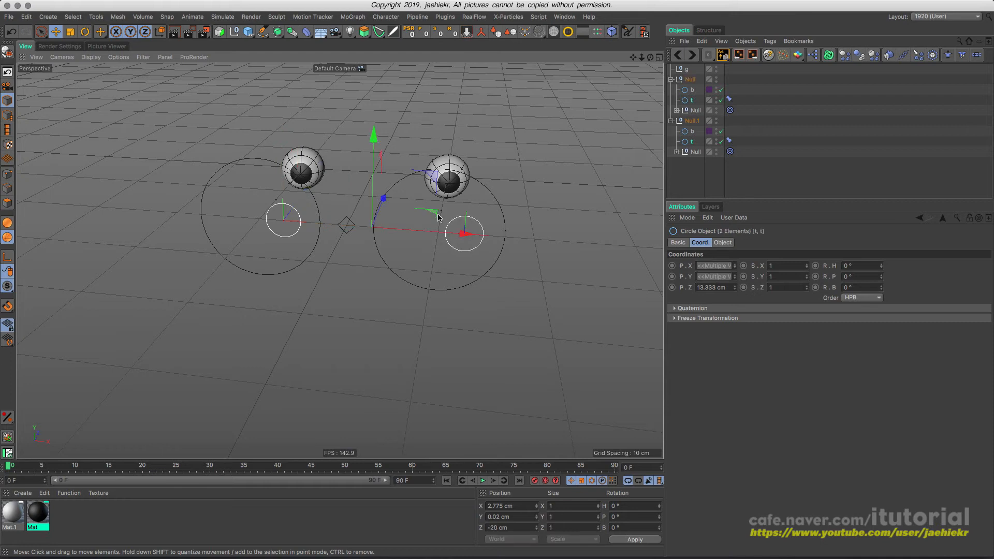
click(424, 34)
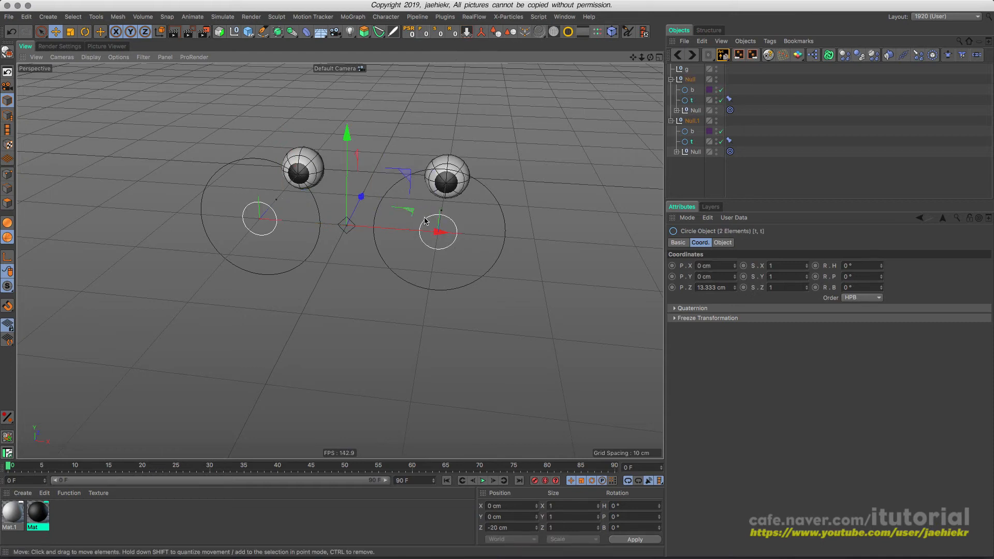
Test null g by moving it to about X 3.1, Y -7.2 cm and X -4.6, Y 5.1 cm, restoring it to zero after each move.
click(351, 226)
drag(412, 179, 437, 242)
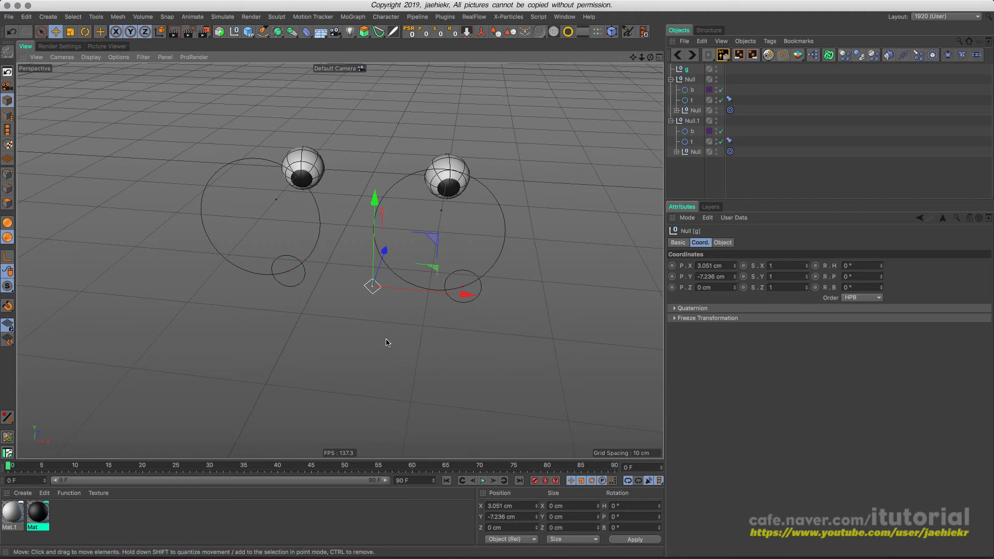
key(ctrl+z)
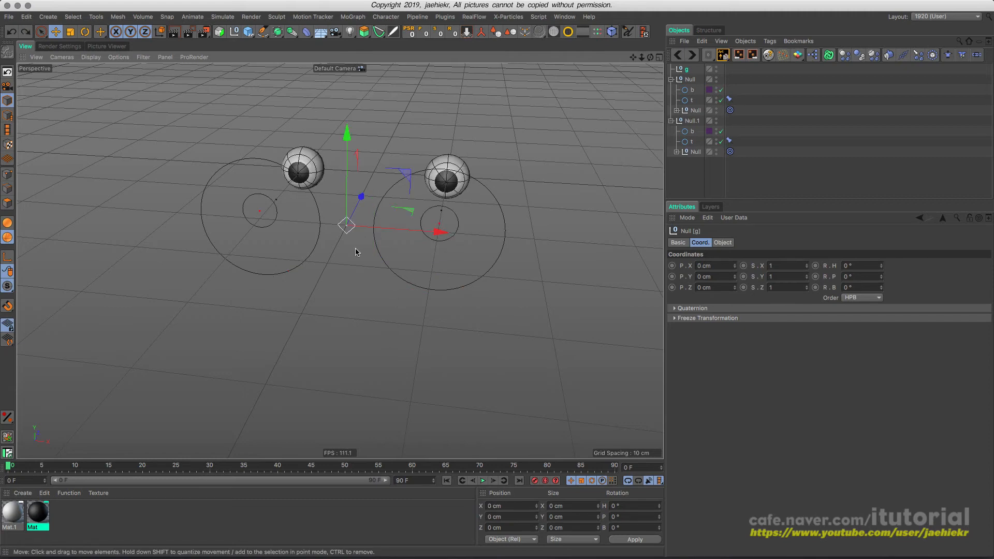
alt+drag(358, 248, 429, 129)
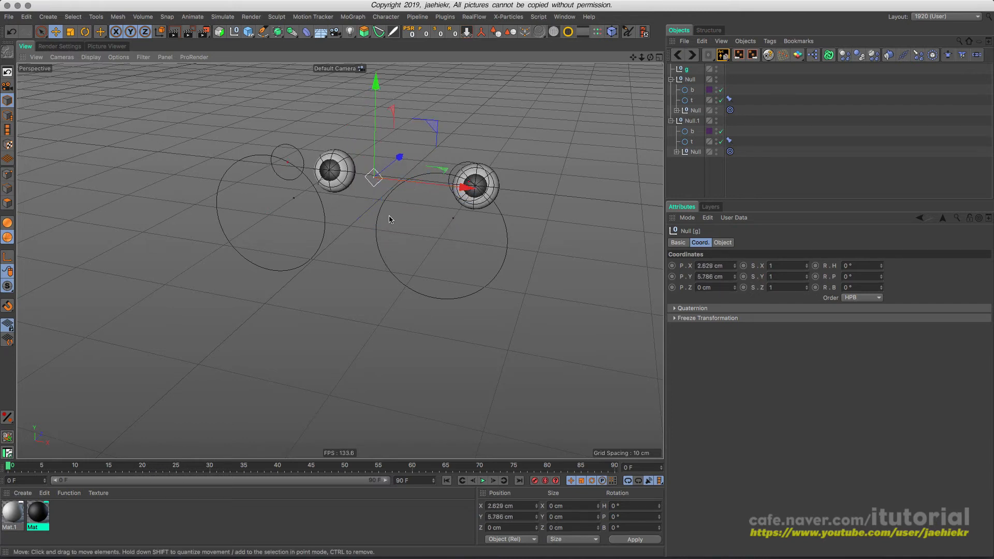
click(410, 32)
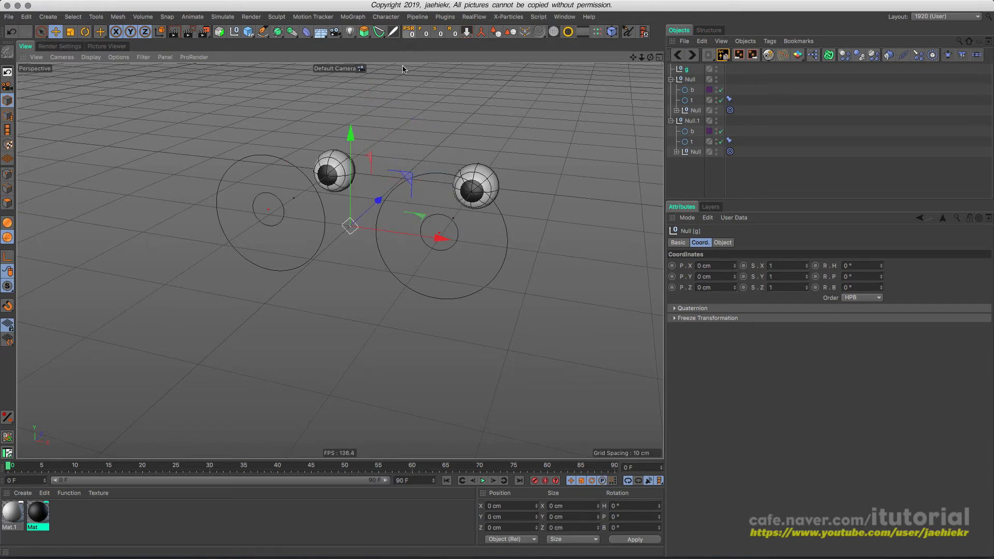
drag(407, 180, 366, 152)
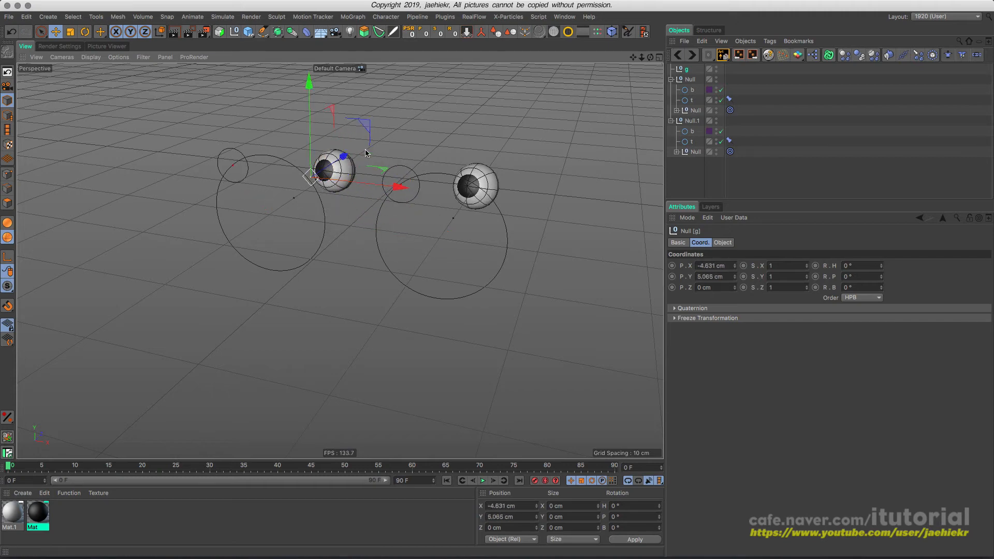
key(ctrl+z)
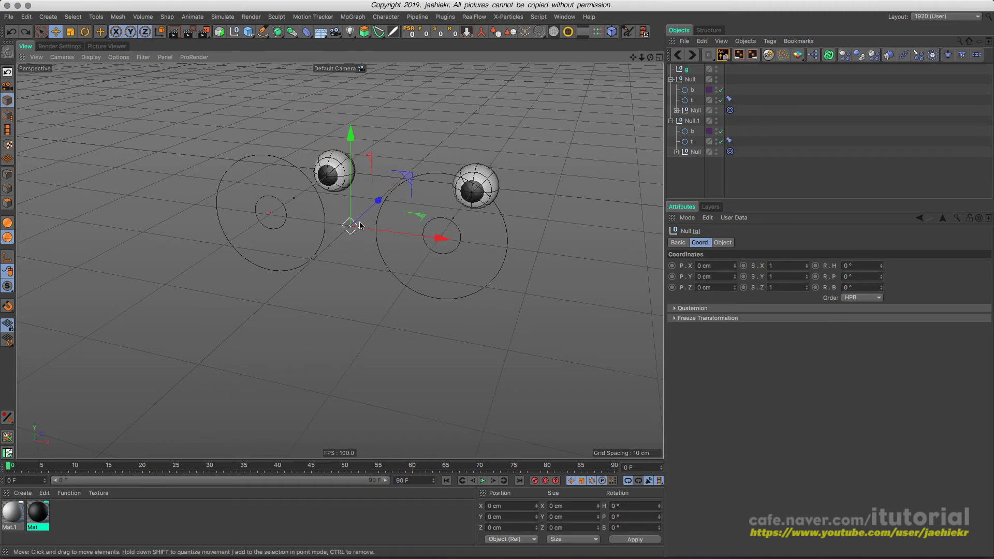
Move the original eye's circle t to about X -2.1, Y -5.3 cm and the second eye's circle t to about X -2.2, Y 5.1 cm.
alt+drag(360, 225, 444, 265)
click(443, 256)
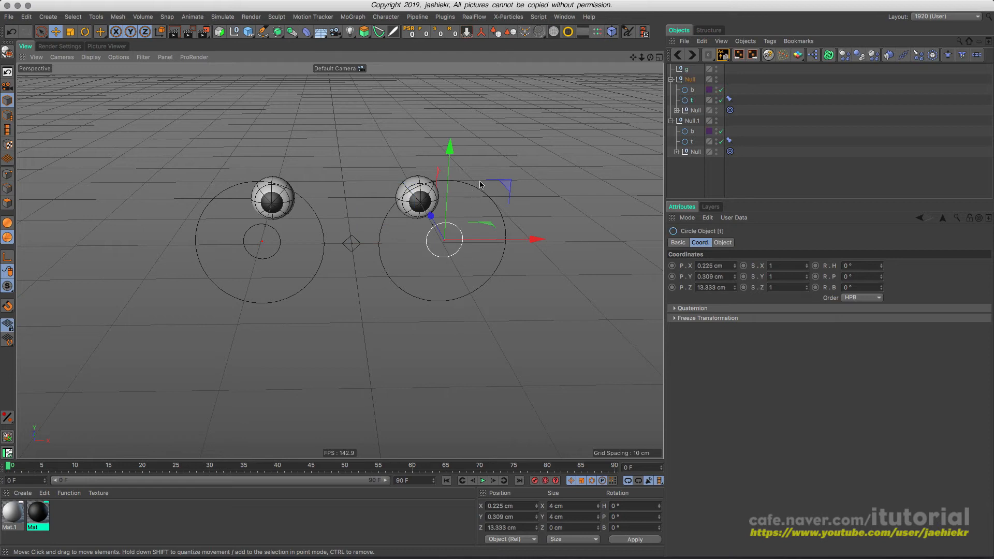
drag(504, 185, 479, 232)
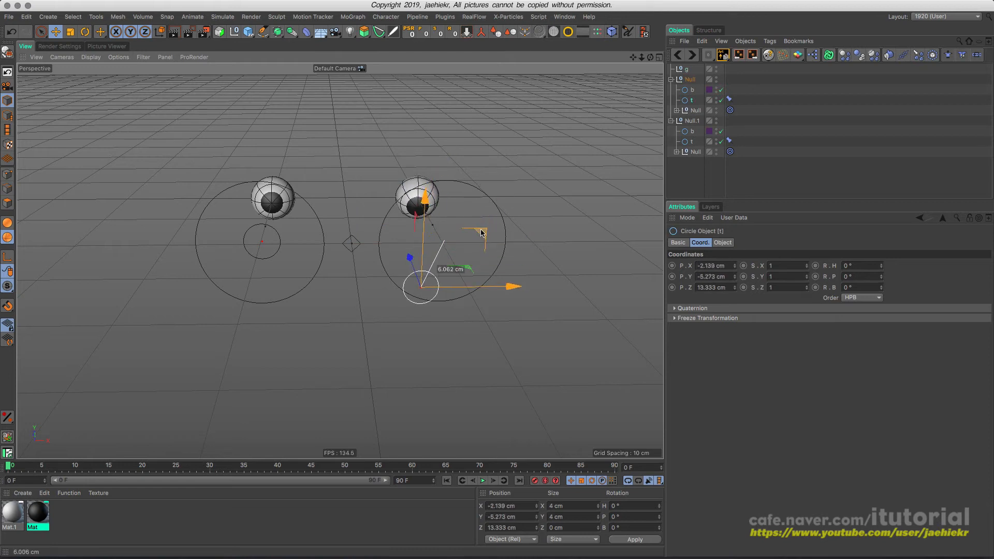
click(277, 252)
drag(315, 183, 289, 139)
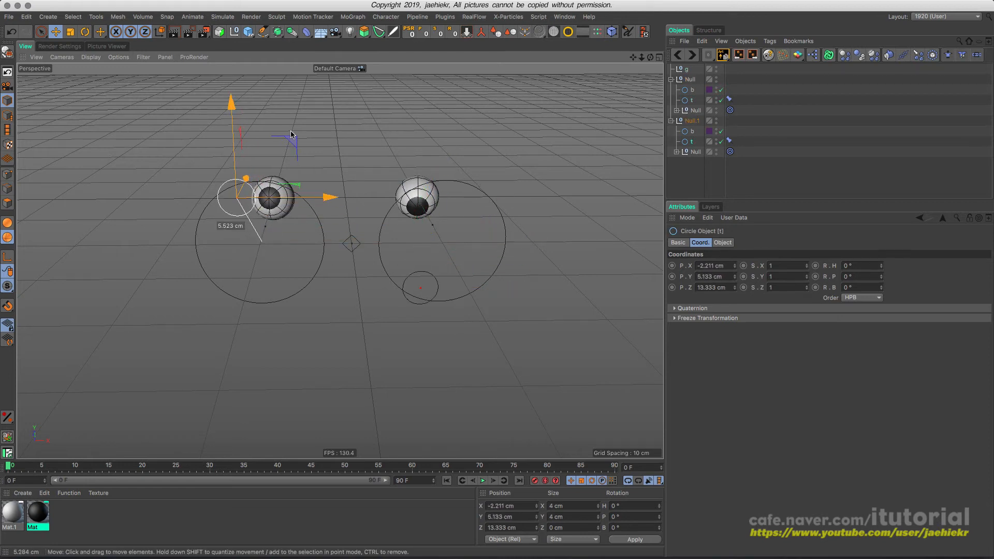
Try moving null g to about X -1.3, Y -6.2 cm with the t circles offset, and undo the move.
click(352, 243)
drag(404, 189, 391, 253)
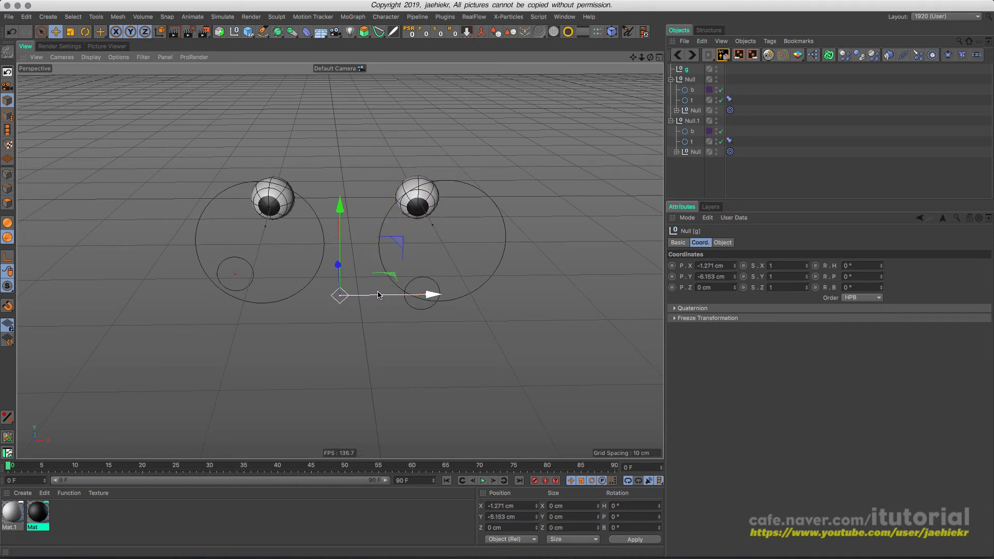
key(ctrl+z)
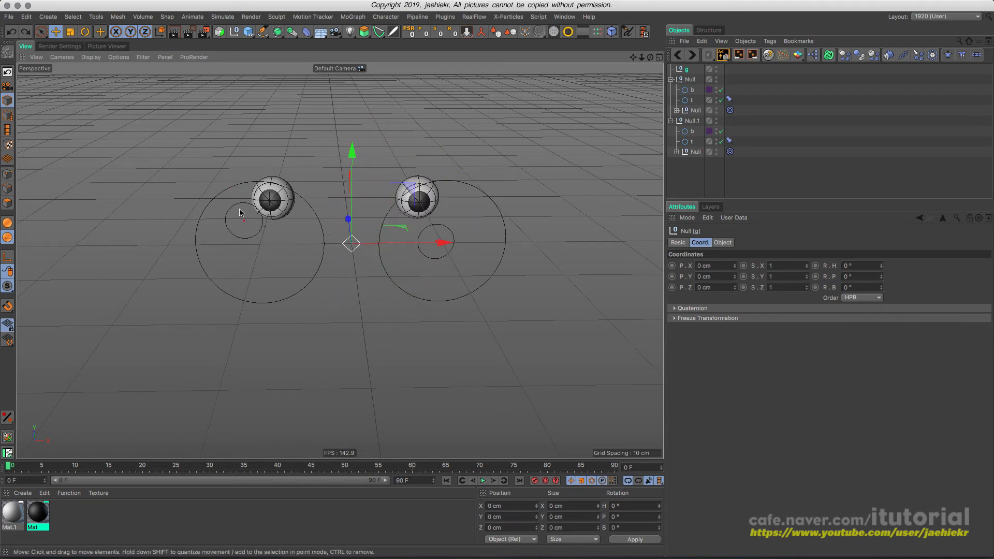
Reset the coordinates of both t circles with Reset PSR and select null g.
alt+drag(347, 252, 270, 227)
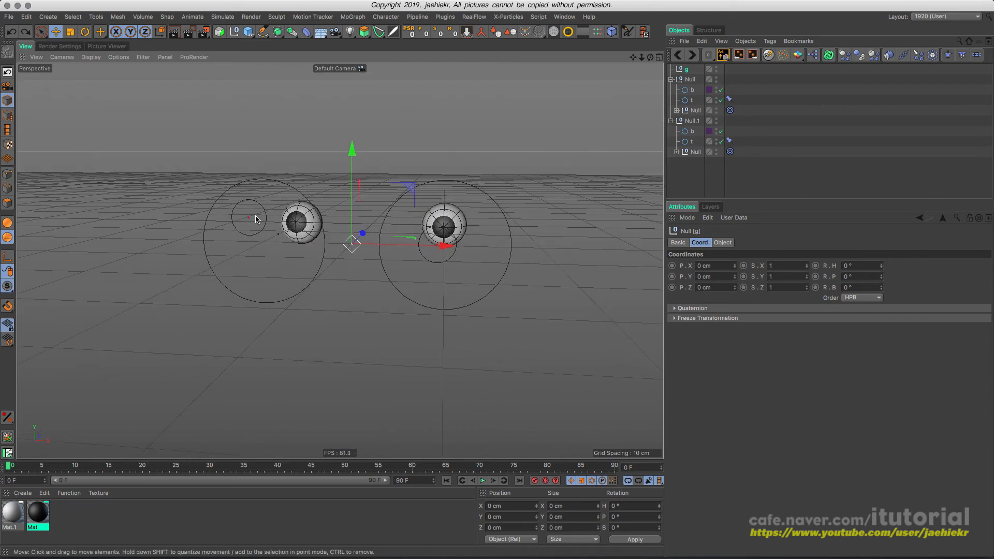
click(431, 265)
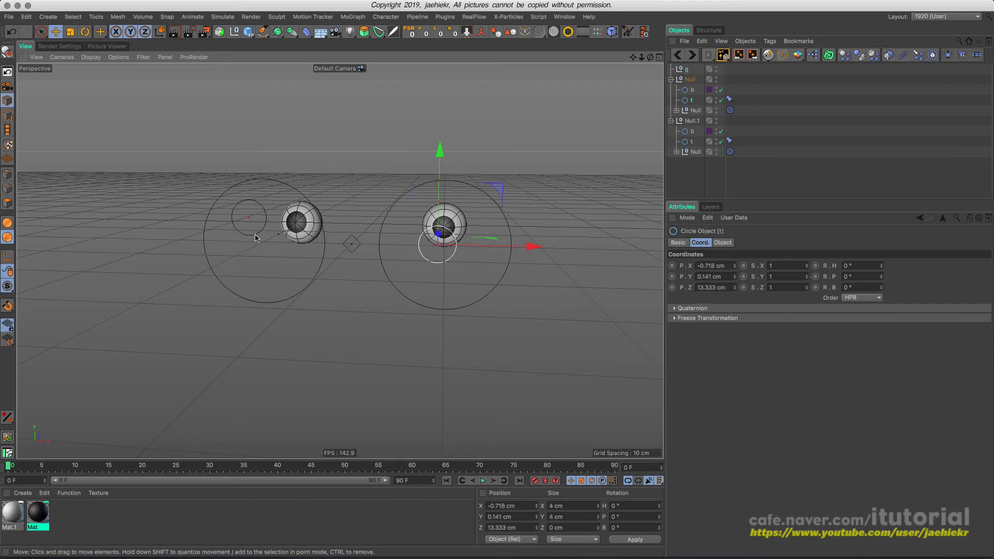
shift+click(255, 236)
click(410, 33)
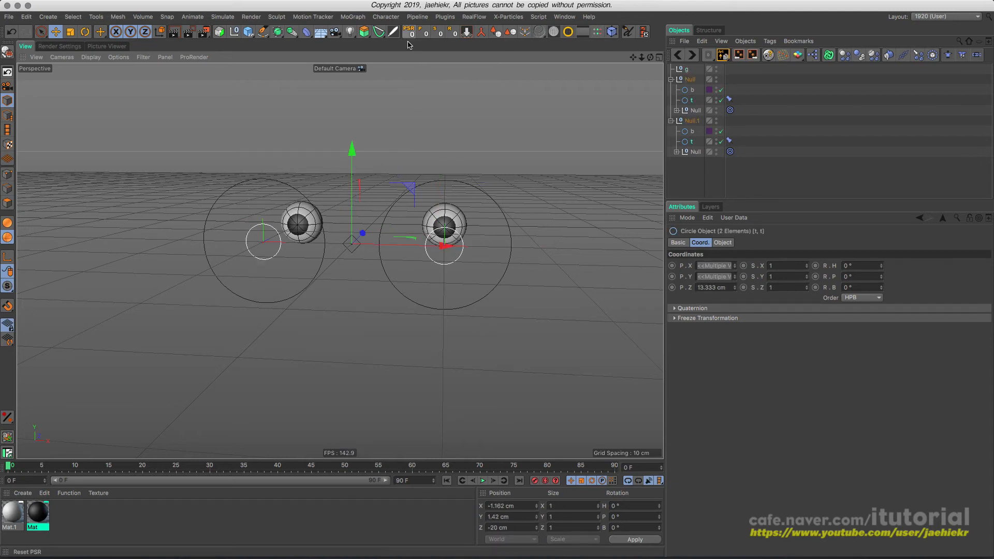
click(352, 244)
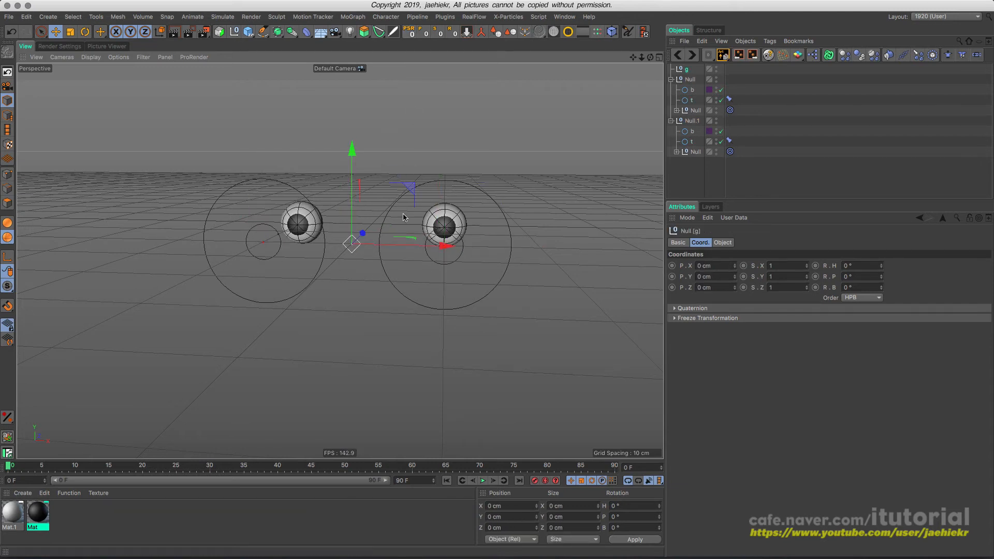
Examine the Parent settings of both t circles' Constraint tags, including Use Frozen.
alt+drag(362, 274, 339, 262)
click(691, 166)
click(730, 100)
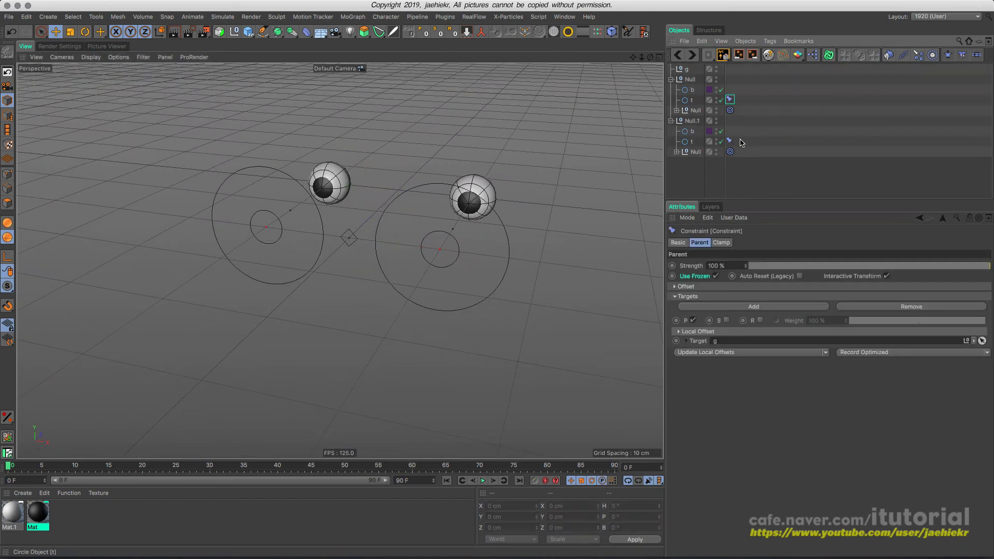
ctrl+click(730, 141)
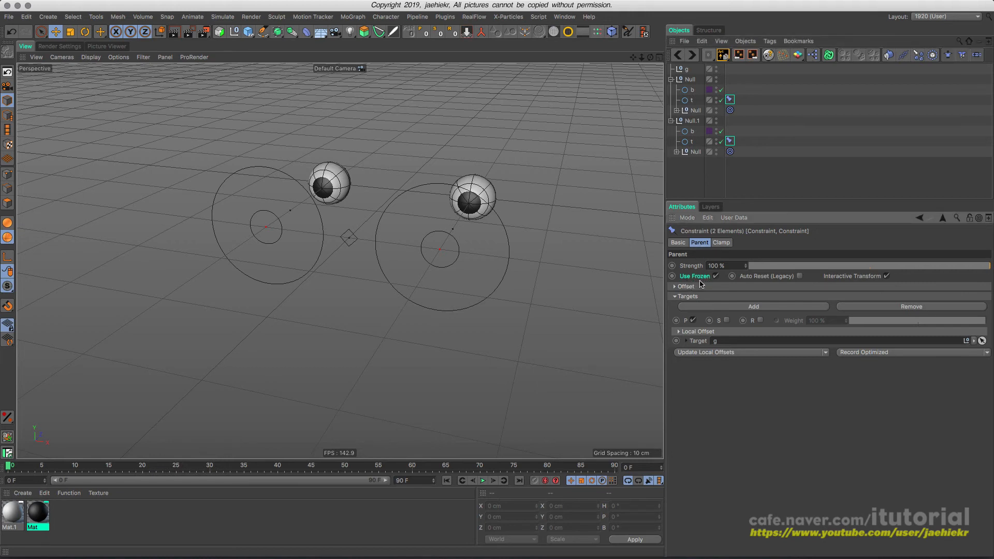
Test offsetting the original eye's circle t to about X -2.2, Y -3.7 cm while nudging null g, and restore both to their reset positions.
click(455, 246)
drag(504, 205, 480, 237)
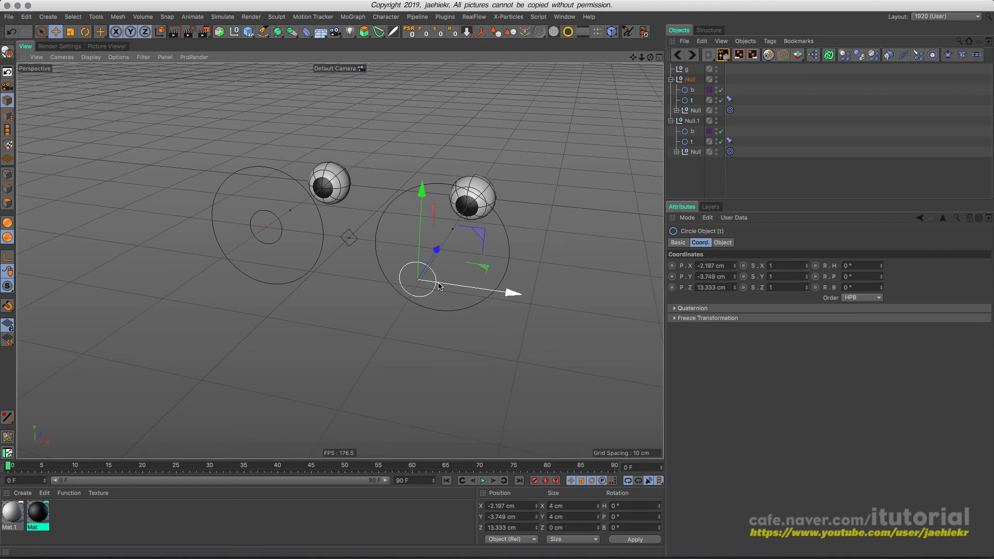
click(350, 239)
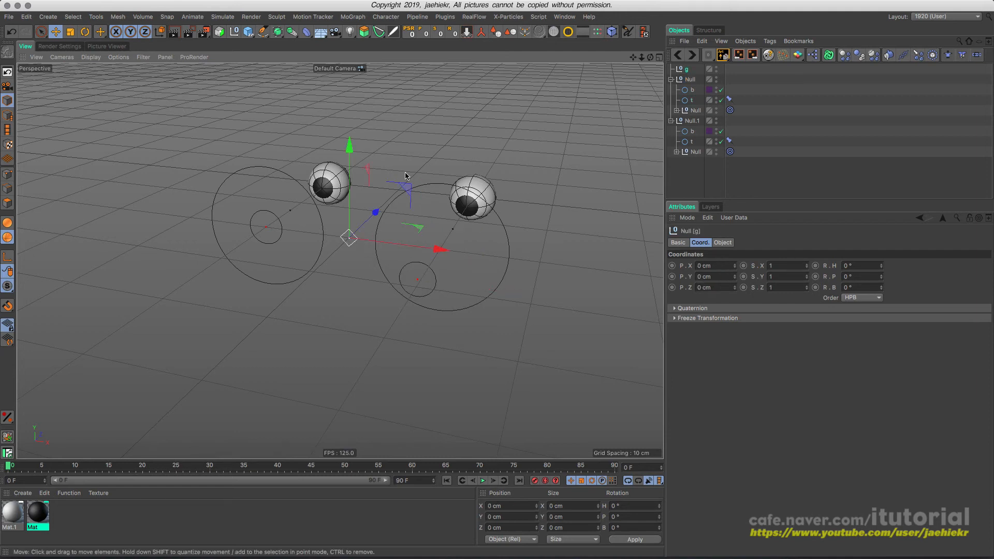
mouse_move(407, 185)
mouse_down()
mouse_move(389, 170)
mouse_move(392, 158)
mouse_move(416, 193)
mouse_up()
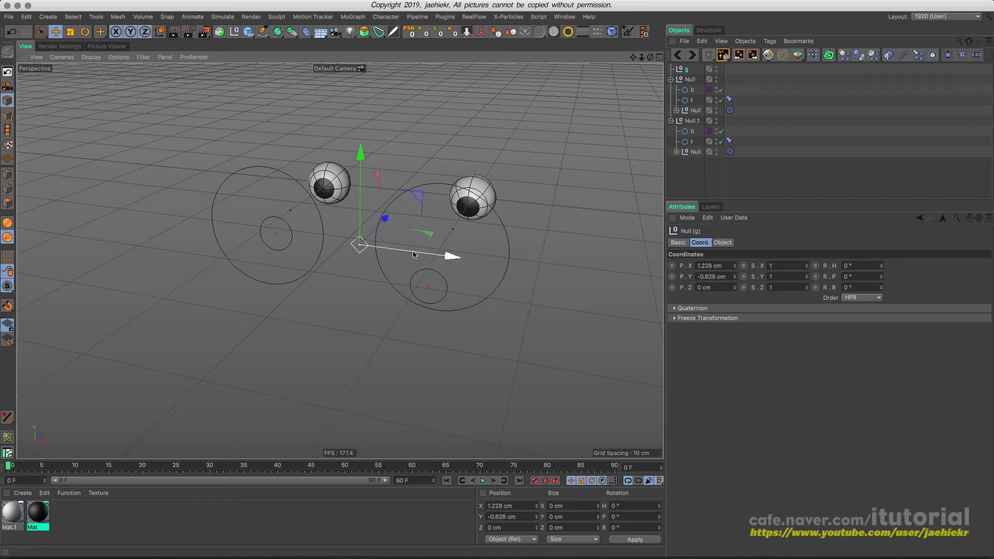
key(ctrl+z)
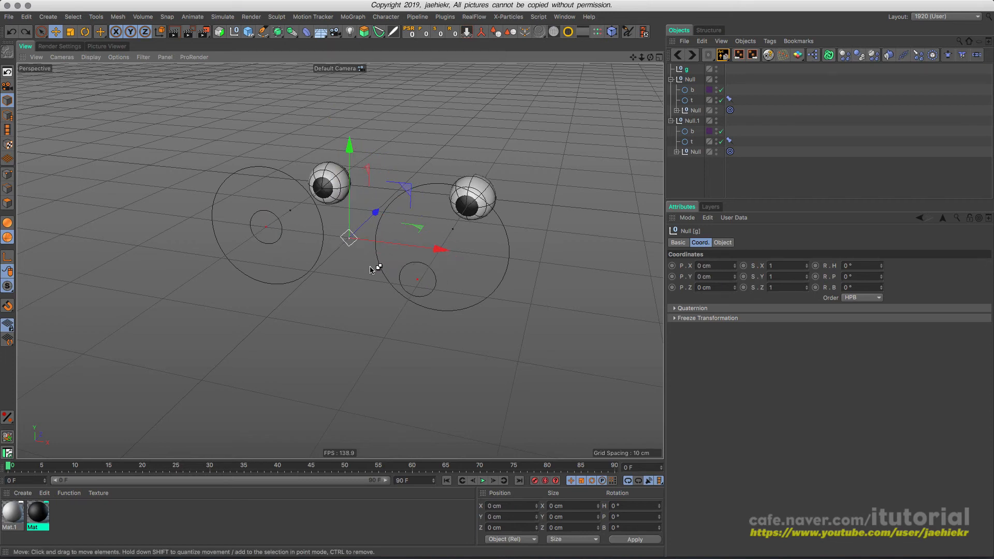
click(411, 263)
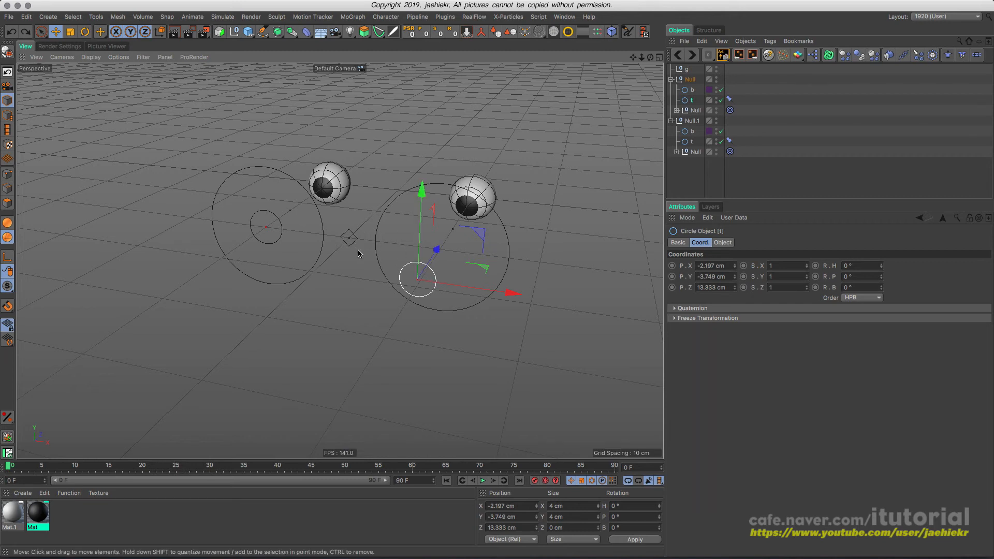
click(422, 32)
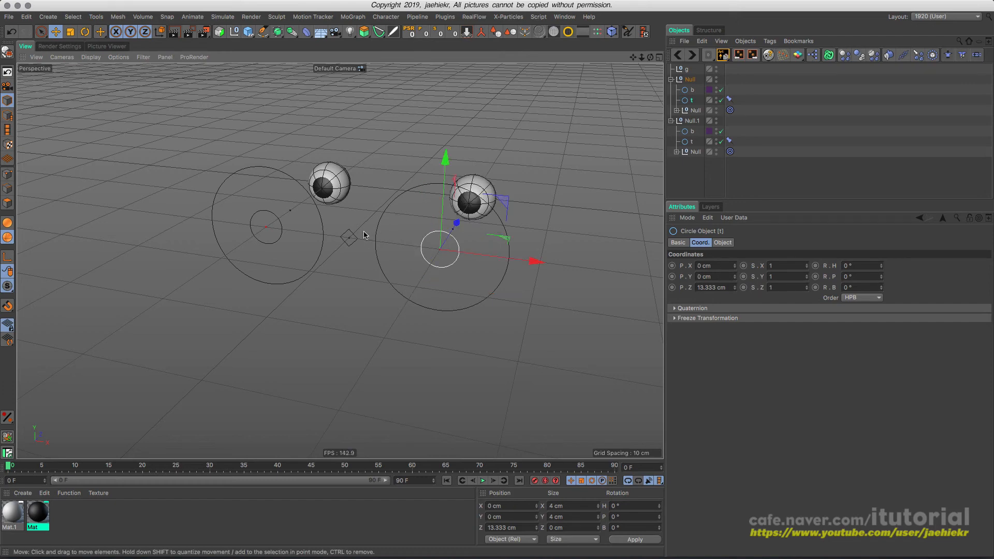
Select both t circles together with null g to check their shared coordinates.
alt+drag(362, 233, 395, 249)
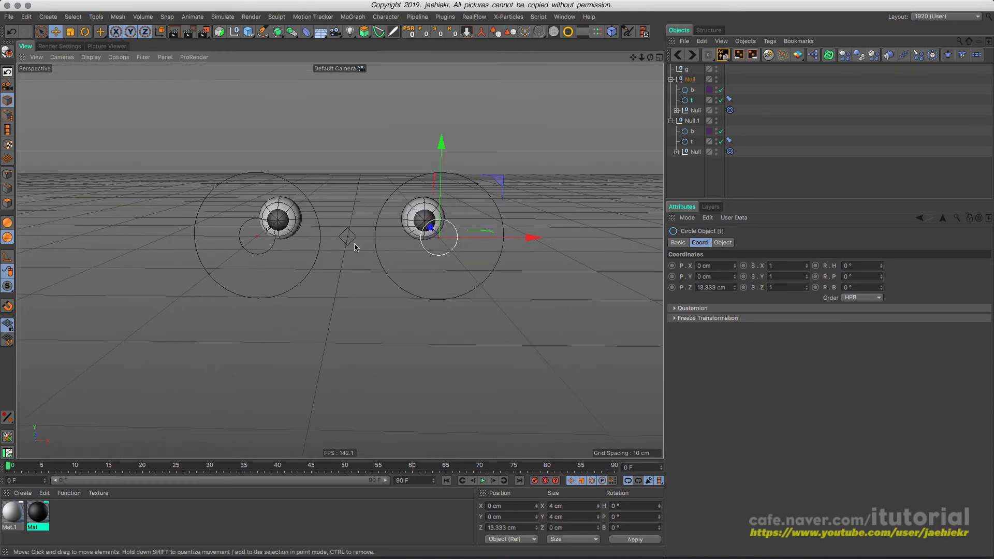
shift+click(274, 255)
shift+click(352, 242)
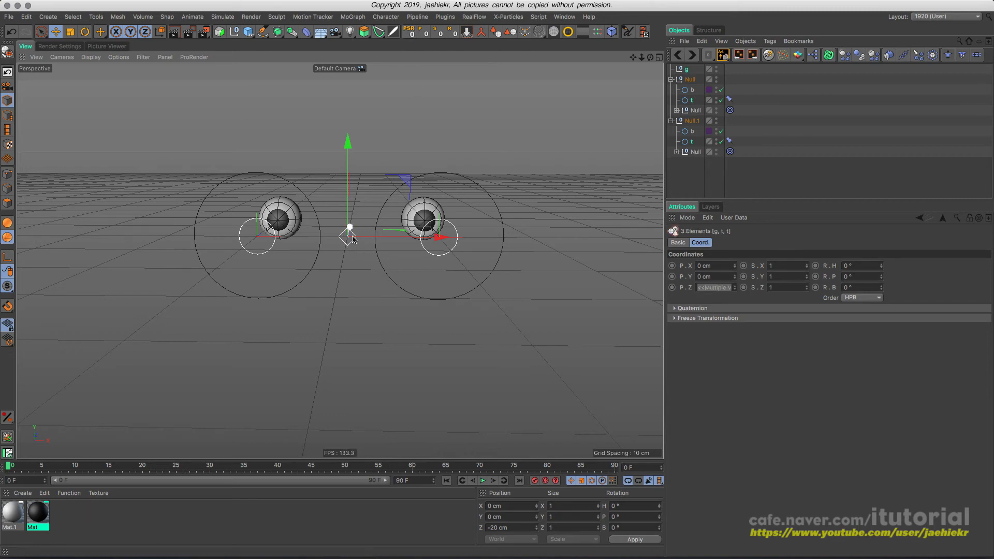
alt+drag(350, 229, 309, 282)
Disable Use Frozen in the Parent settings of both t circles' Constraint tags.
click(697, 174)
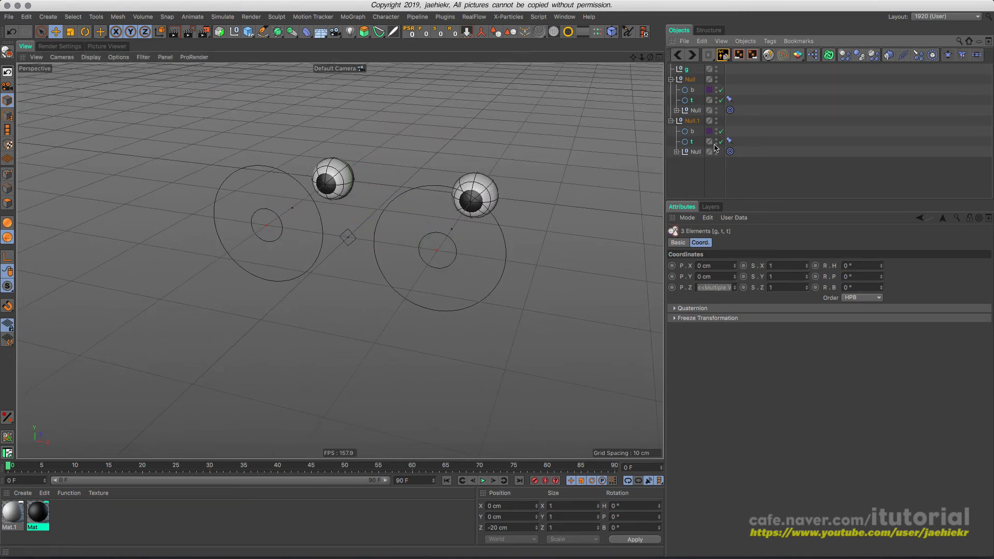
click(730, 100)
shift+click(729, 141)
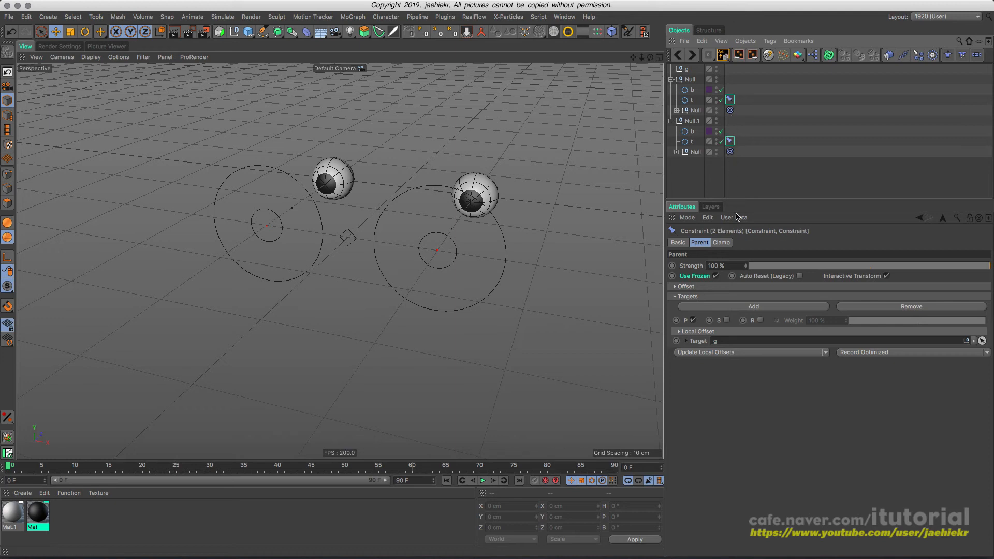
click(715, 277)
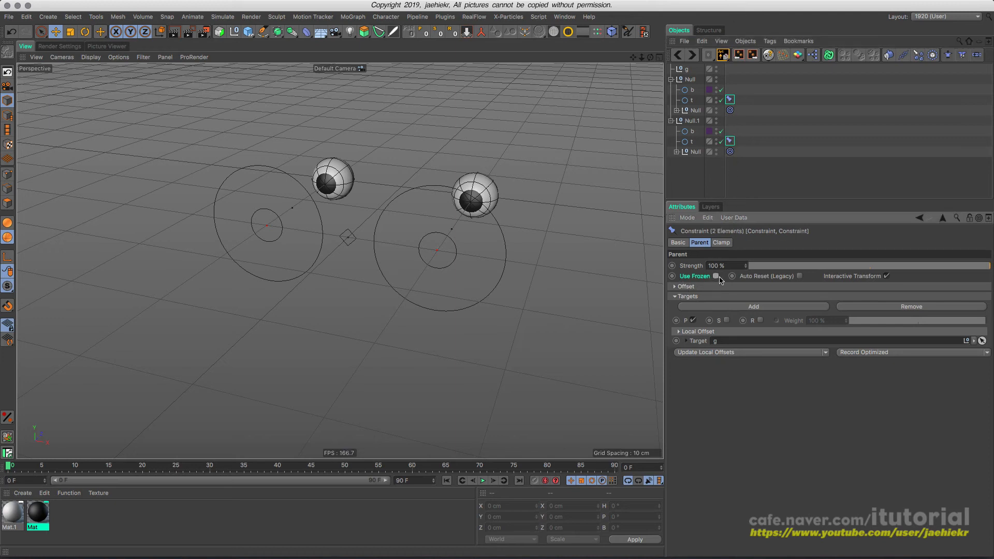
Try moving null g upward in the XY plane with Use Frozen off, and undo the move.
click(692, 170)
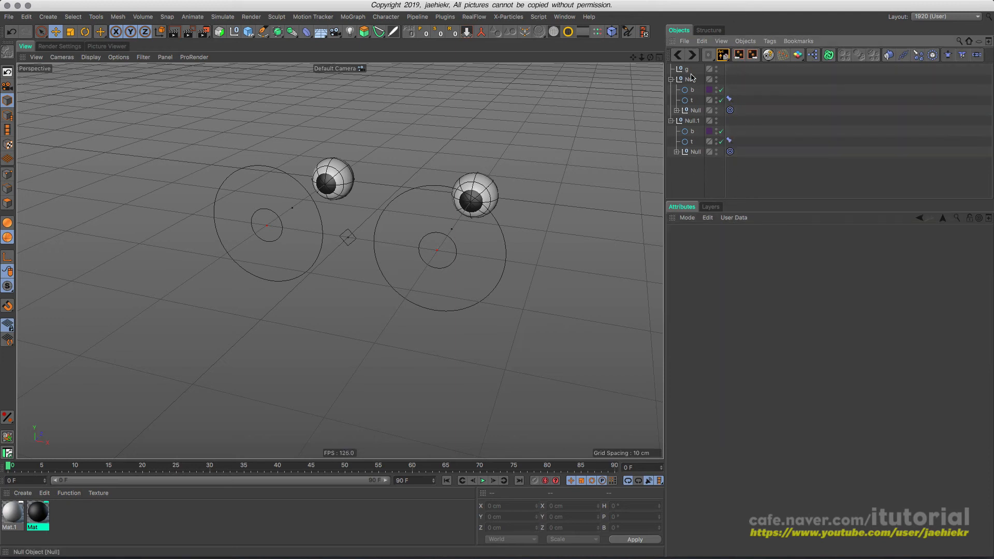
click(687, 69)
drag(402, 187, 404, 161)
key(super+z)
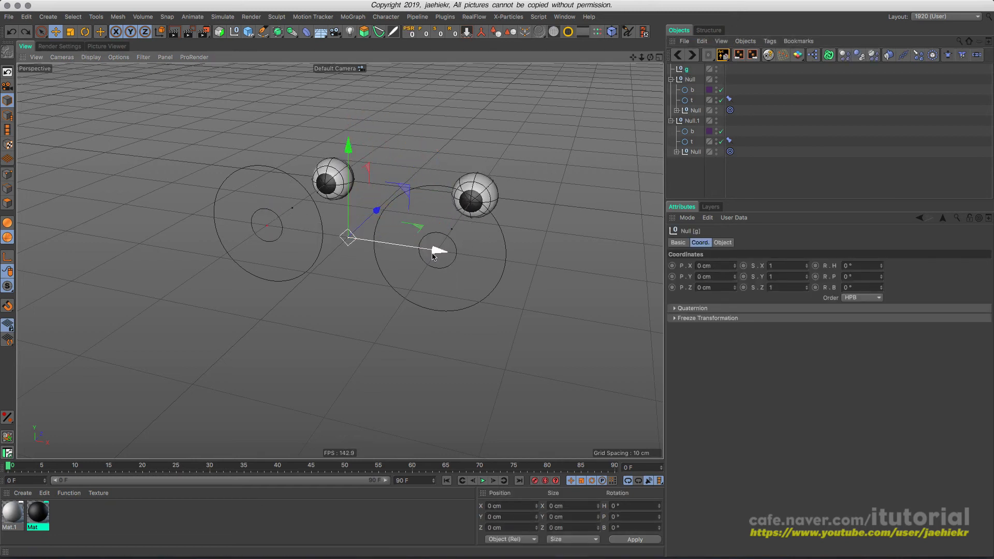
Try moving null g to about X 0.7, Y -5.6 cm in the XY plane and undo the move.
drag(405, 189, 411, 236)
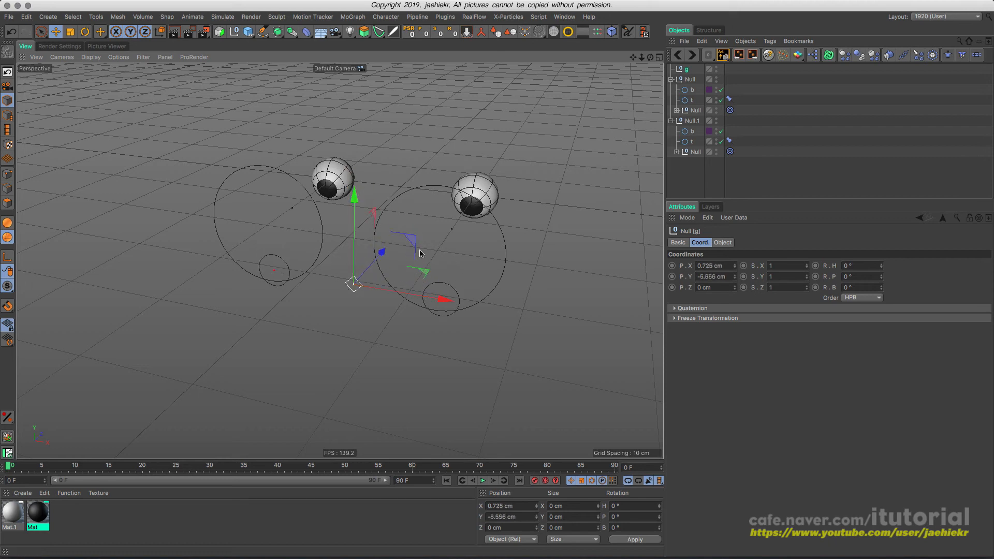
key(super+z)
Offset the original eye's circle t to about X 5.2 cm and shift the second eye's circle t outward in the opposite direction.
click(456, 263)
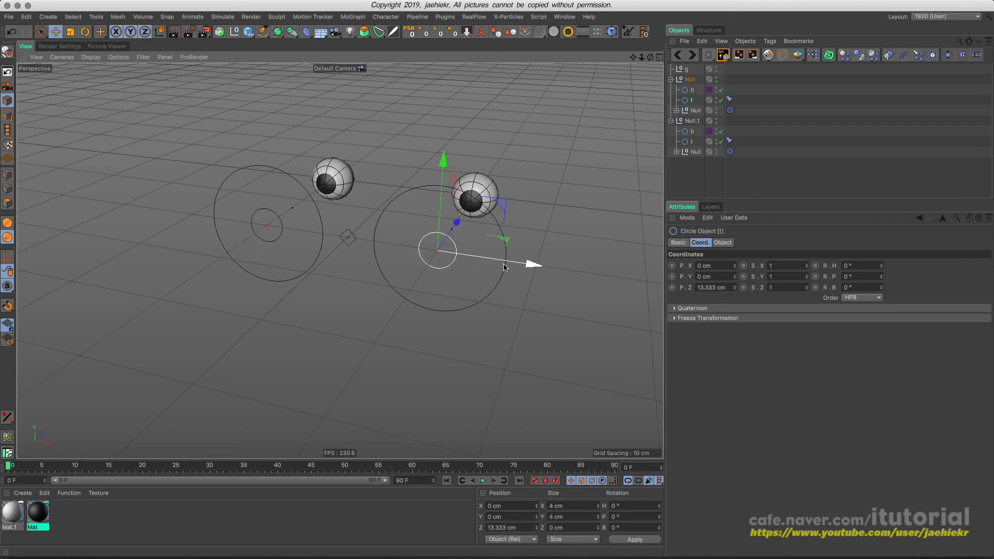
drag(533, 261, 590, 271)
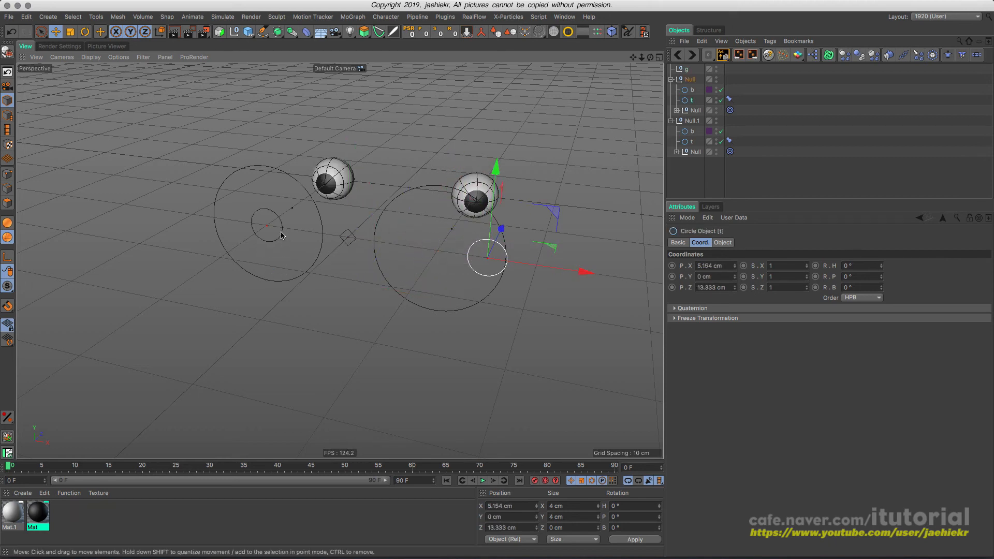
click(281, 235)
drag(327, 238, 277, 237)
Test moving null g up about 3.4 cm and to about X -10.5, Y -10.4 cm with both circles offset, undoing each move.
click(348, 237)
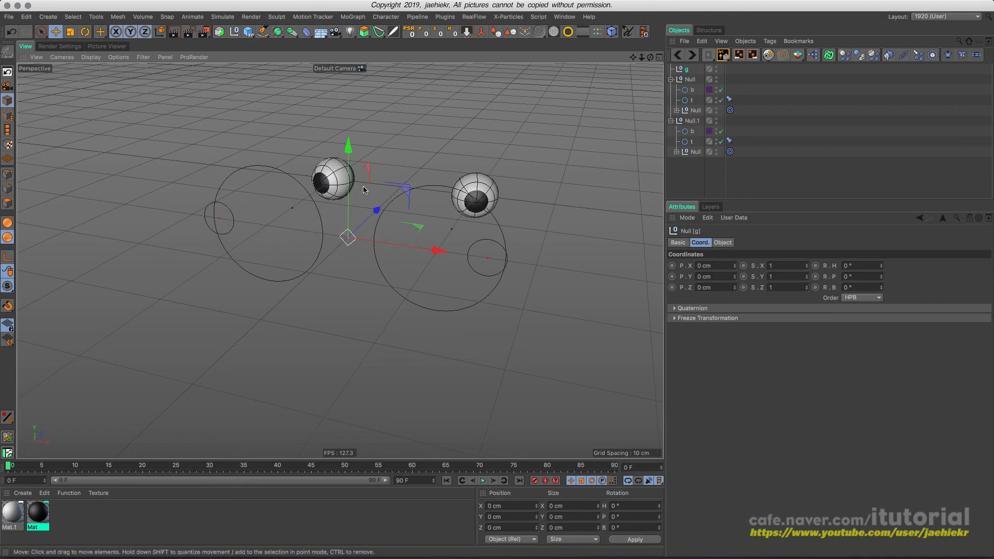
drag(349, 181, 350, 152)
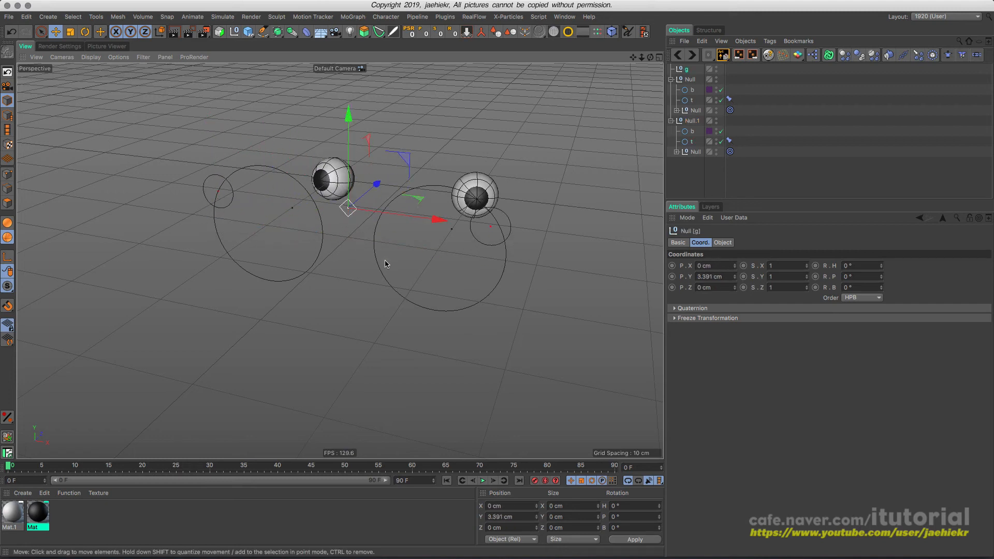
key(super+z)
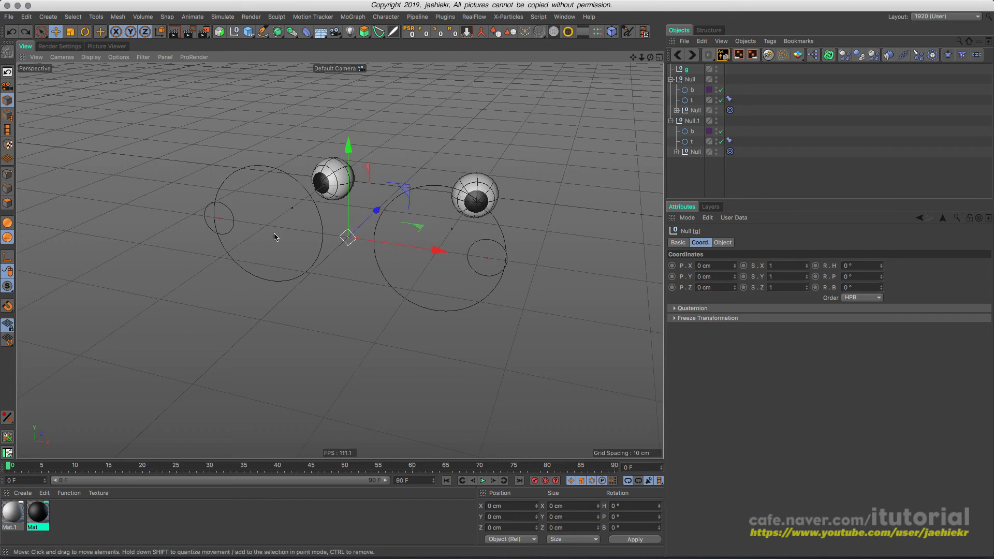
drag(416, 195, 424, 253)
key(super+z)
drag(399, 197, 314, 266)
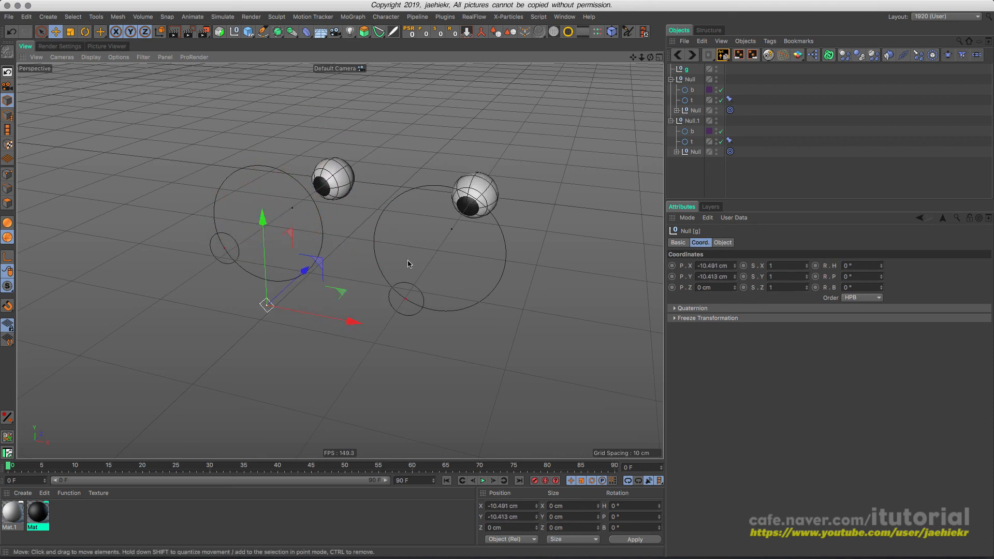
key(super+z)
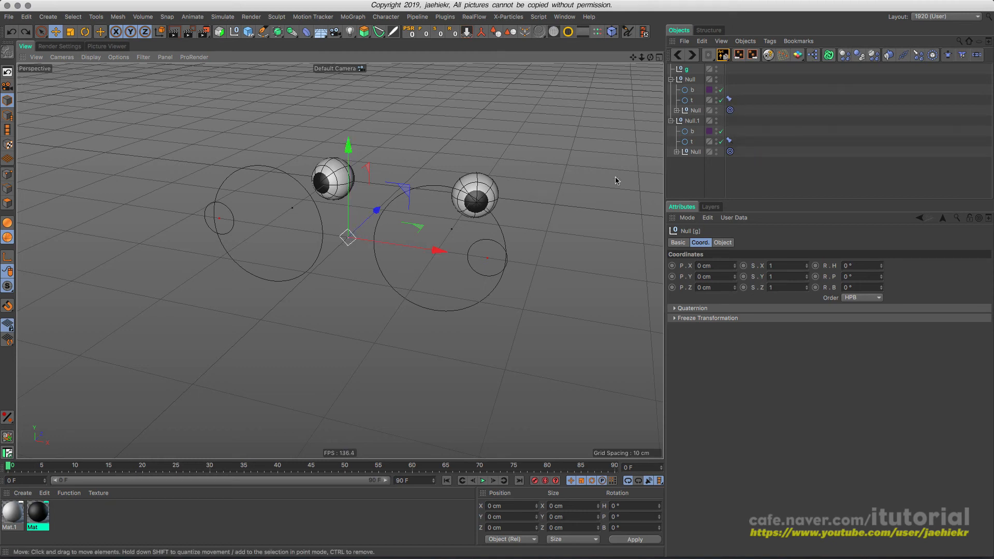
Look up the help entry for Use Frozen from both t circles' Constraint tags, and close the help.
click(730, 99)
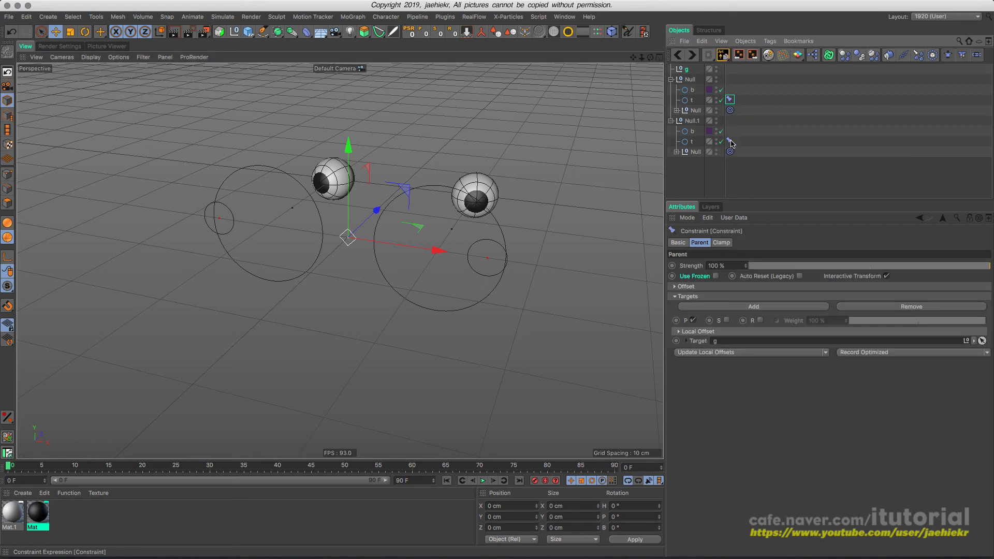
ctrl+click(730, 142)
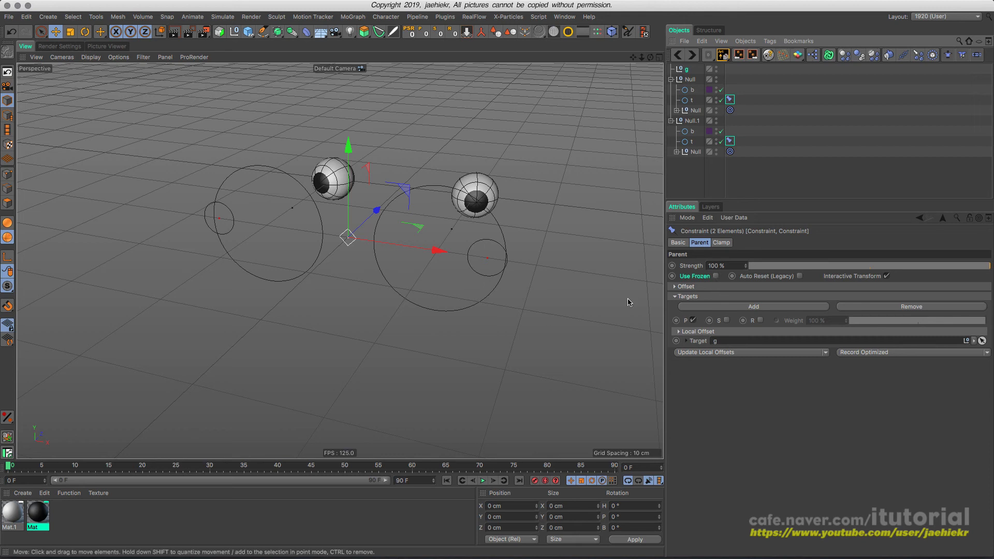
right_click(698, 280)
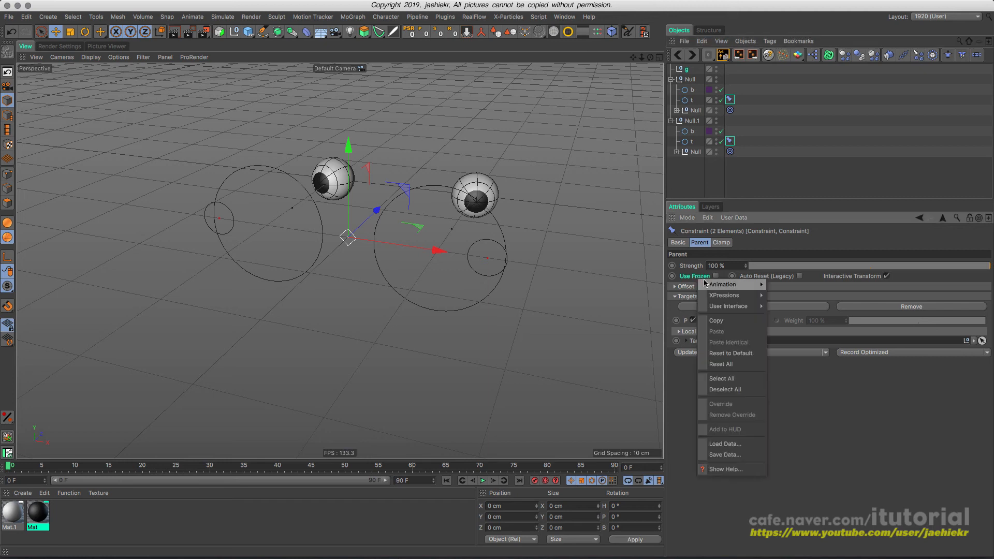
click(708, 471)
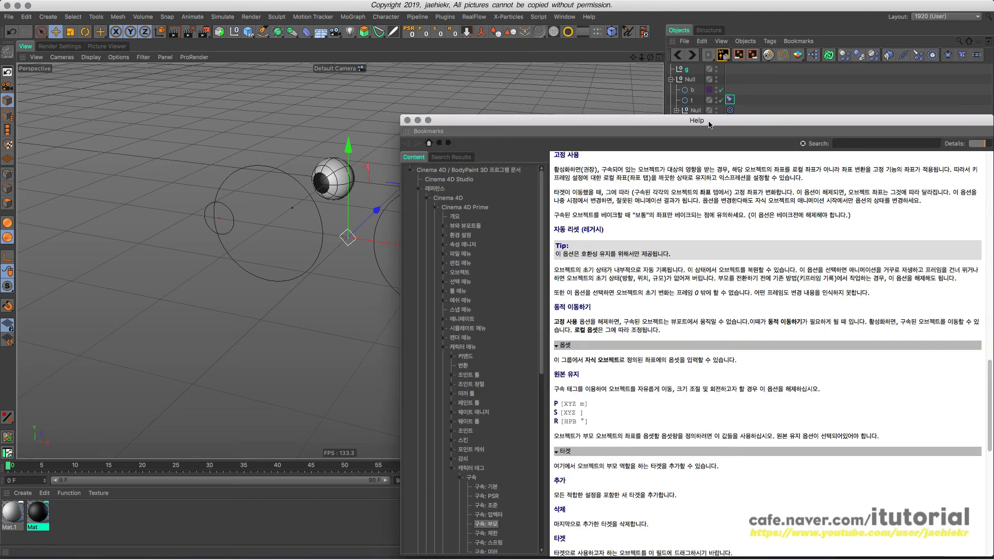
drag(709, 122, 670, 118)
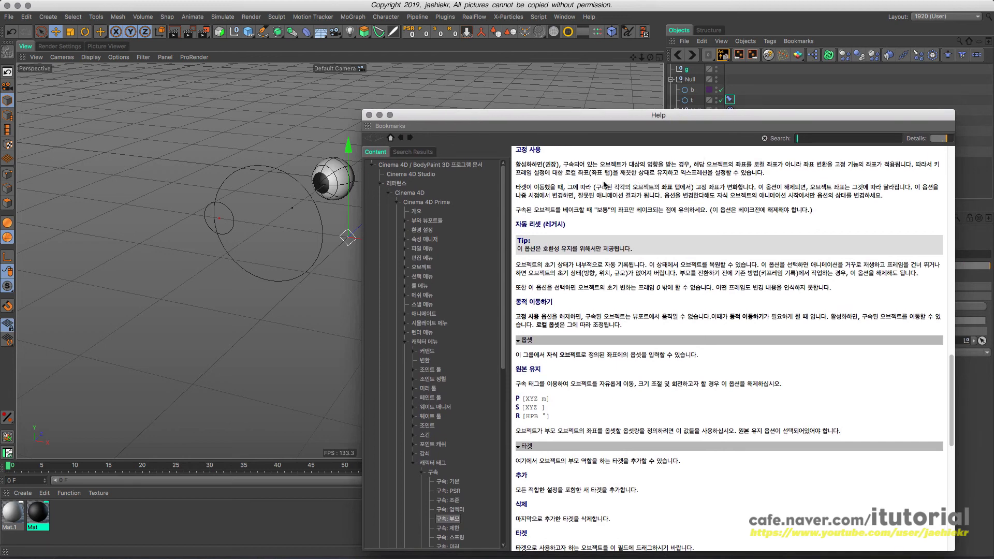
click(369, 115)
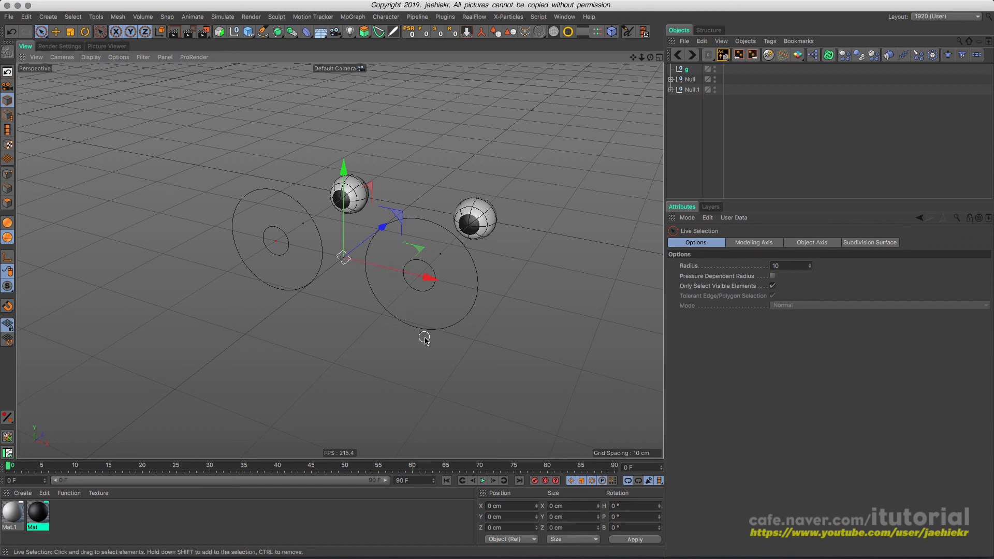
Expand the Null and Null.1 hierarchies and unlock the layer that holds the rig's parts.
click(670, 80)
click(671, 131)
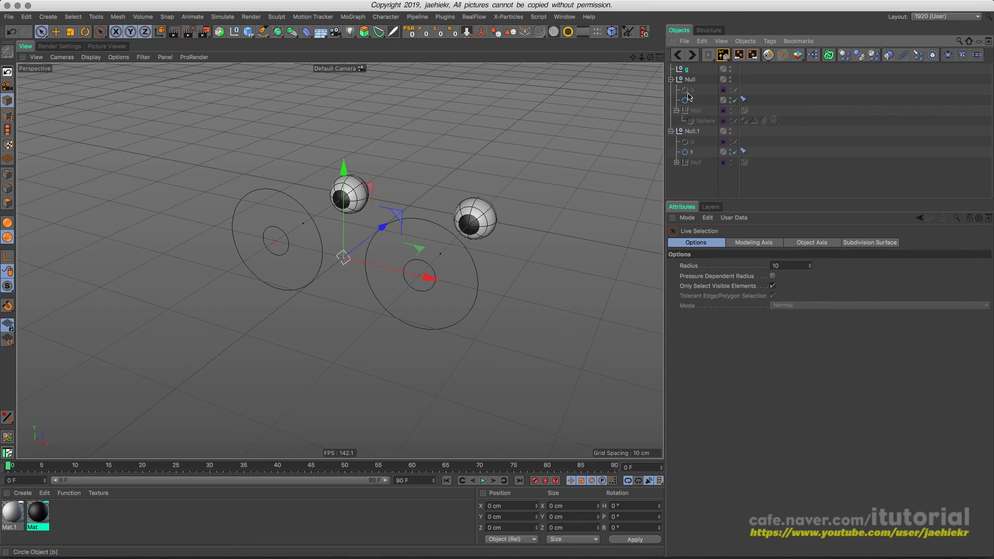
click(717, 207)
click(751, 239)
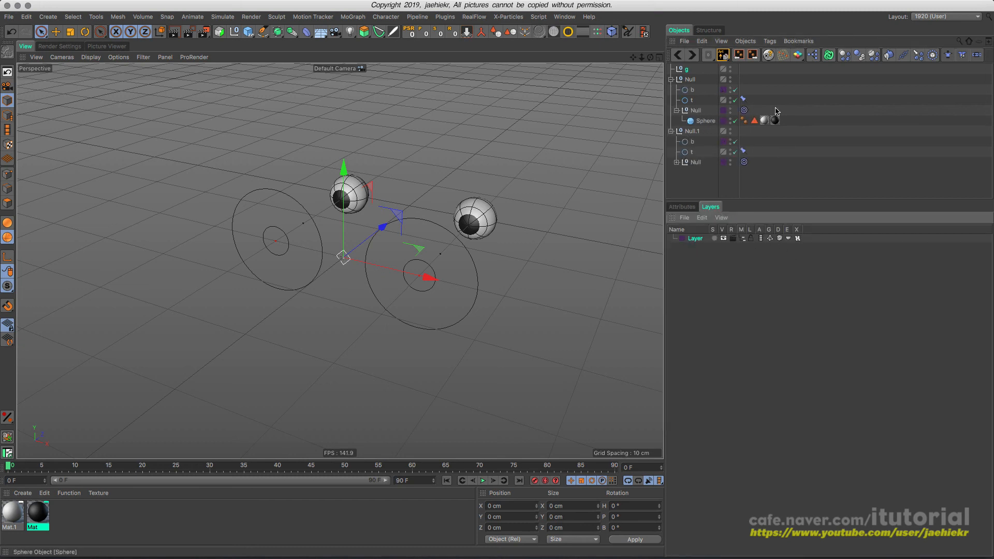
Set the priority of both t circles' Constraint tags to Generators.
click(744, 100)
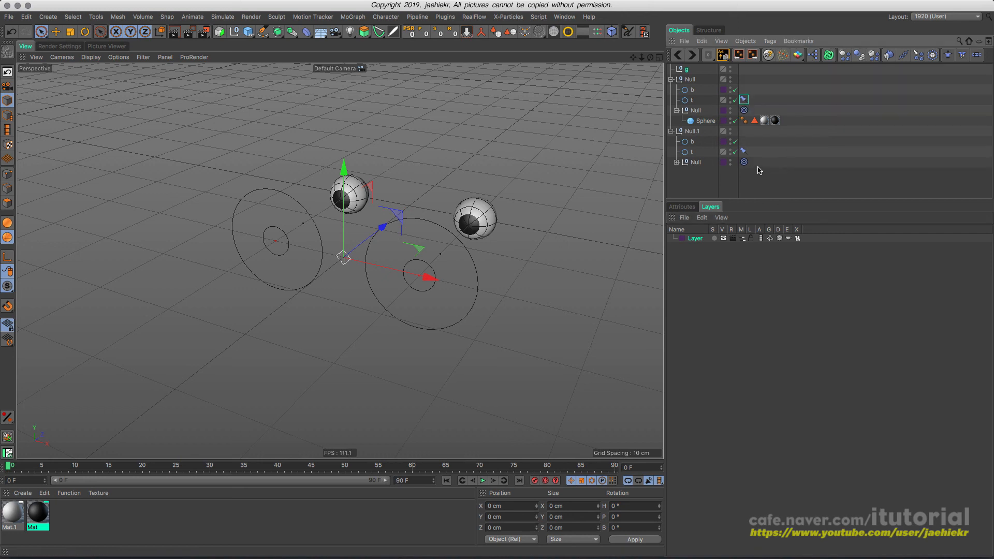
ctrl+click(744, 151)
click(682, 207)
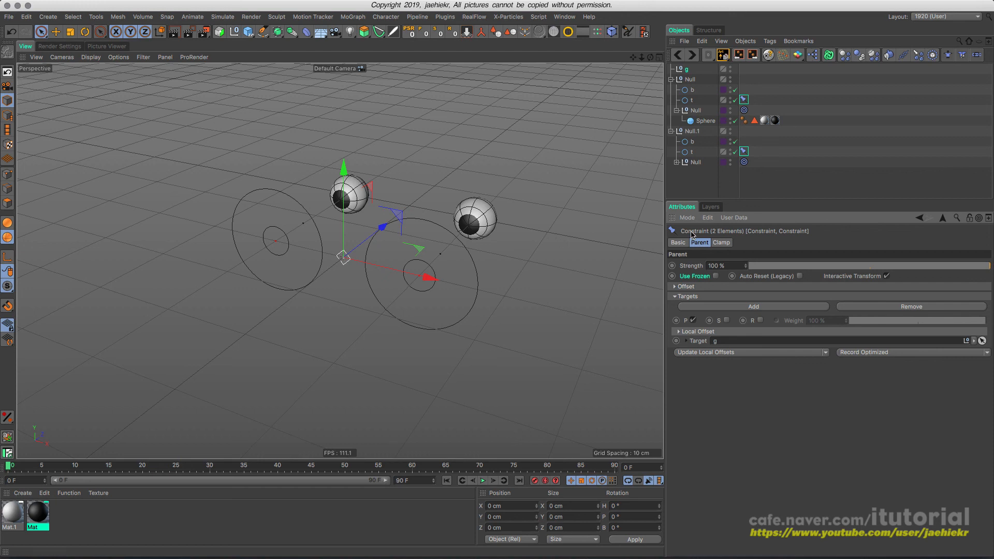
click(678, 243)
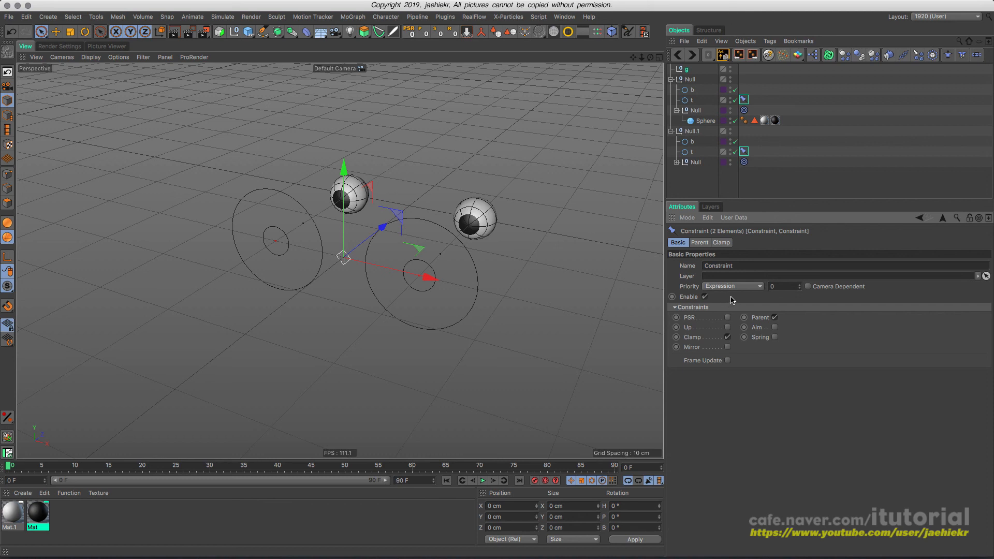
click(754, 287)
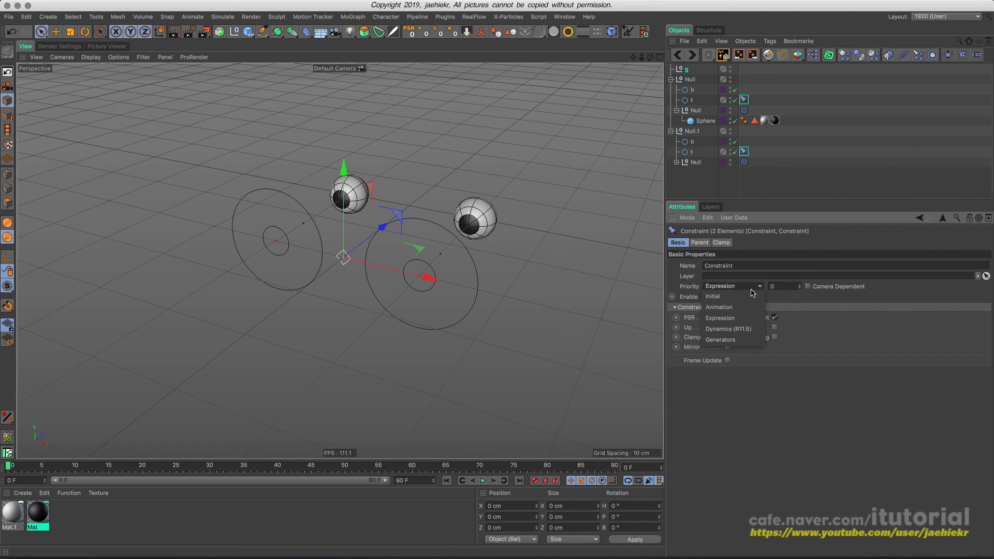
click(731, 339)
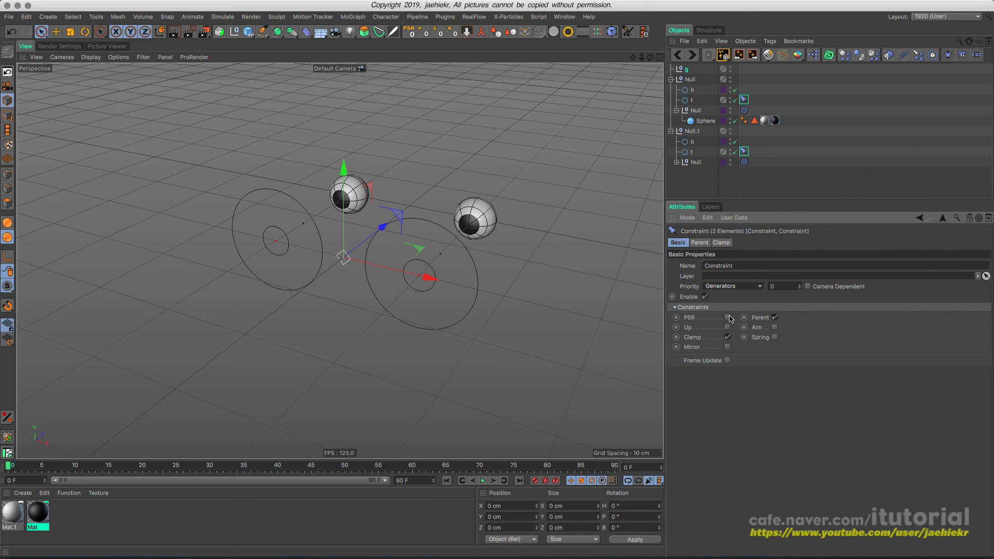
click(734, 287)
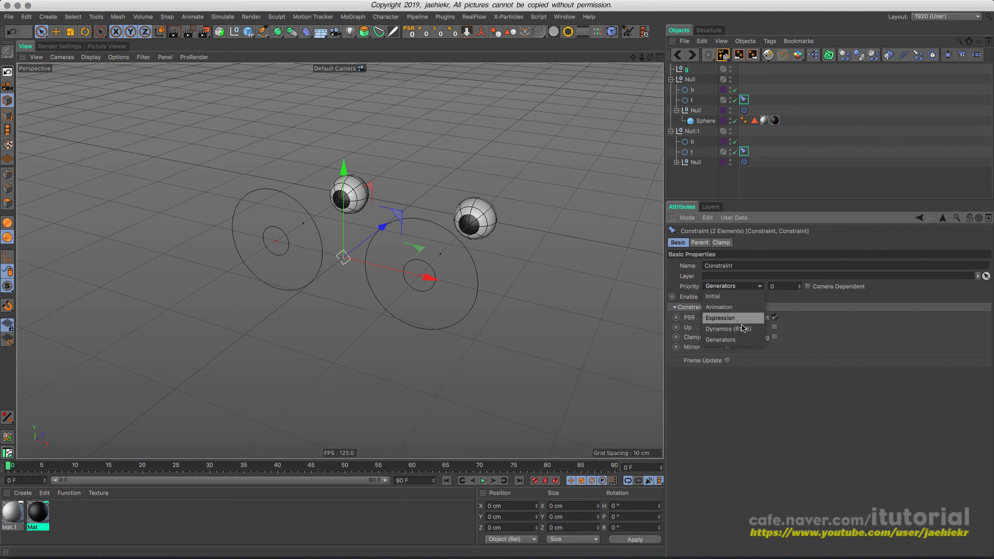
click(728, 340)
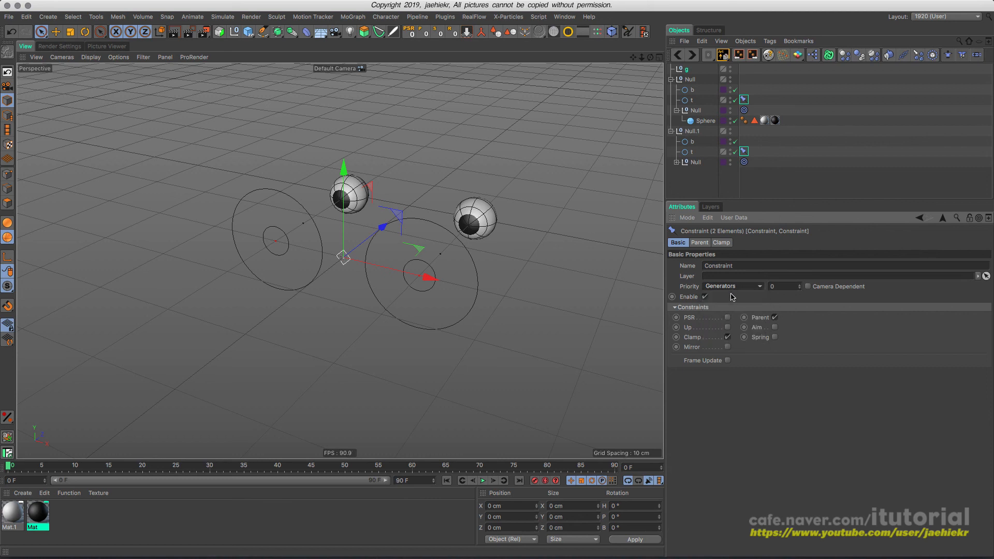
Clear the selection and collapse the Null and Null.1 hierarchies.
click(698, 178)
click(671, 79)
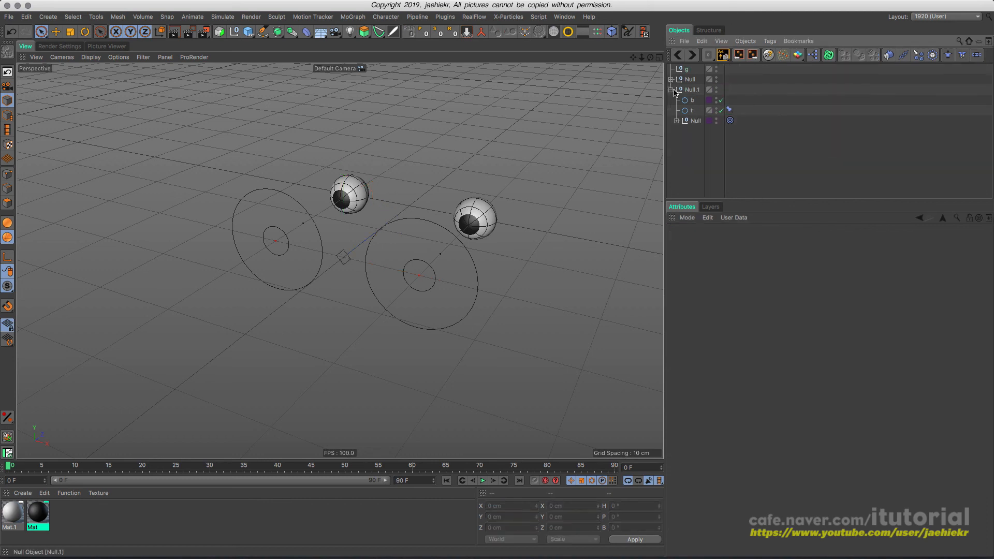
click(671, 90)
Try nudging null g in the XY plane, undo the move, and inspect the original eye's circle t before clearing the selection.
click(344, 258)
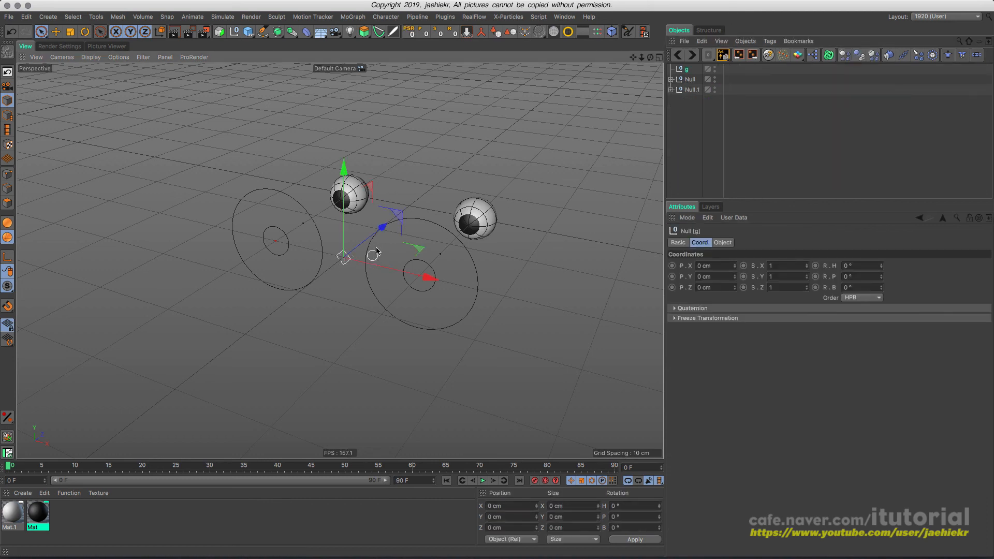
drag(400, 213, 404, 209)
key(super+z)
alt+drag(350, 270, 395, 284)
click(435, 283)
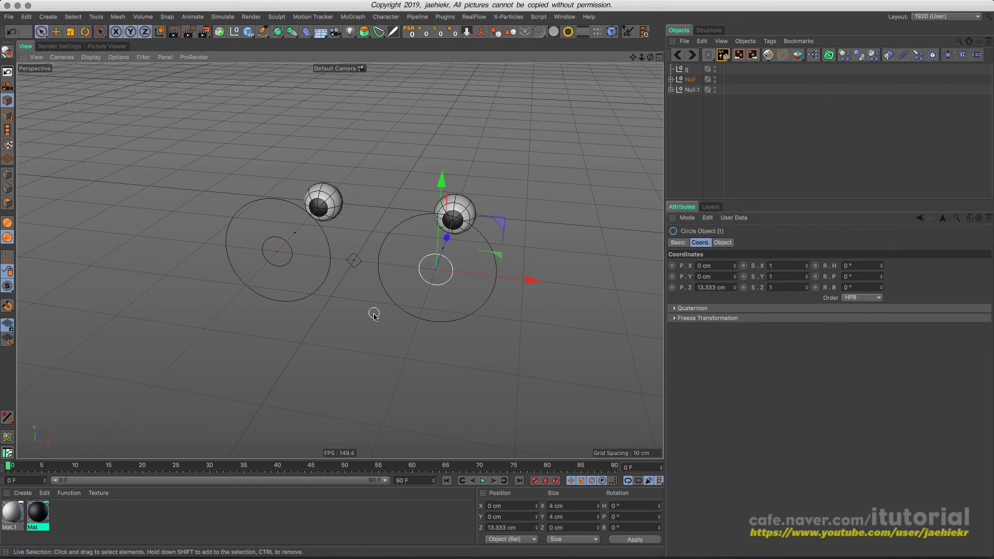
click(374, 315)
alt+drag(399, 244, 399, 220)
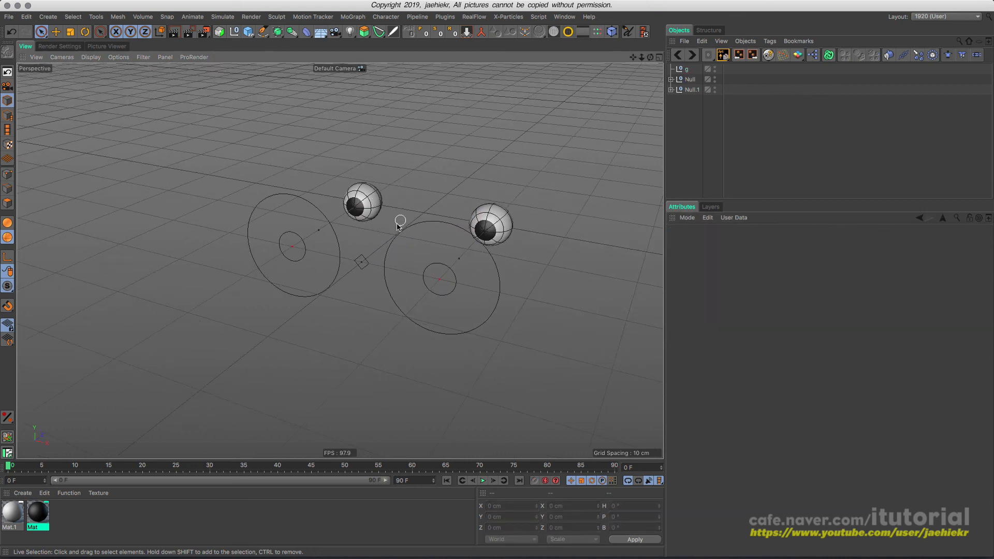